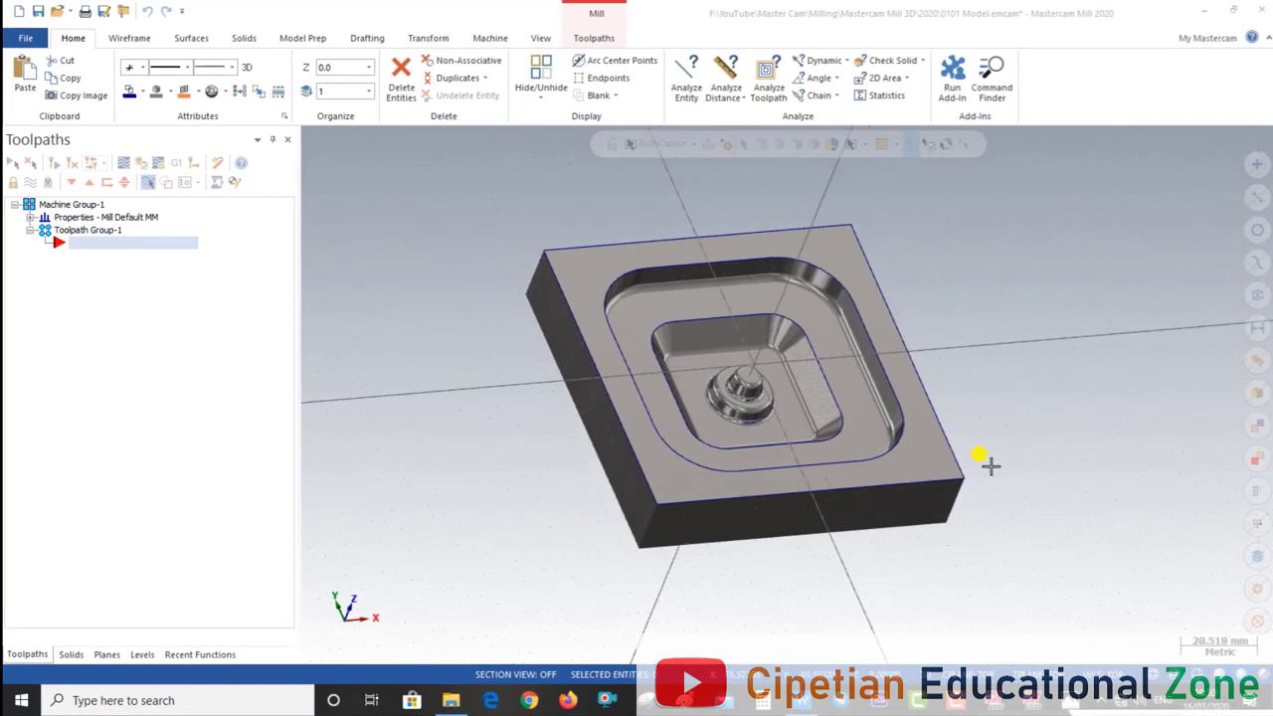
# Orbit the finished pocketed block to inspect it from several angles
pyautogui.moveTo(969, 473)
pyautogui.mouseDown(button='middle')
pyautogui.moveTo(946, 474)
pyautogui.moveTo(945, 504)
pyautogui.moveTo(1079, 504)
pyautogui.moveTo(1039, 500)
pyautogui.moveTo(1069, 463)
pyautogui.moveTo(971, 477)
pyautogui.moveTo(944, 455)
pyautogui.moveTo(1005, 458)
pyautogui.moveTo(952, 479)
pyautogui.moveTo(969, 447)
pyautogui.moveTo(1015, 456)
pyautogui.mouseUp(button='middle')
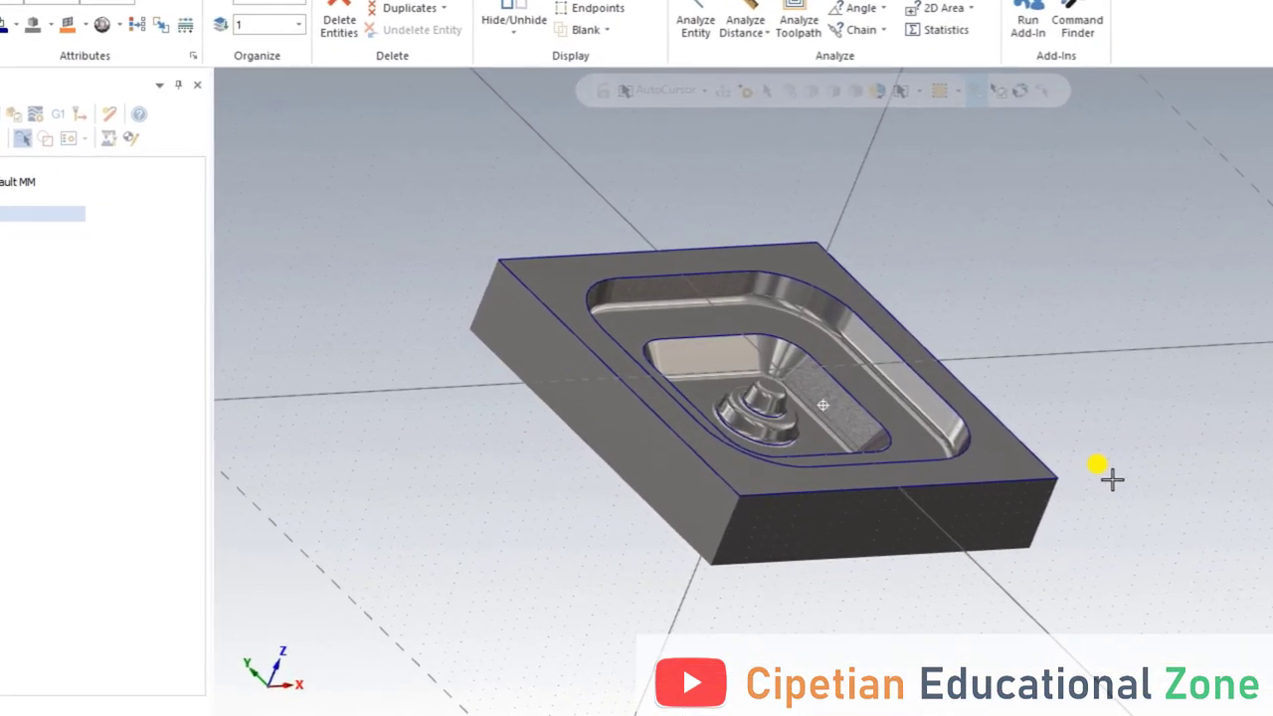
pyautogui.moveTo(1111, 479); pyautogui.dragTo(1080, 499, button='middle')
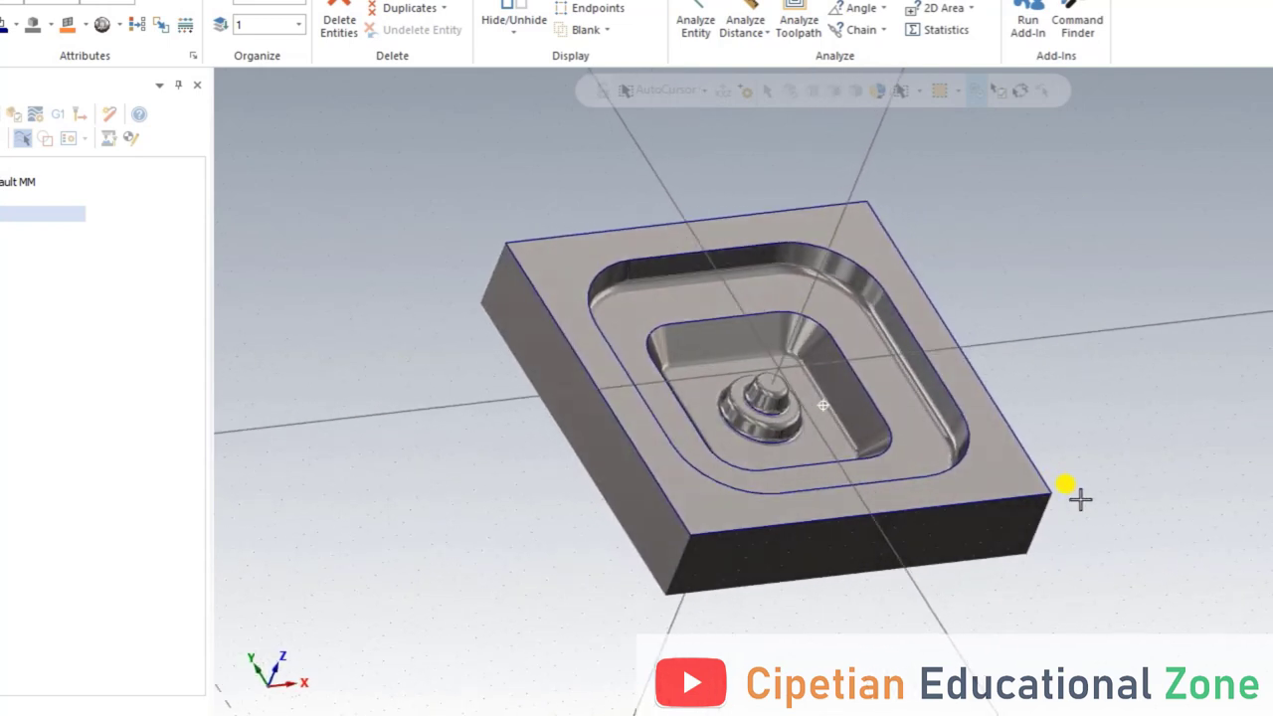
pyautogui.moveTo(1080, 499)
pyautogui.mouseDown(button='middle')
pyautogui.moveTo(1097, 500)
pyautogui.moveTo(1051, 491)
pyautogui.moveTo(1087, 477)
pyautogui.moveTo(1054, 489)
pyautogui.moveTo(1050, 538)
pyautogui.moveTo(1068, 486)
pyautogui.moveTo(988, 460)
pyautogui.moveTo(1087, 497)
pyautogui.mouseUp(button='middle')
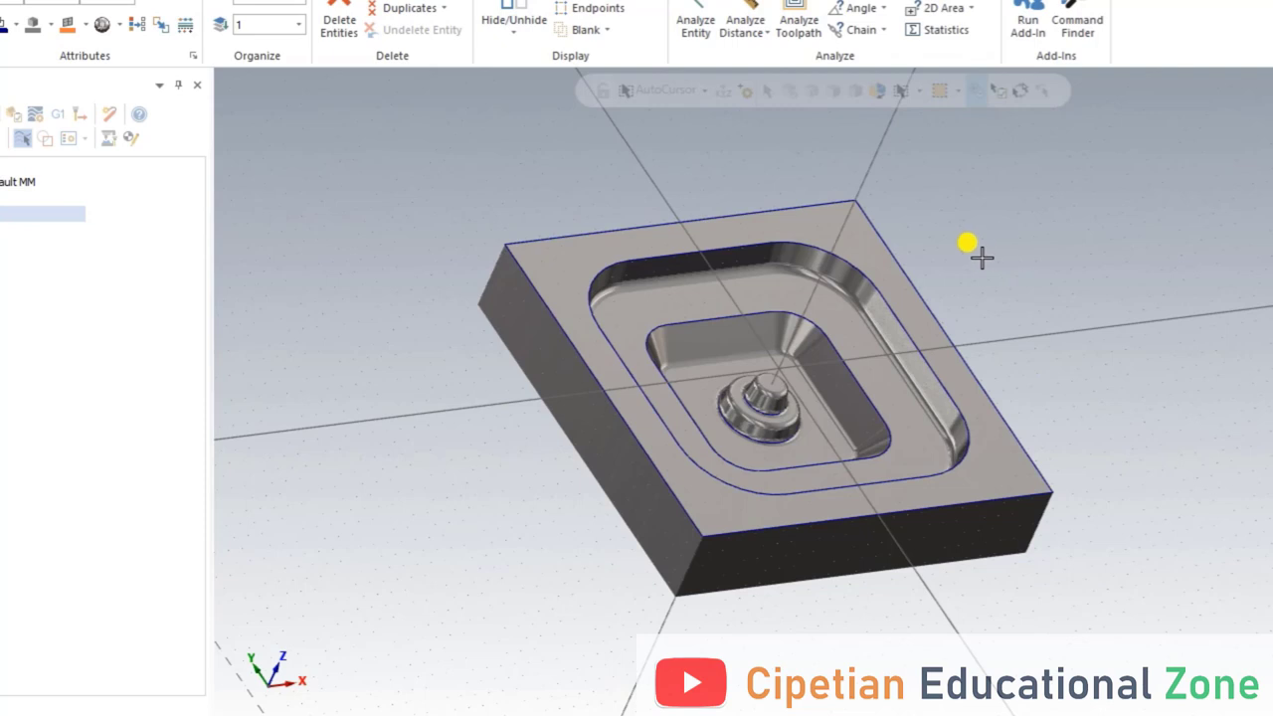
pyautogui.click(760, 354)
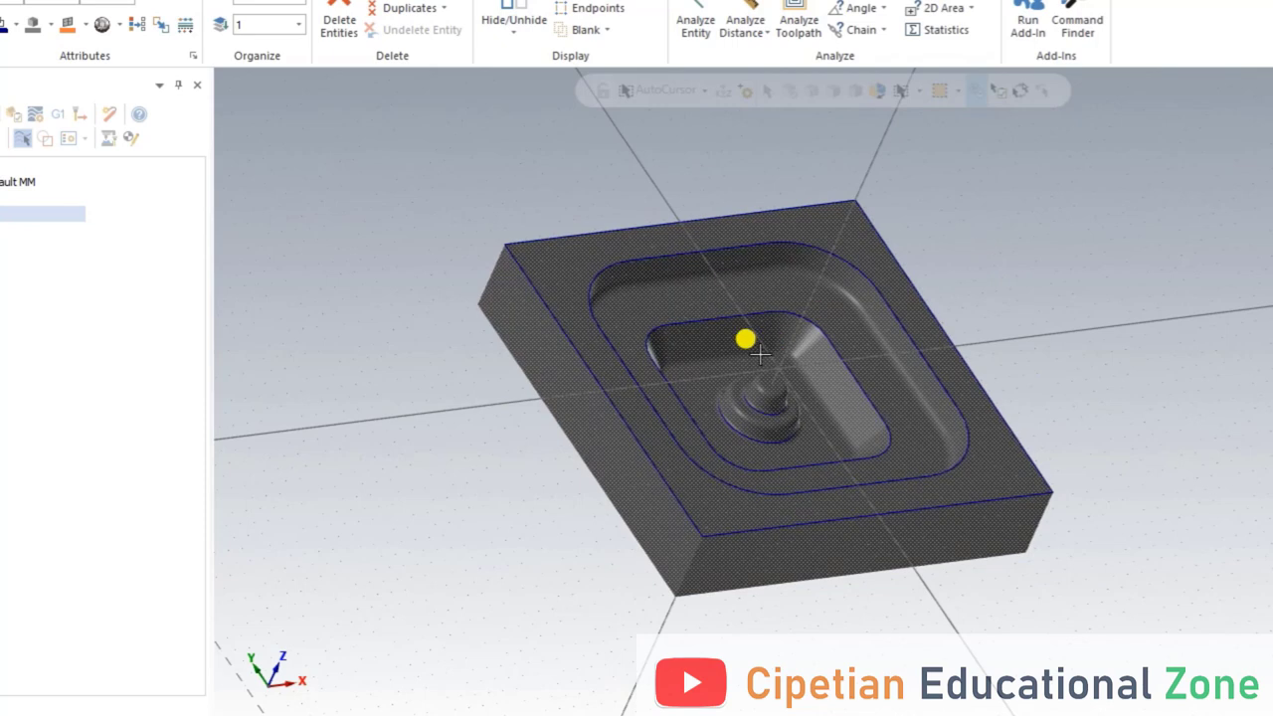
pyautogui.click(466, 369)
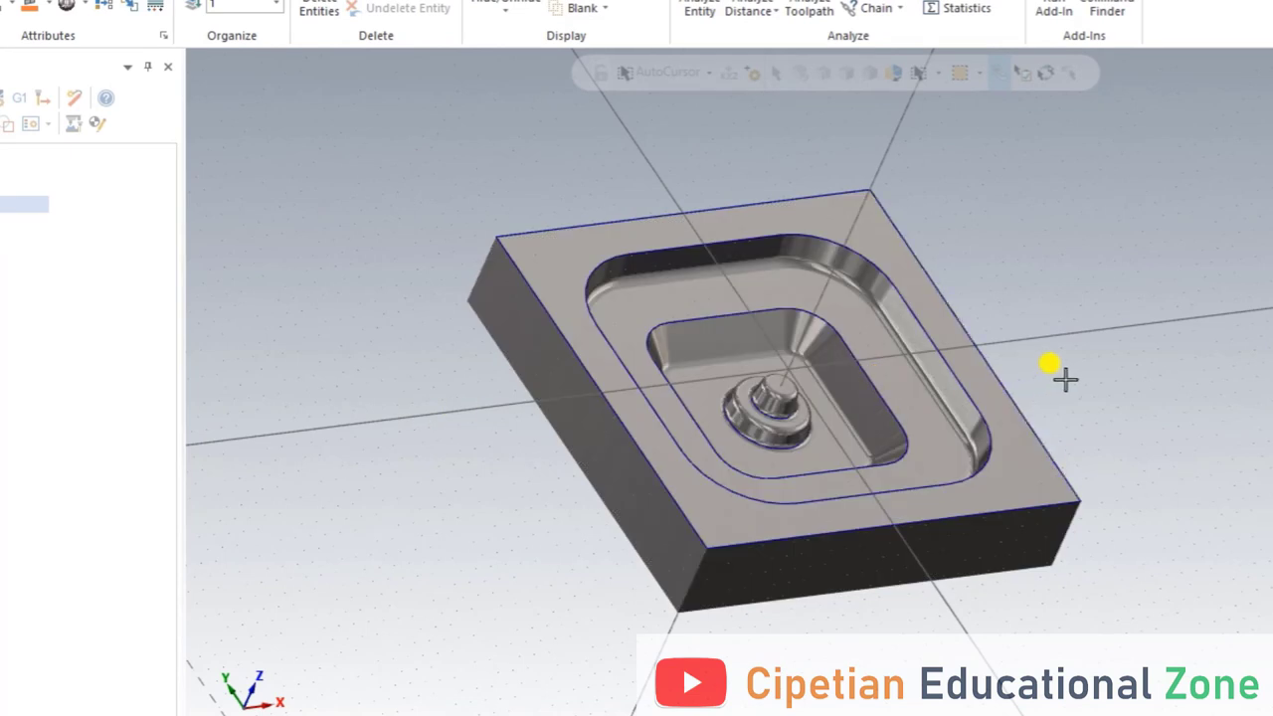
pyautogui.moveTo(1056, 283); pyautogui.dragTo(806, 309, button='middle')
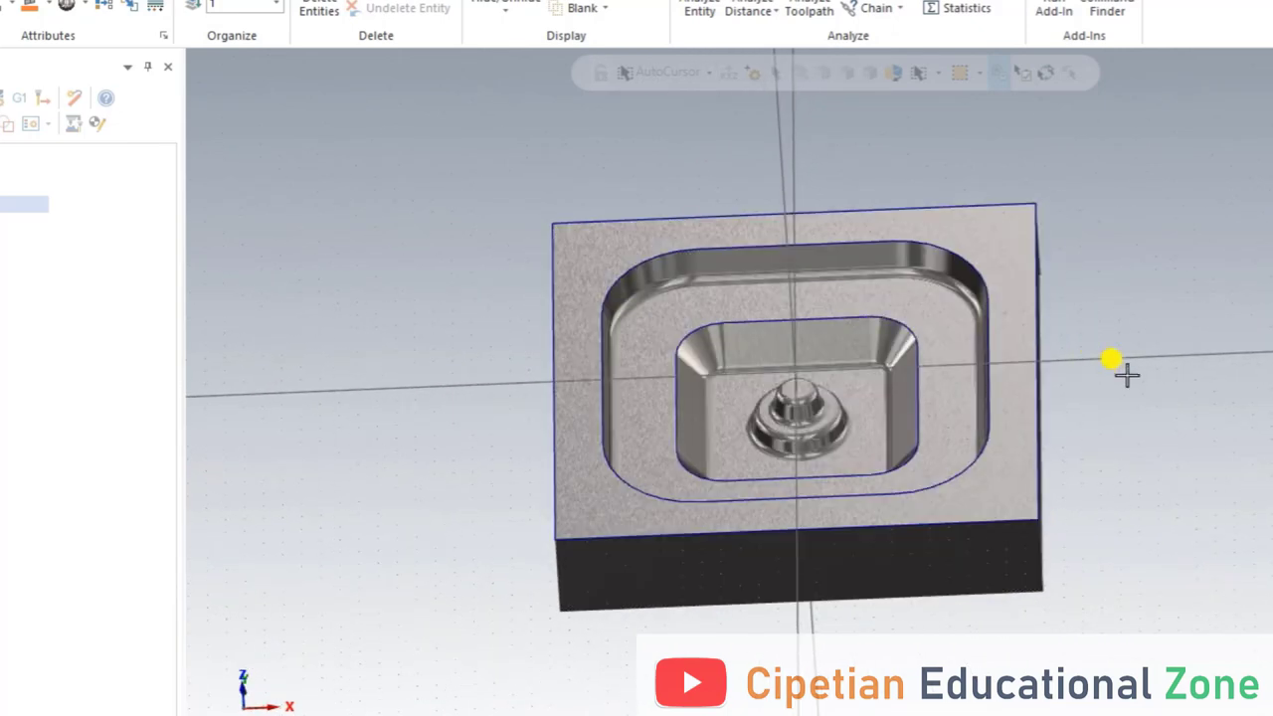
pyautogui.moveTo(1126, 373); pyautogui.dragTo(1120, 455, button='middle')
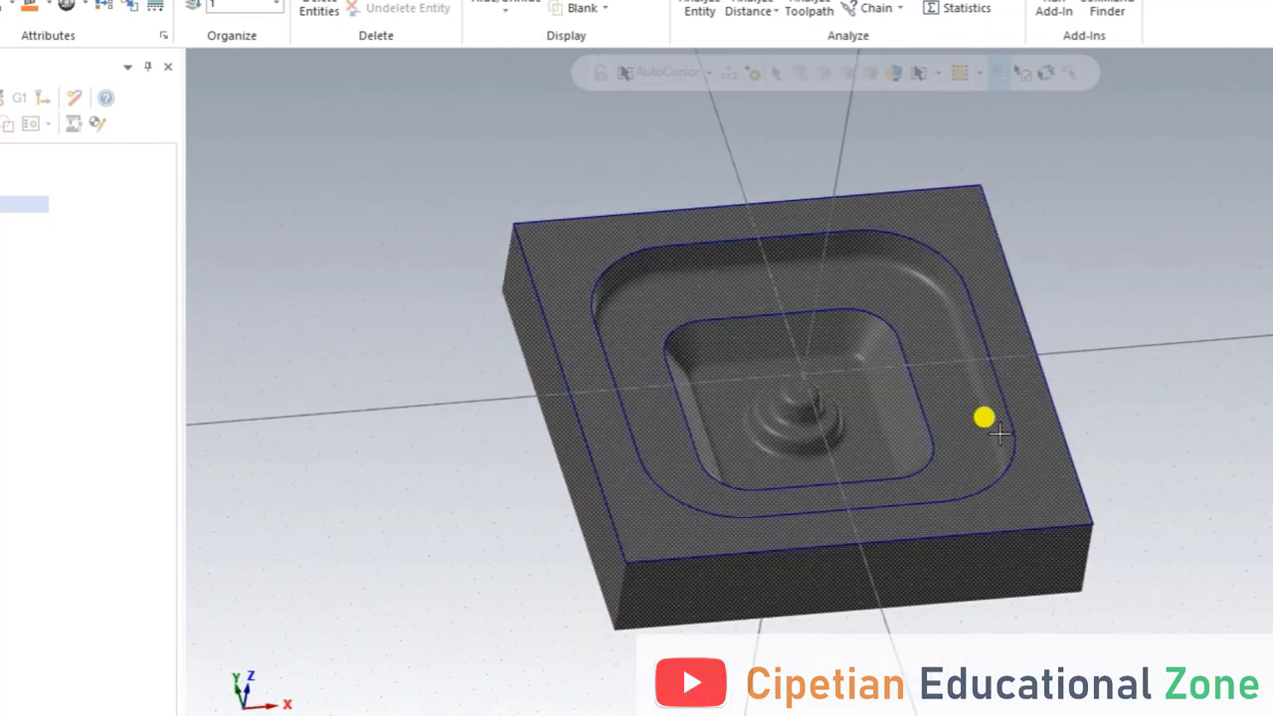
pyautogui.moveTo(1145, 457); pyautogui.dragTo(1140, 509, button='middle')
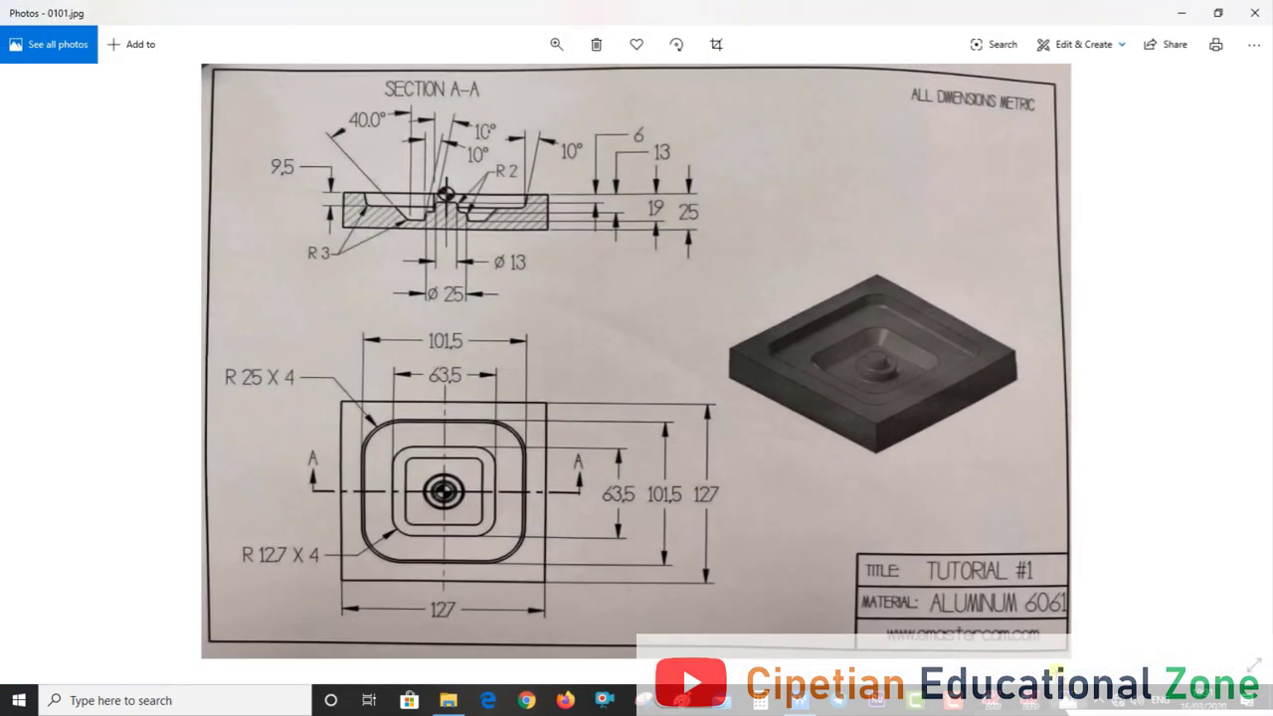
# Exit the full-screen 0101.jpg drawing and minimize Photos to return to Mastercam
pyautogui.scroll(2, 1229, 656)
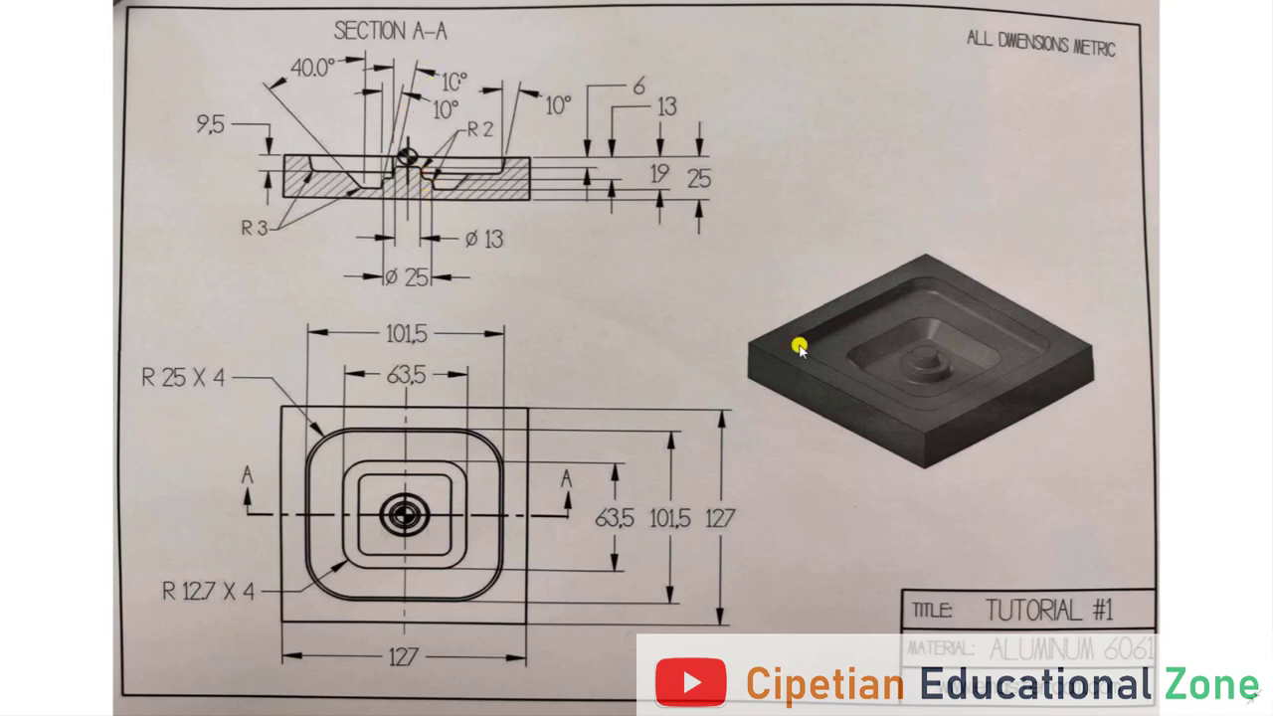
pyautogui.press('Escape')
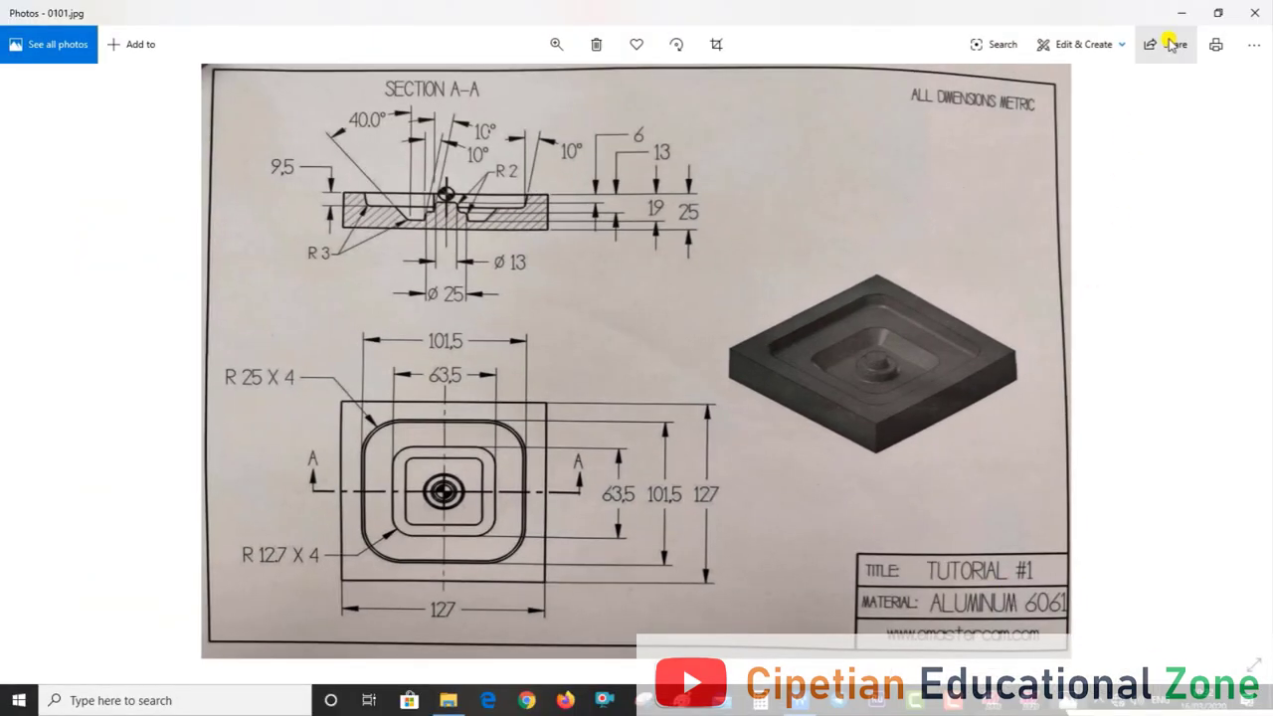
pyautogui.click(1182, 14)
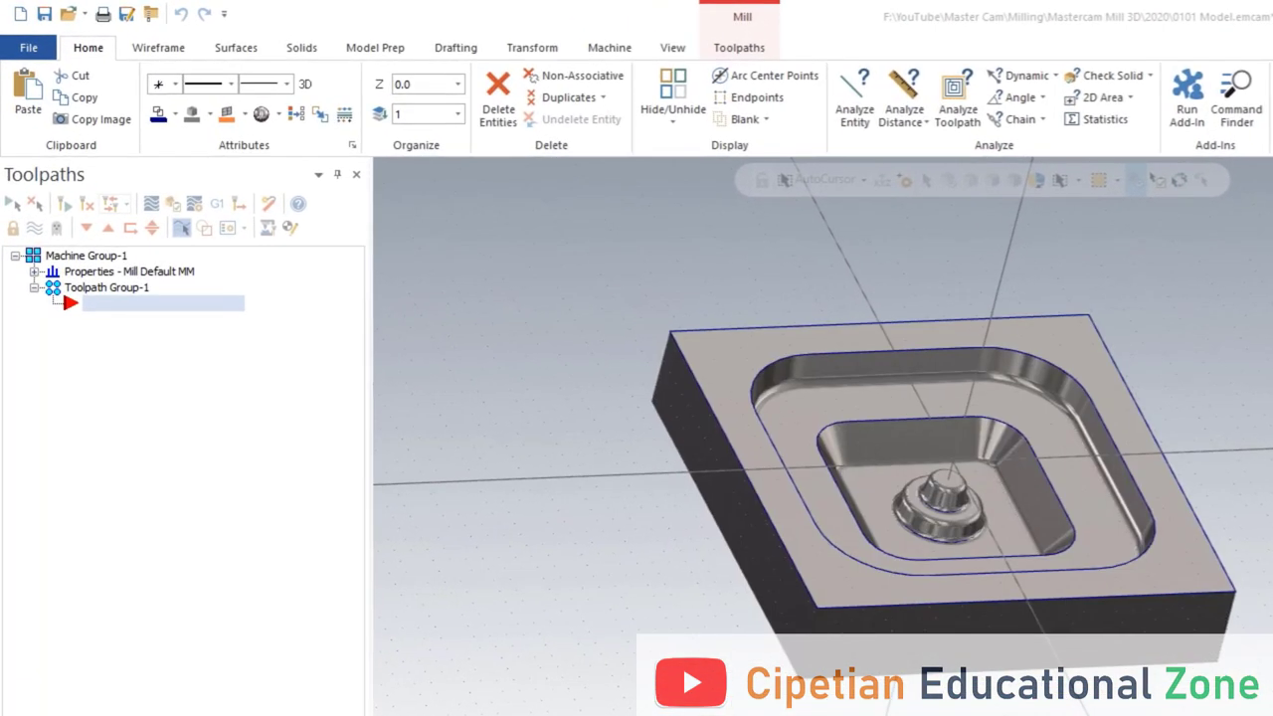
# Start a new file and place a centre-anchored rectangle at the origin
pyautogui.hotkey('ctrl', 'n')
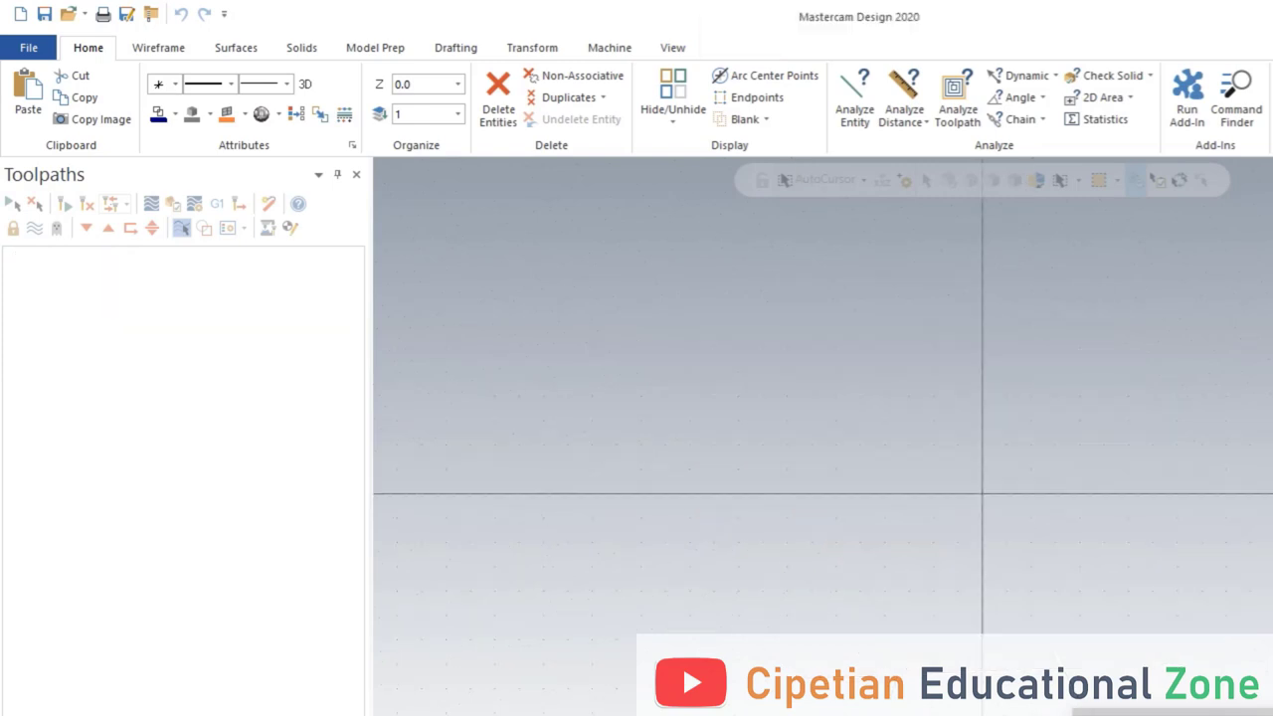
pyautogui.scroll(-1, 838, 576)
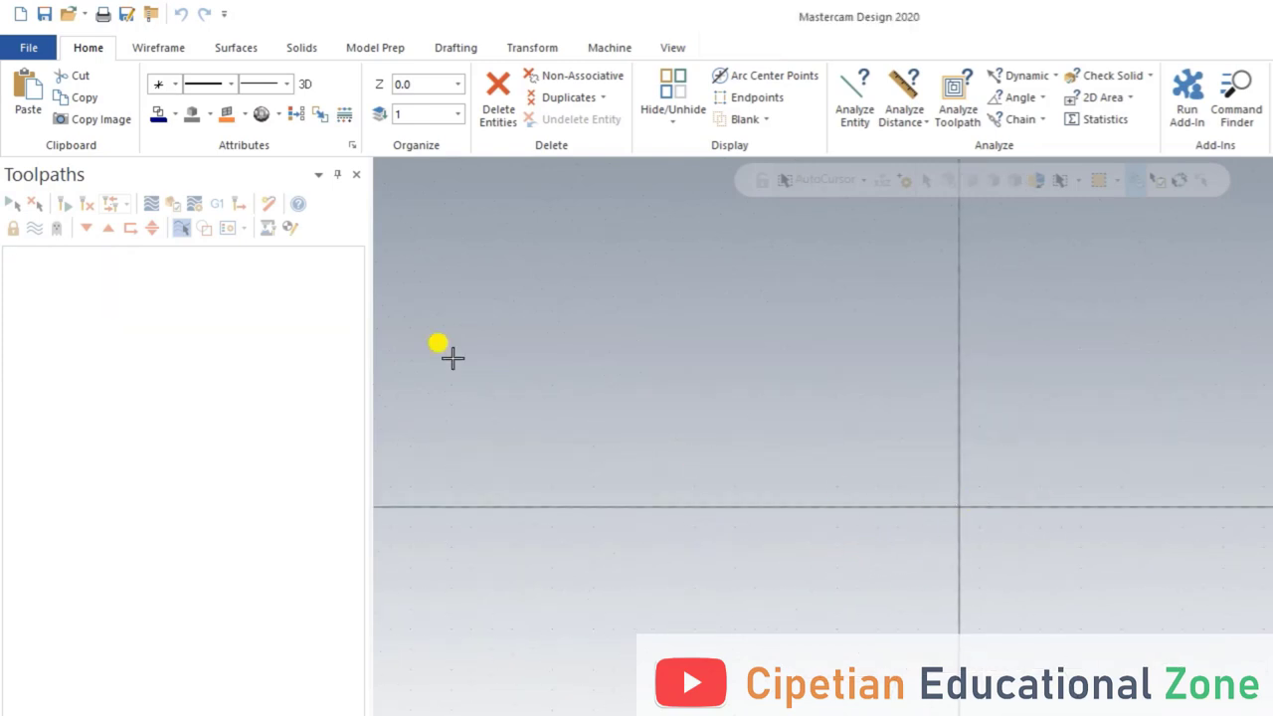
pyautogui.click(167, 47)
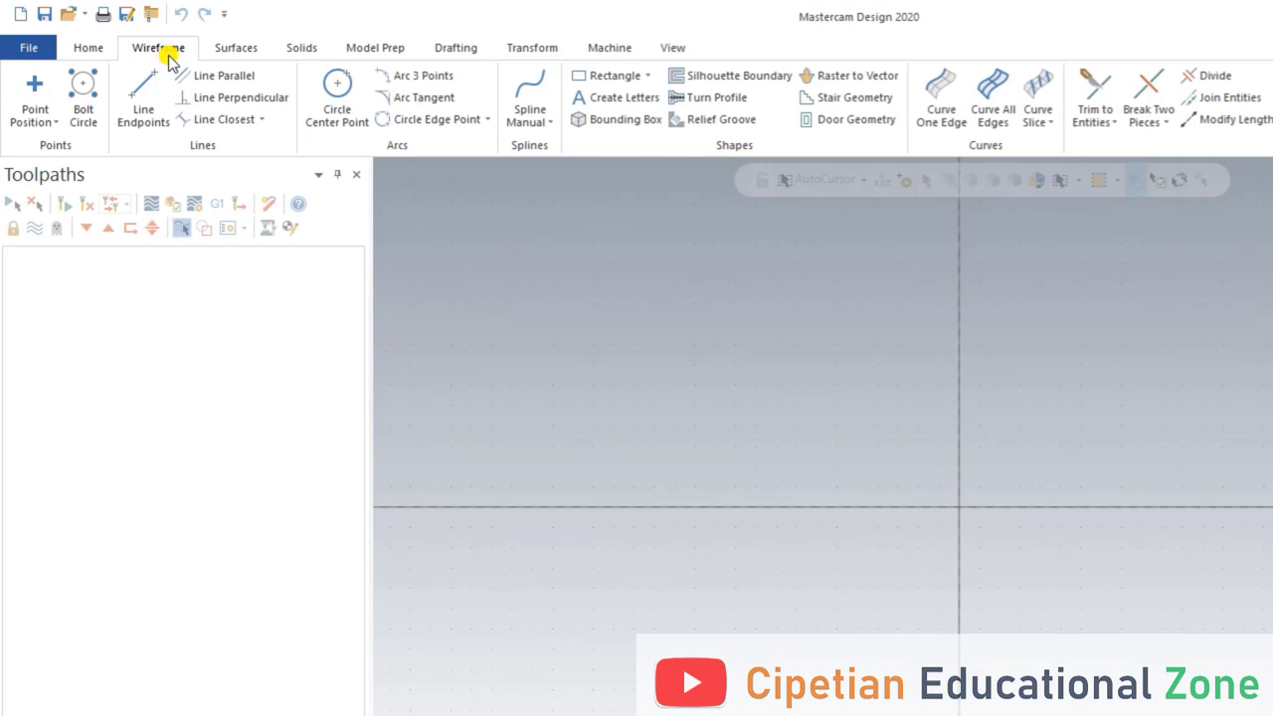
pyautogui.click(594, 78)
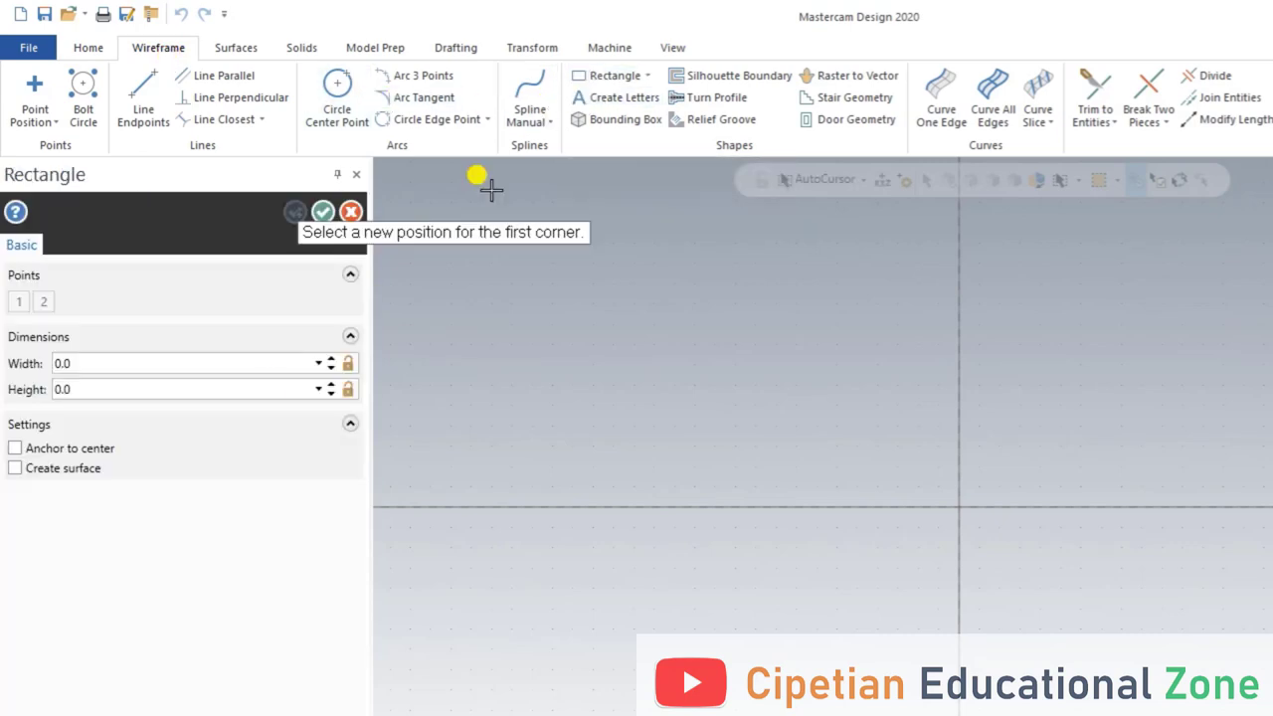
pyautogui.click(37, 449)
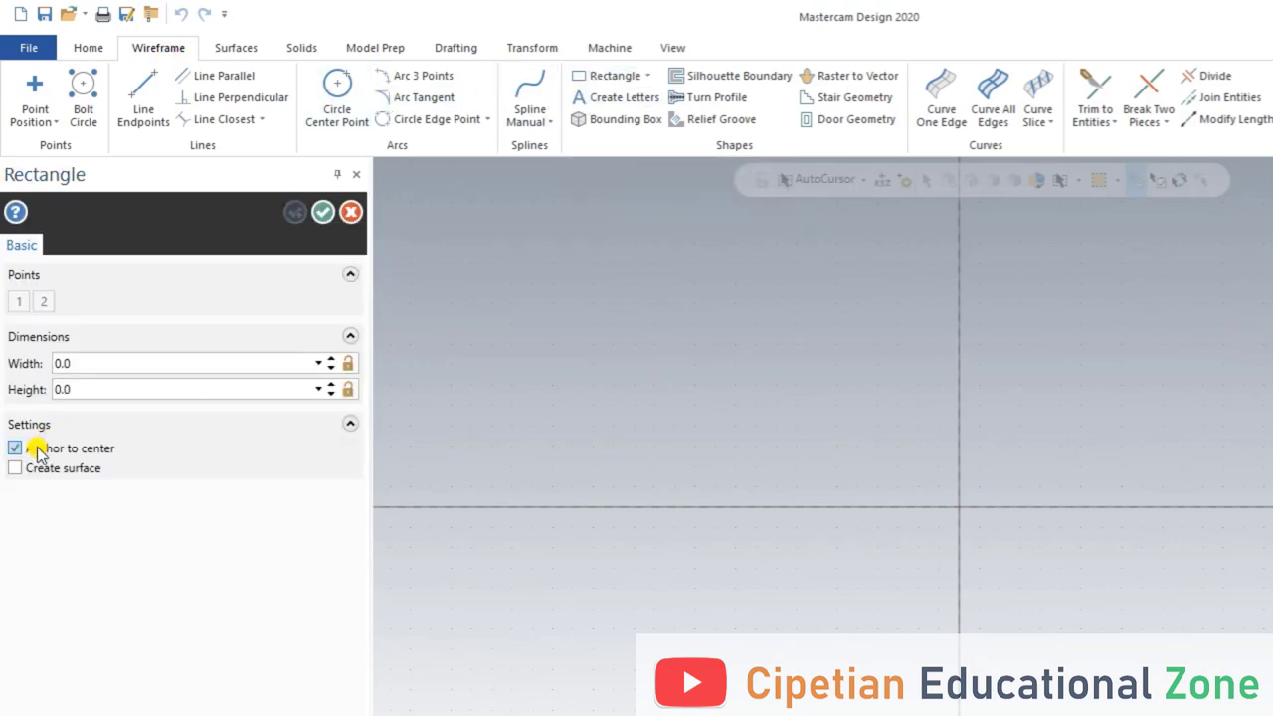
pyautogui.click(959, 508)
pyautogui.click(751, 660)
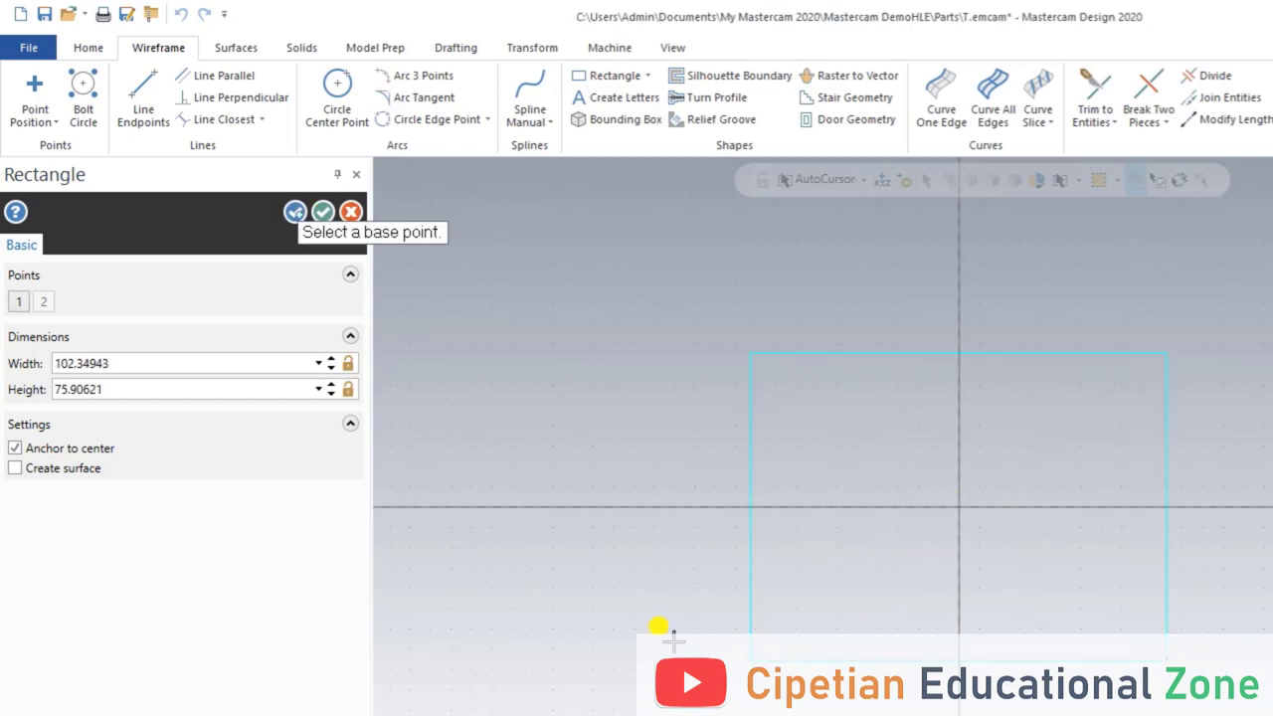
# Set the rectangle's width and height to 127 and confirm it
pyautogui.click(129, 364)
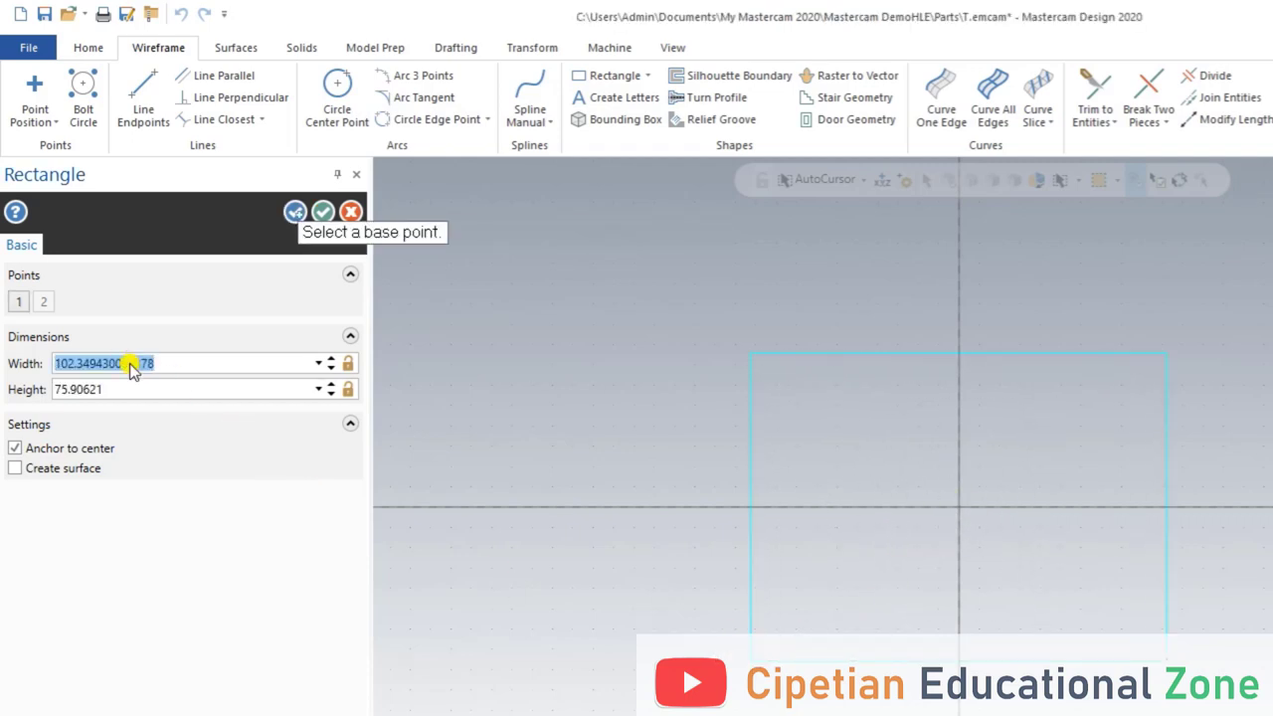
pyautogui.write('127')
pyautogui.press('Tab')
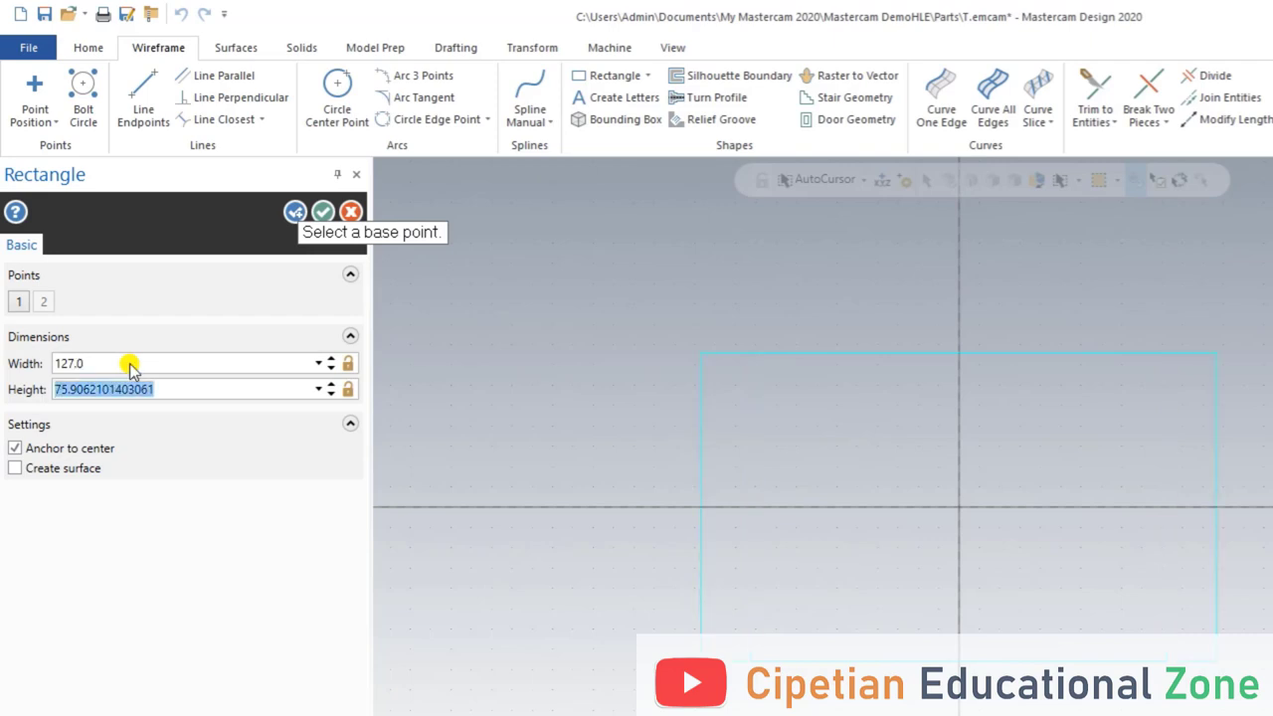
pyautogui.write('127')
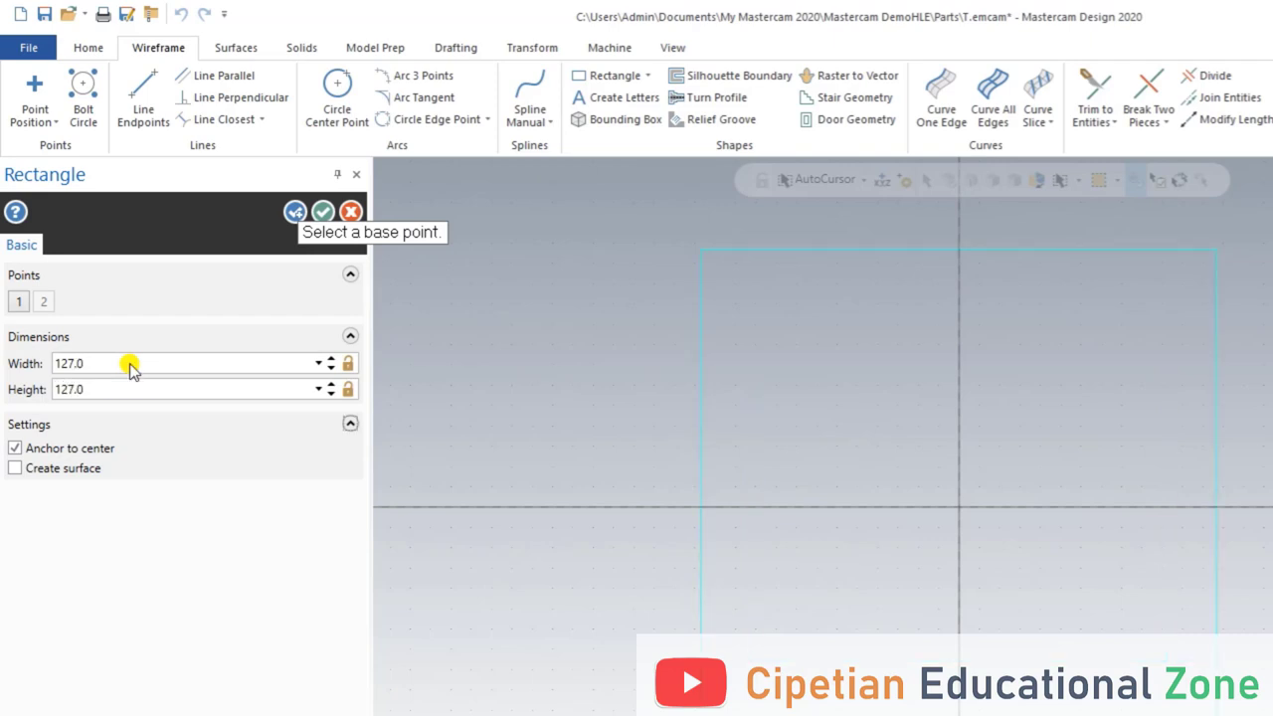
pyautogui.click(324, 213)
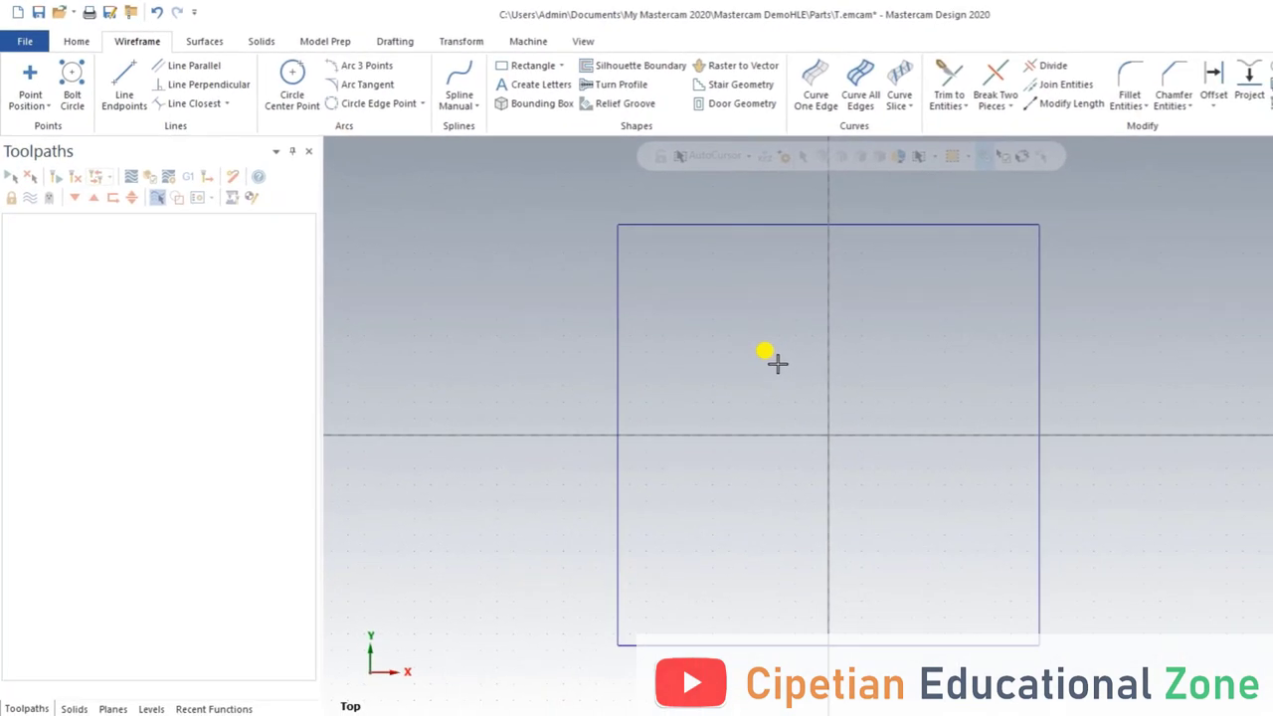
# Draw a 101.5 × 101.5 rectangle centred on the origin
pyautogui.scroll(-1, 477, 333)
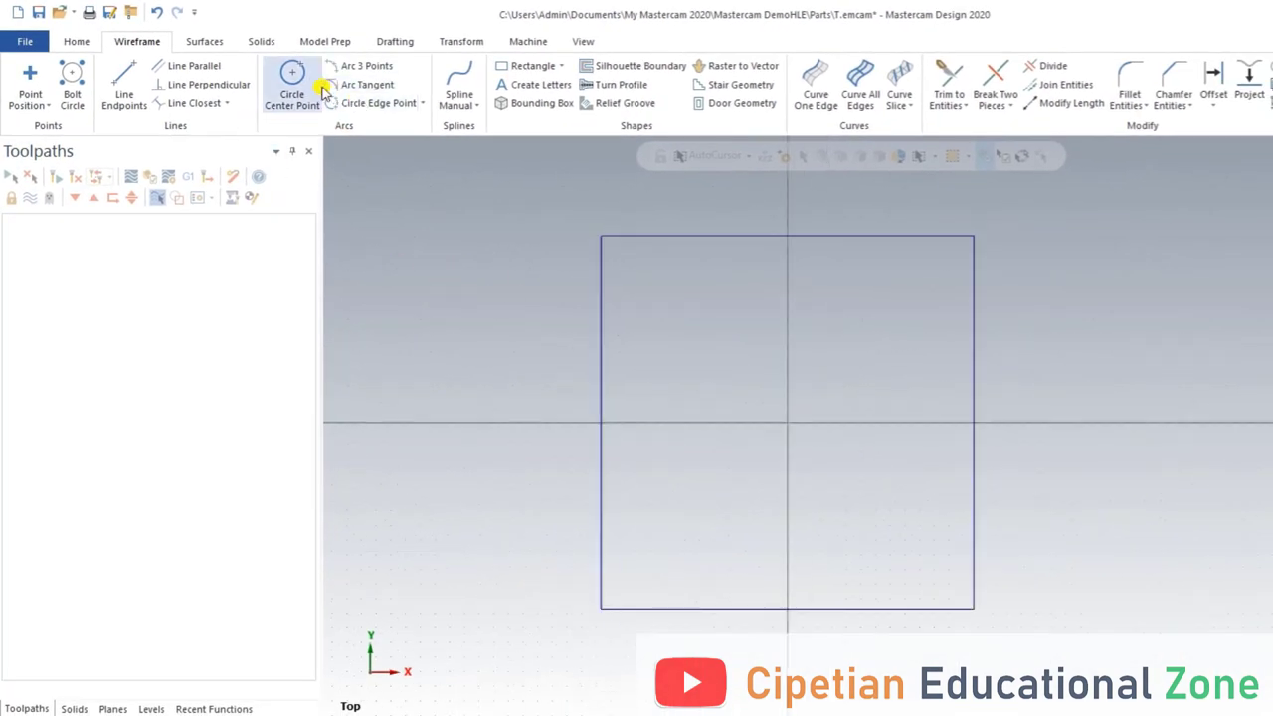
pyautogui.click(527, 66)
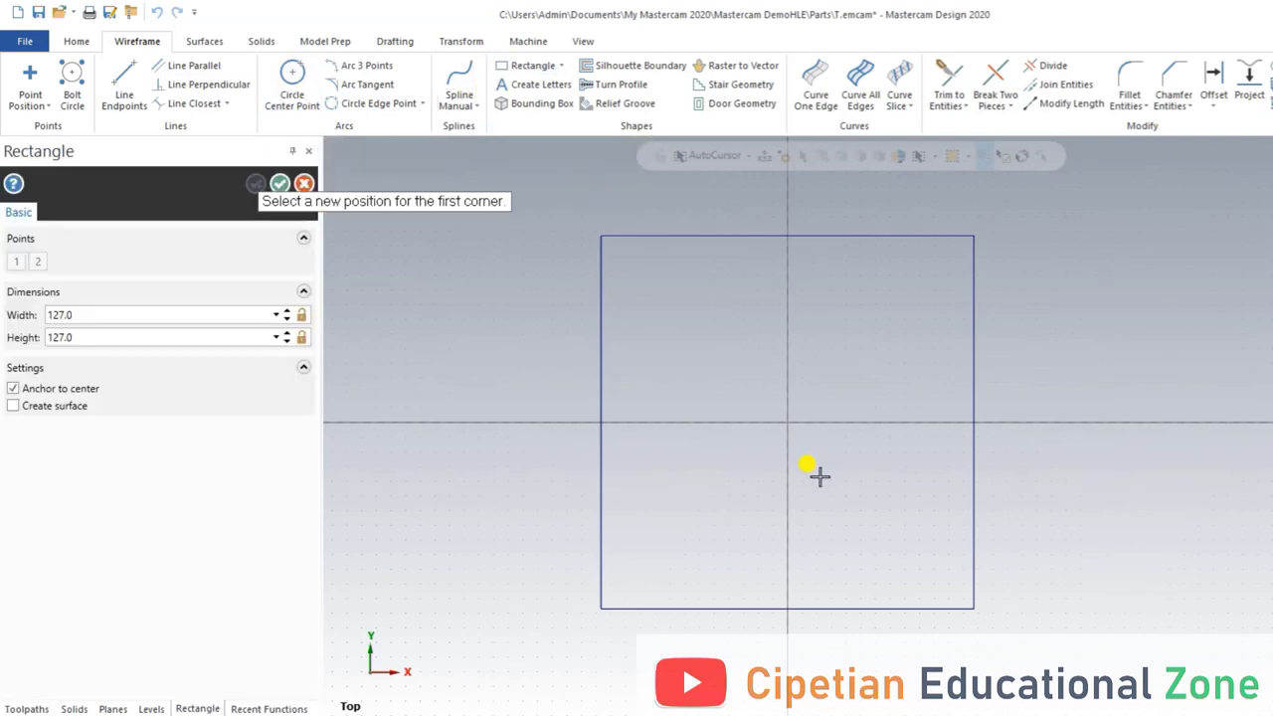
pyautogui.click(786, 423)
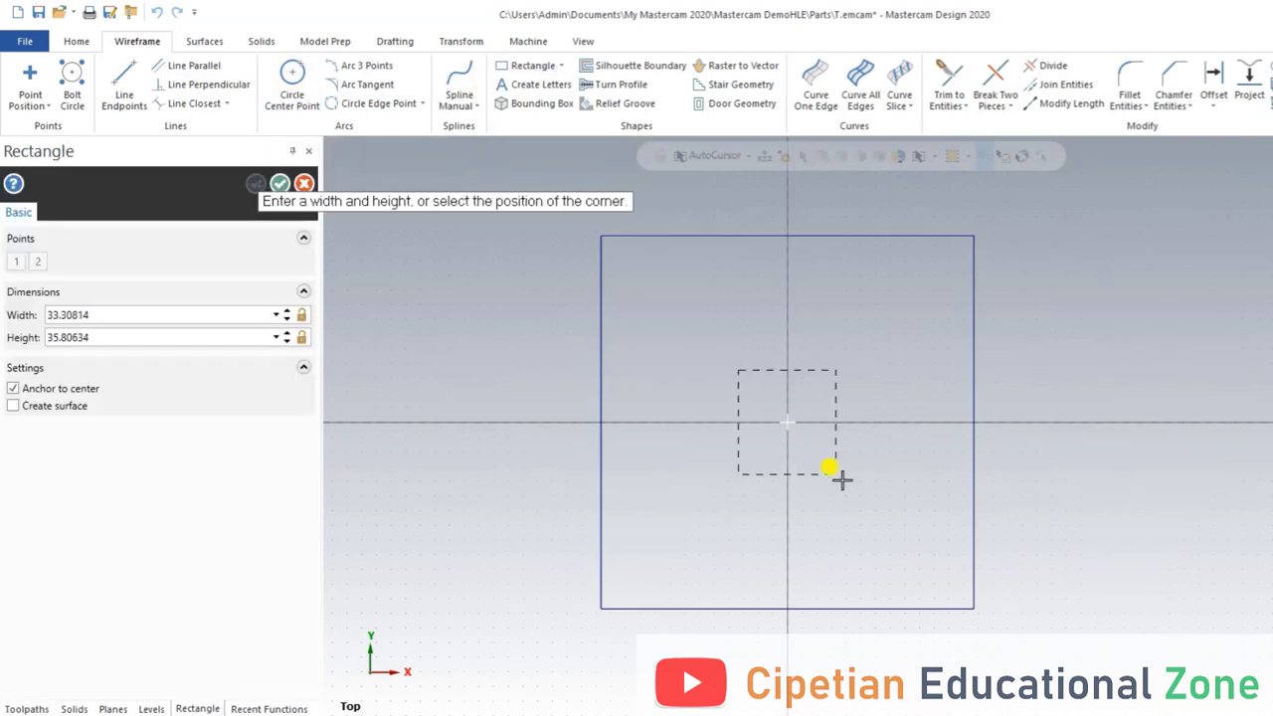
pyautogui.click(895, 530)
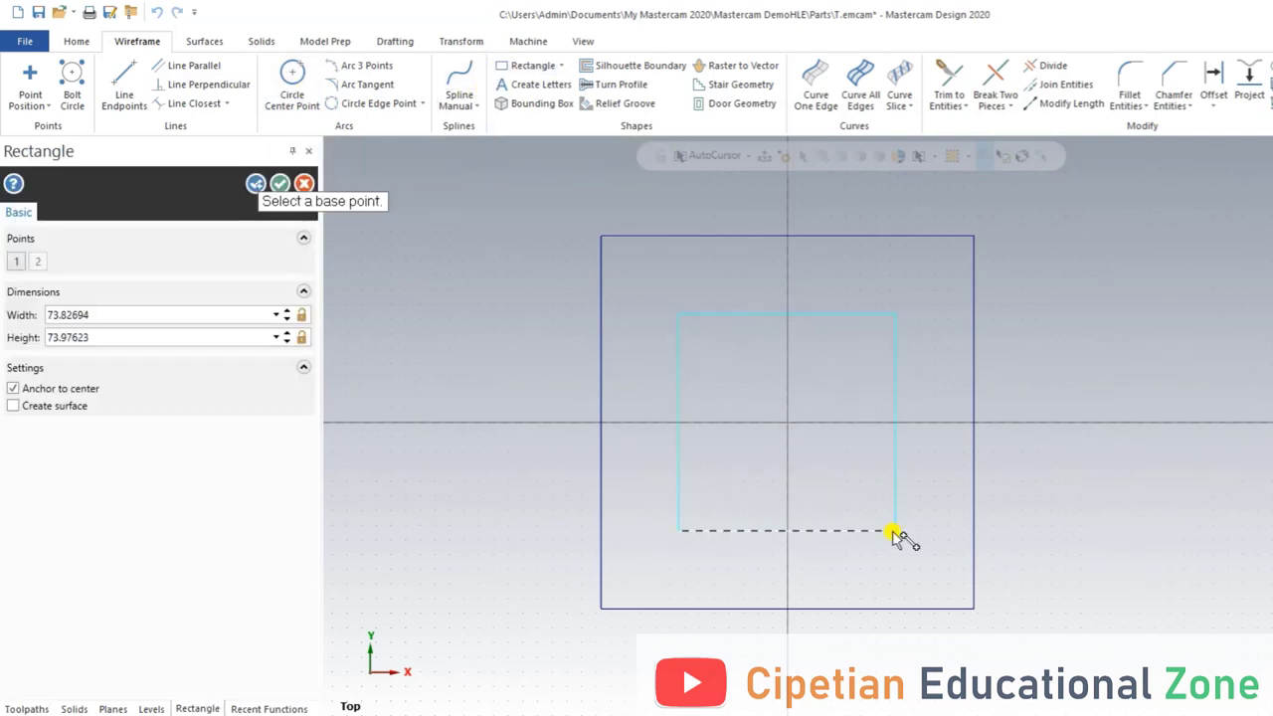
pyautogui.click(107, 315)
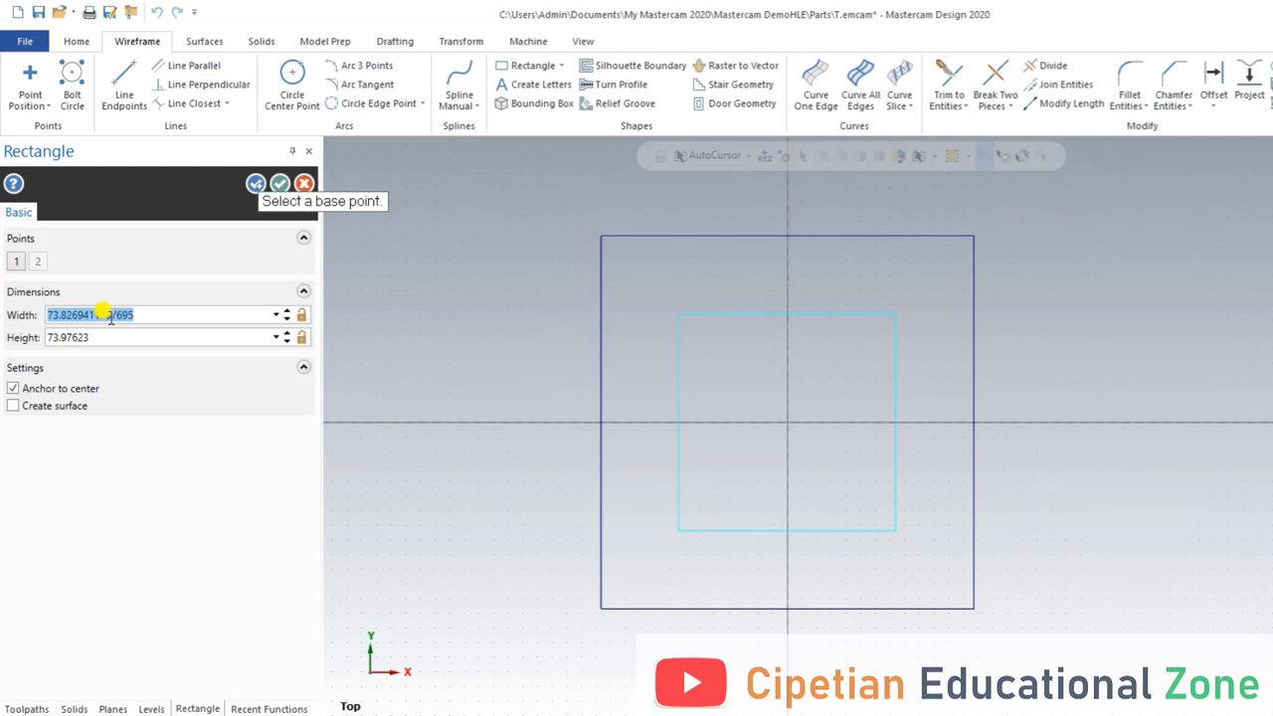
pyautogui.write('101.5')
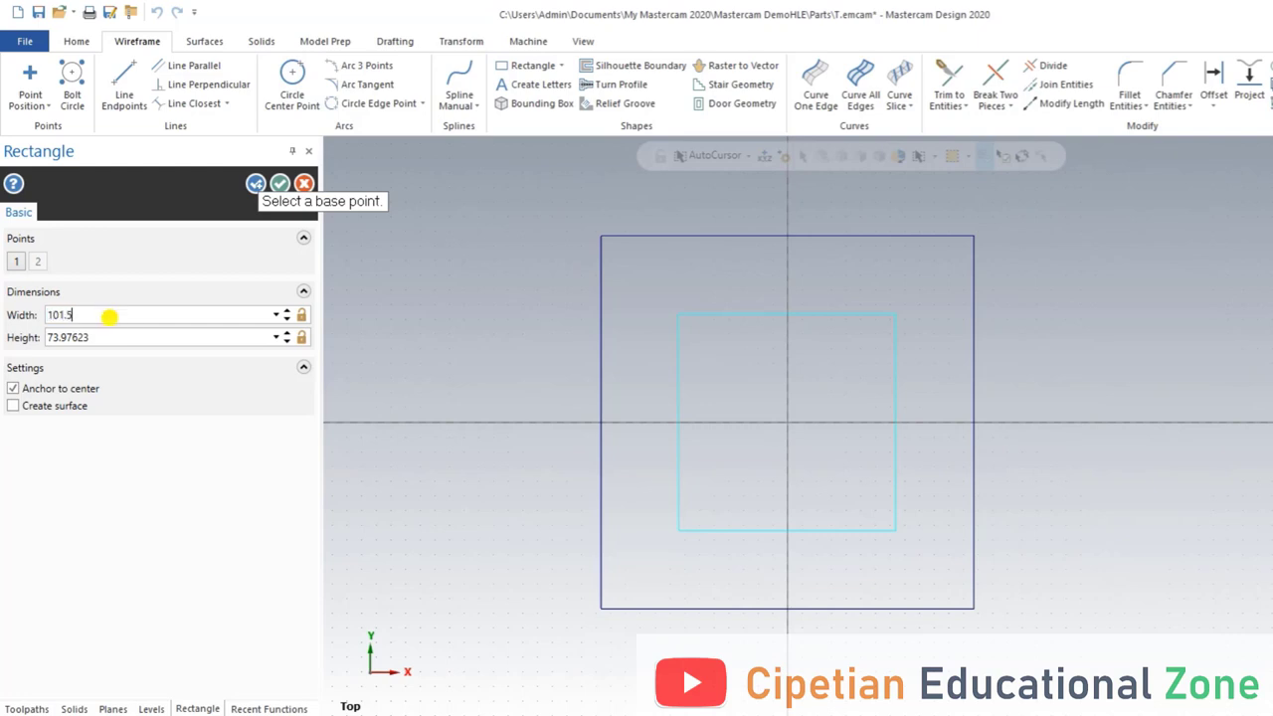
pyautogui.press('Tab')
pyautogui.write('101.5')
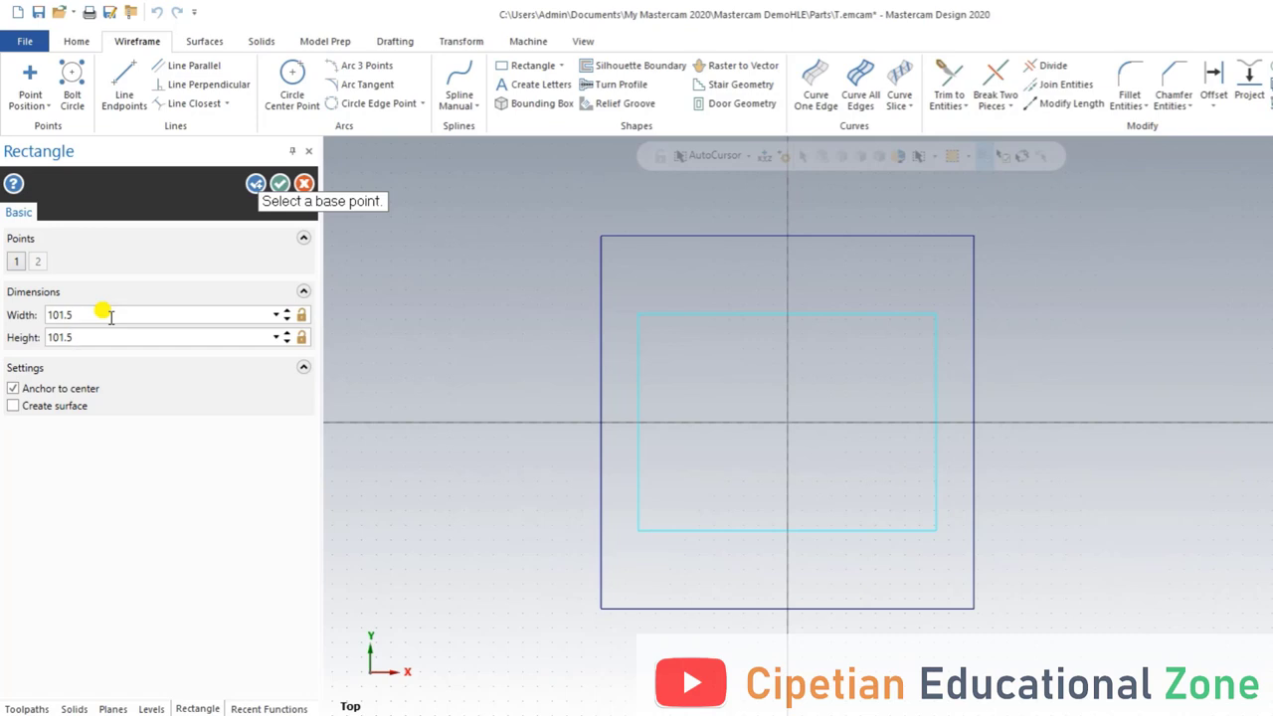
pyautogui.press('Return')
pyautogui.click(280, 183)
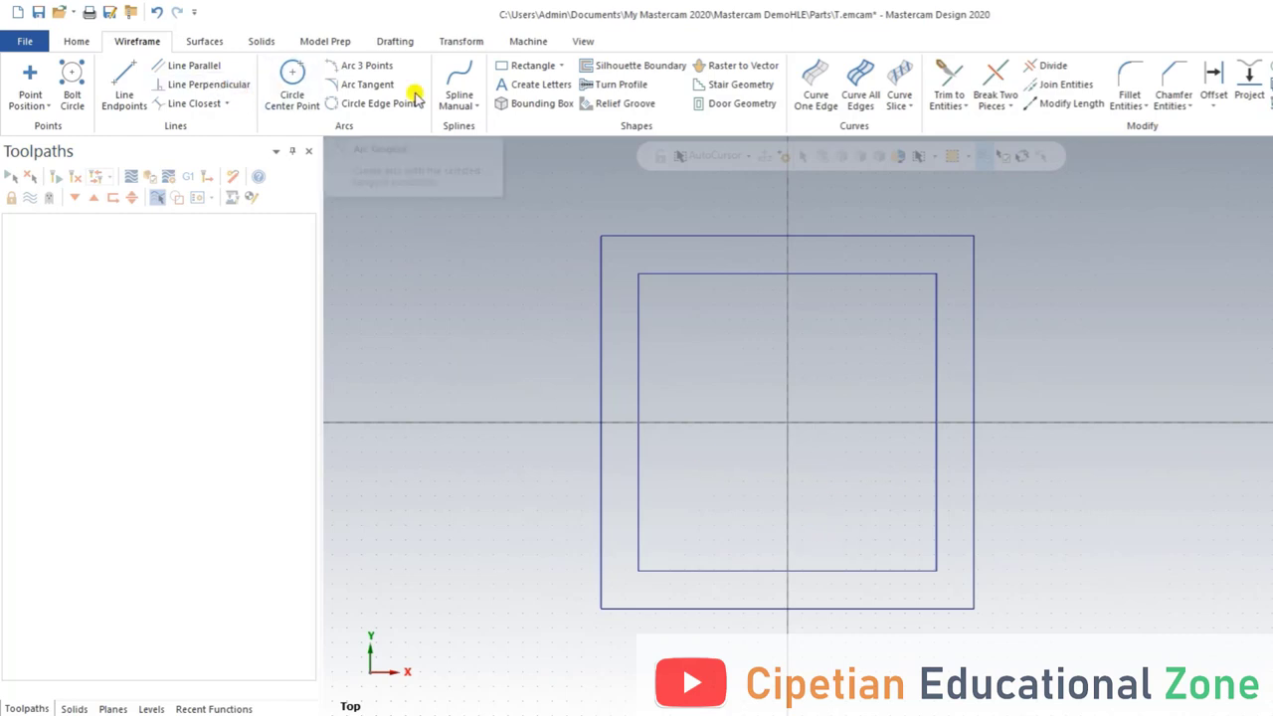
# Draw a 63.5 × 63.5 rectangle centred on the origin
pyautogui.click(525, 65)
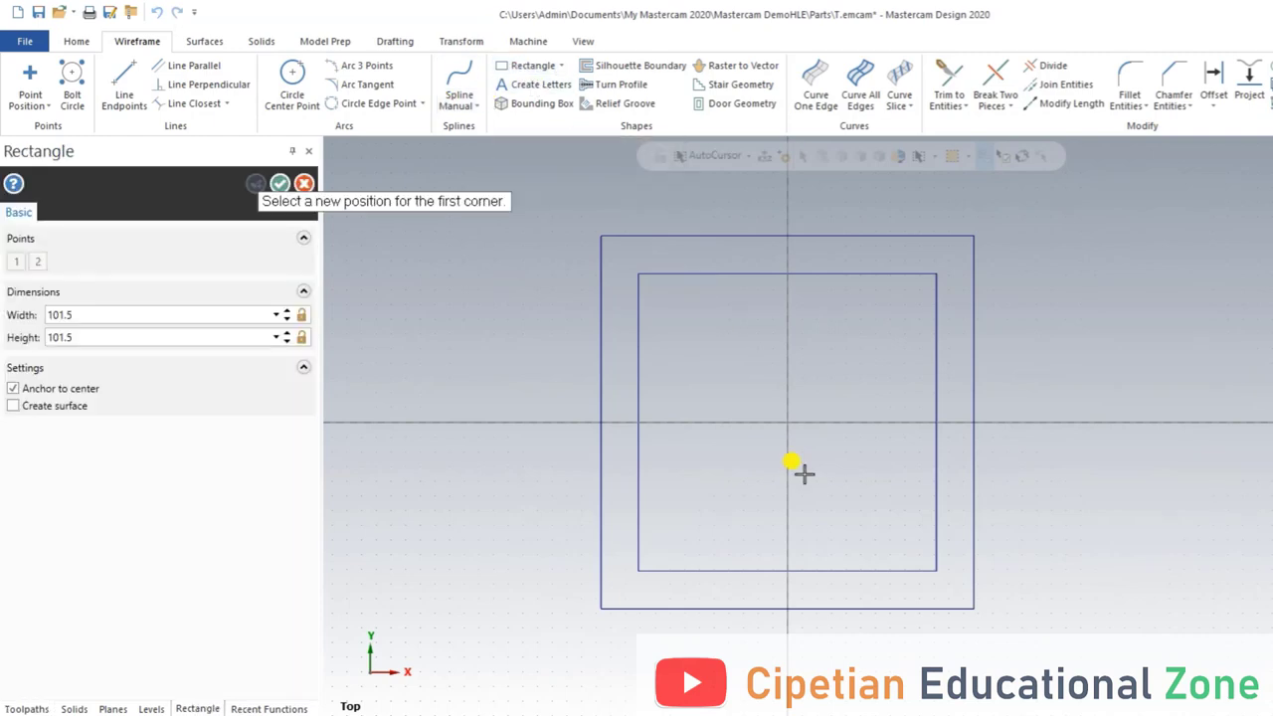
pyautogui.click(787, 422)
pyautogui.click(860, 520)
pyautogui.click(99, 314)
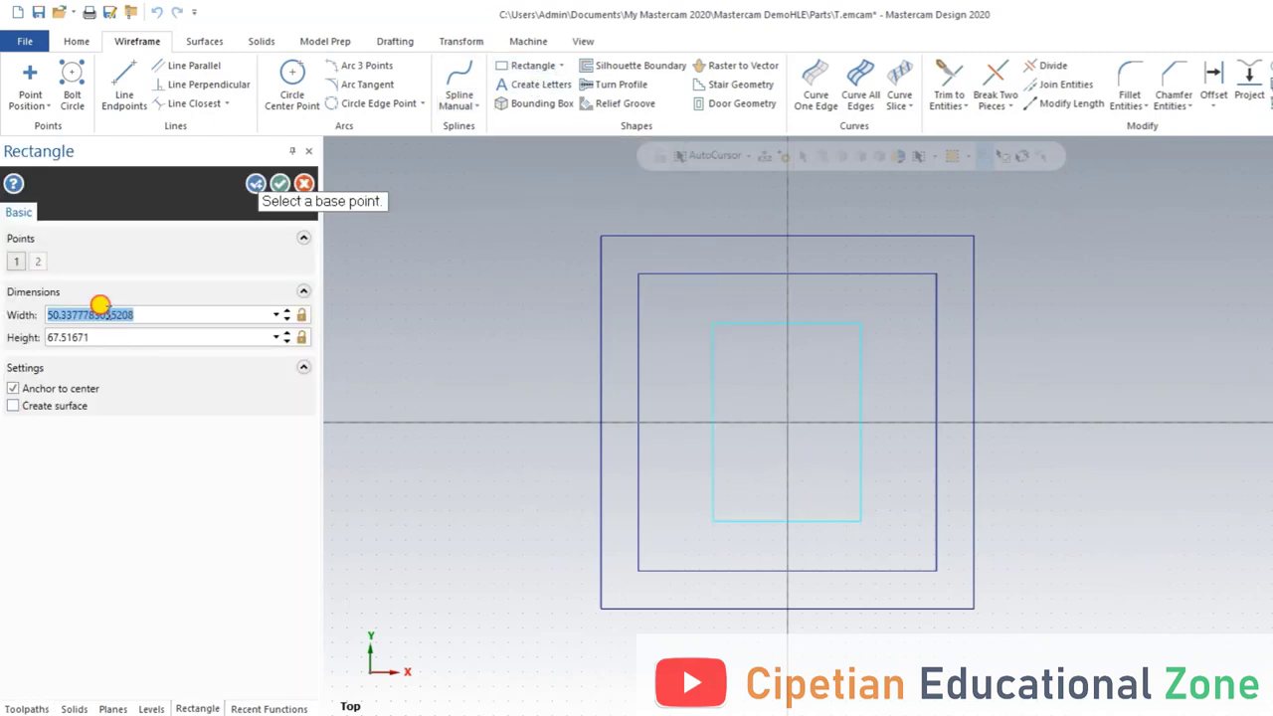
pyautogui.write('63.5')
pyautogui.press('Tab')
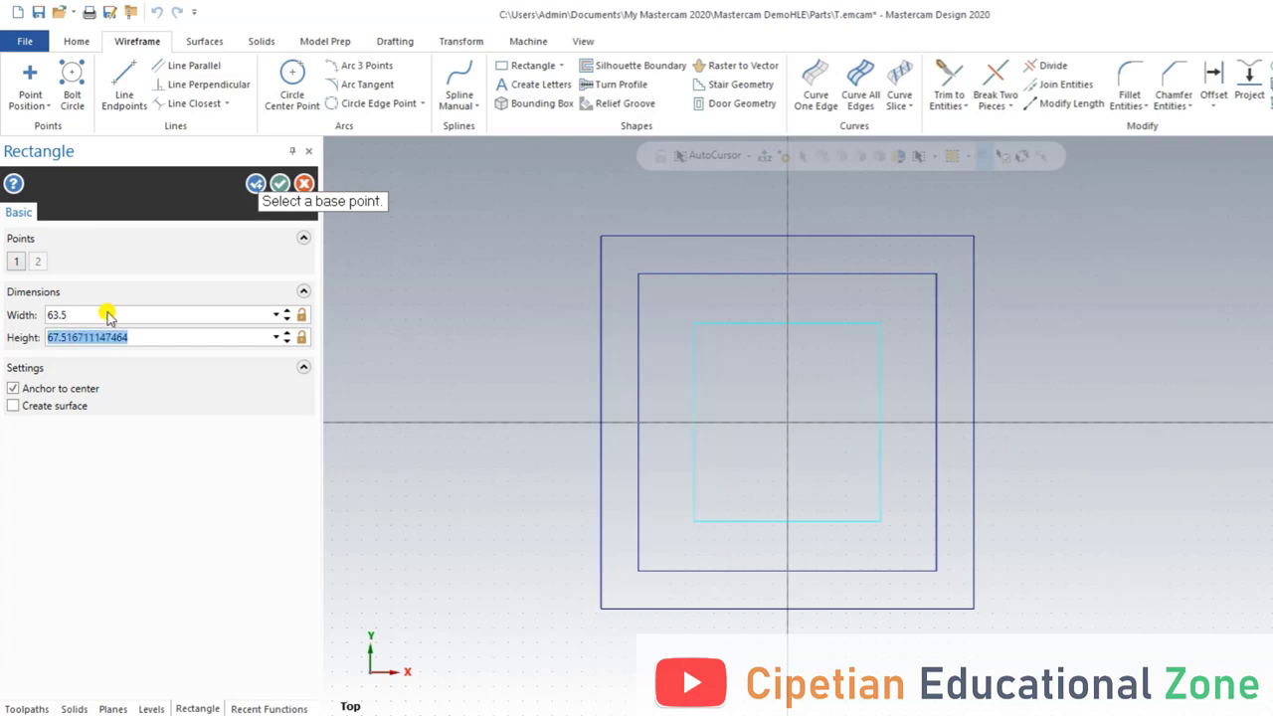
pyautogui.write('63')
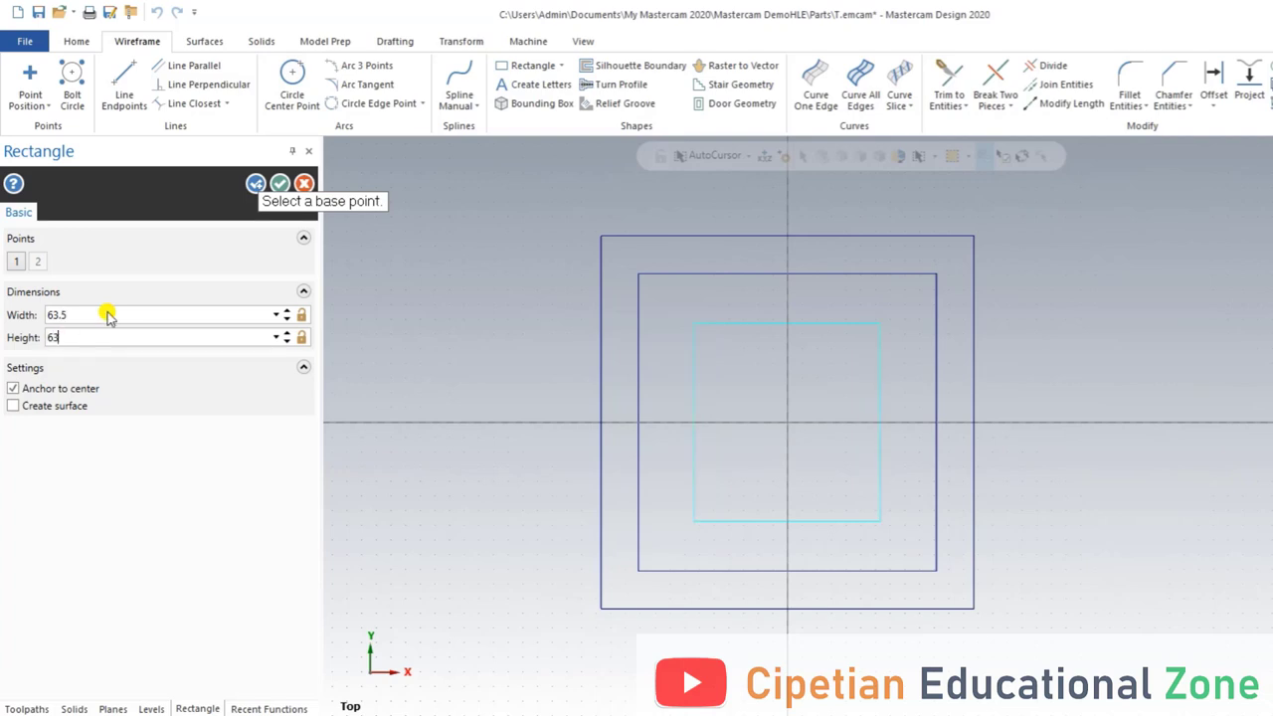
pyautogui.write('.5')
pyautogui.click(279, 183)
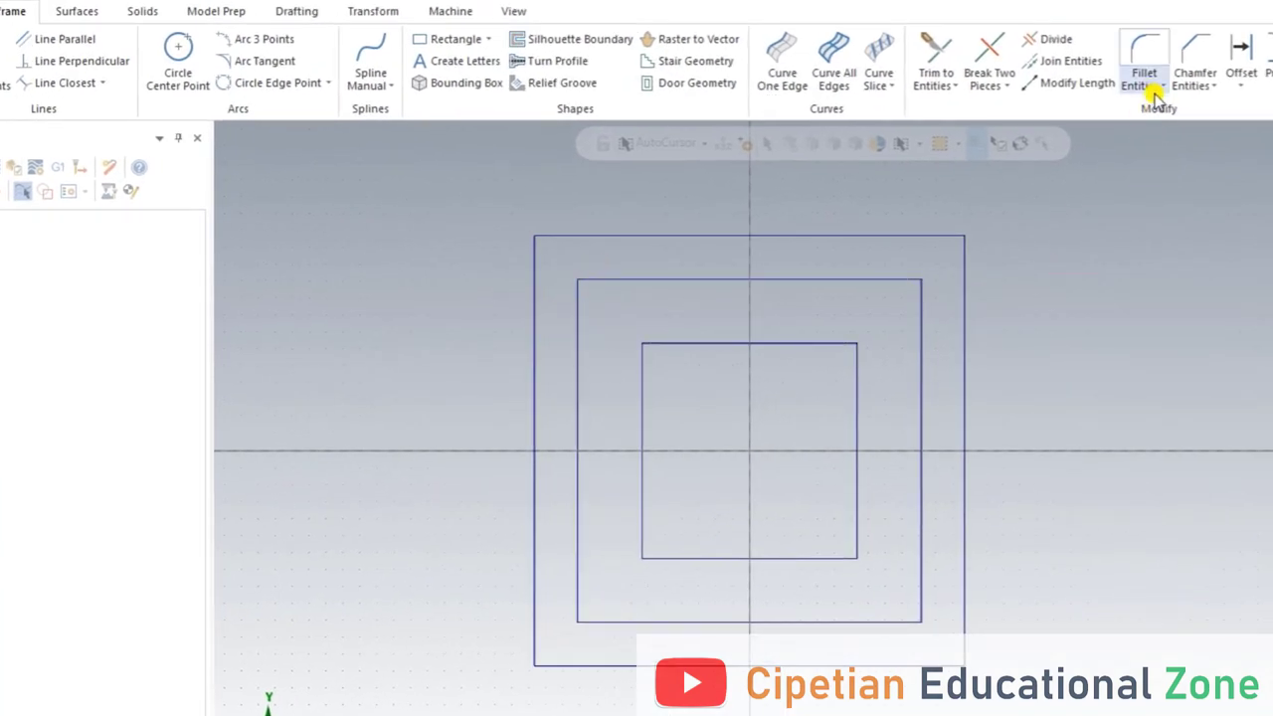
# Chain-fillet the middle square's corners with radius 25.0
pyautogui.click(1149, 90)
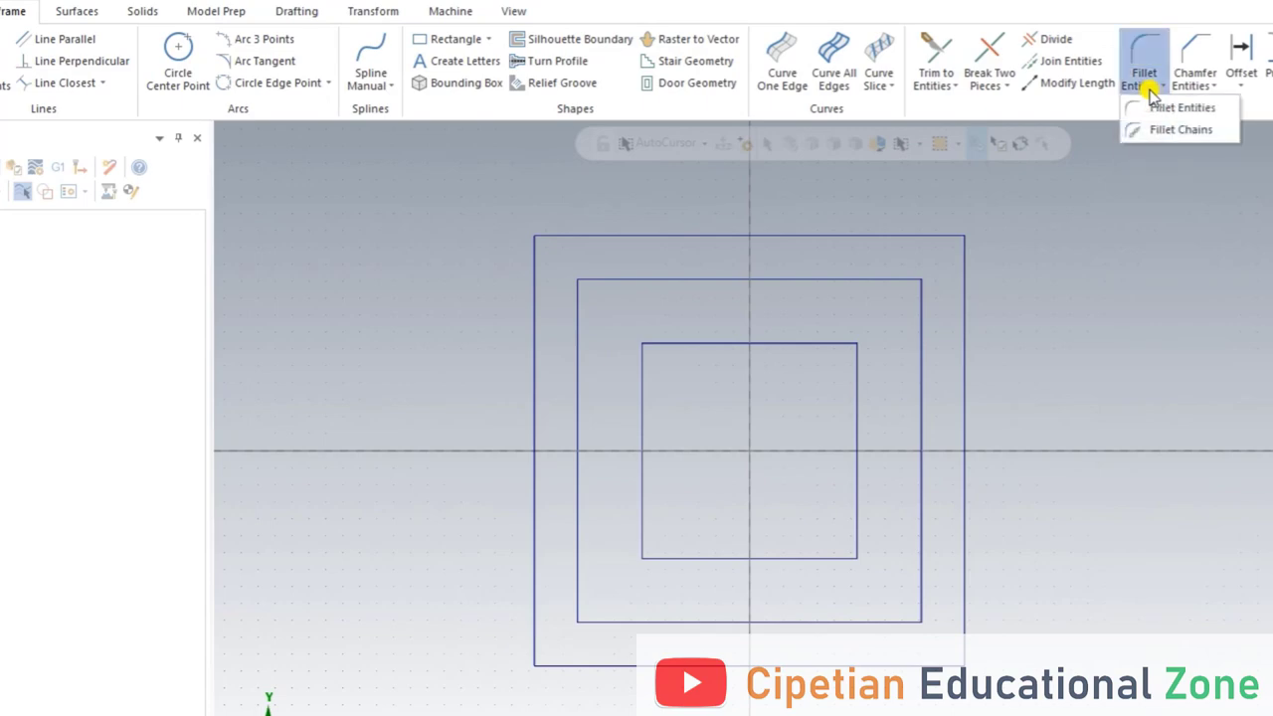
pyautogui.click(1183, 130)
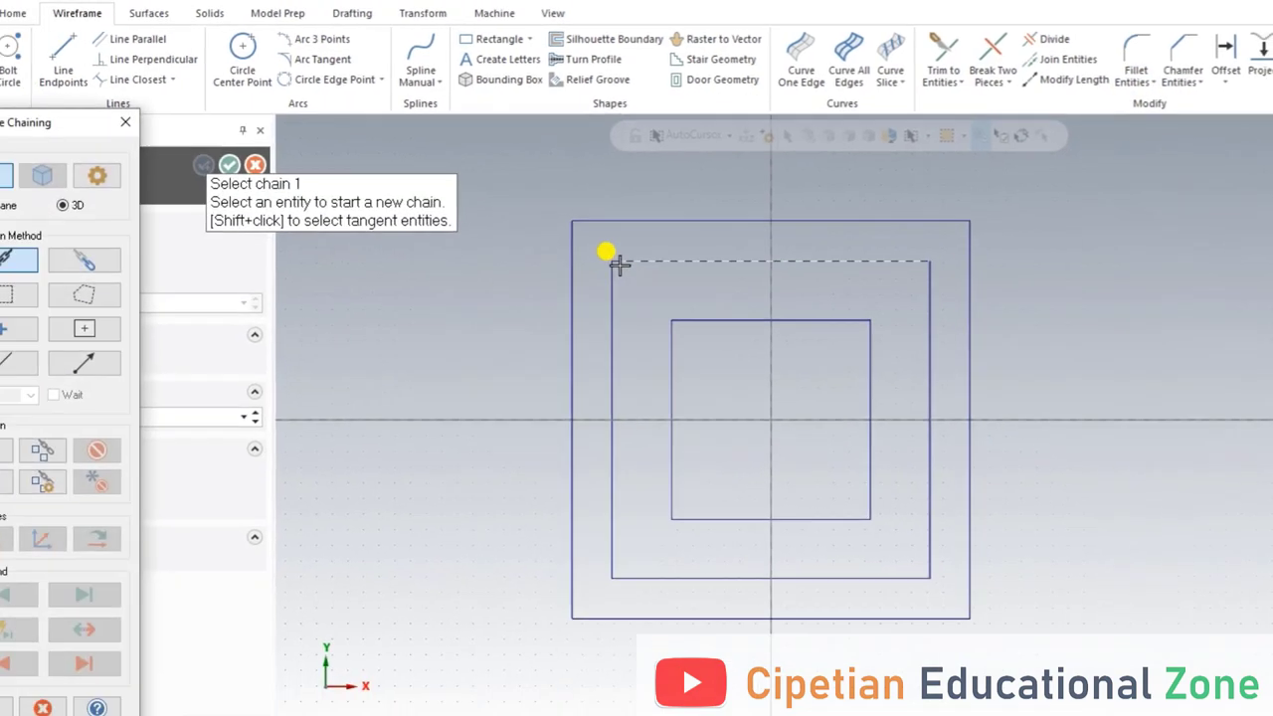
pyautogui.click(589, 279)
pyautogui.click(57, 668)
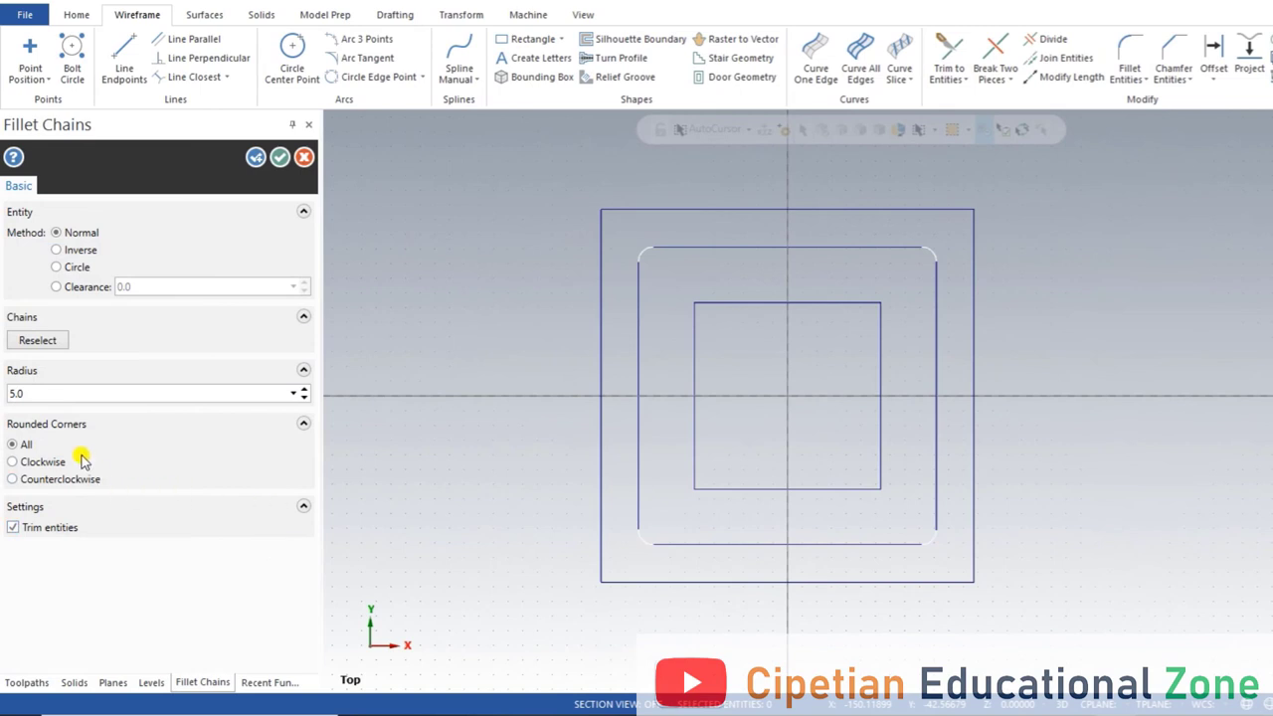
pyautogui.doubleClick(47, 388)
pyautogui.write('25.0')
pyautogui.press('Return')
pyautogui.click(255, 157)
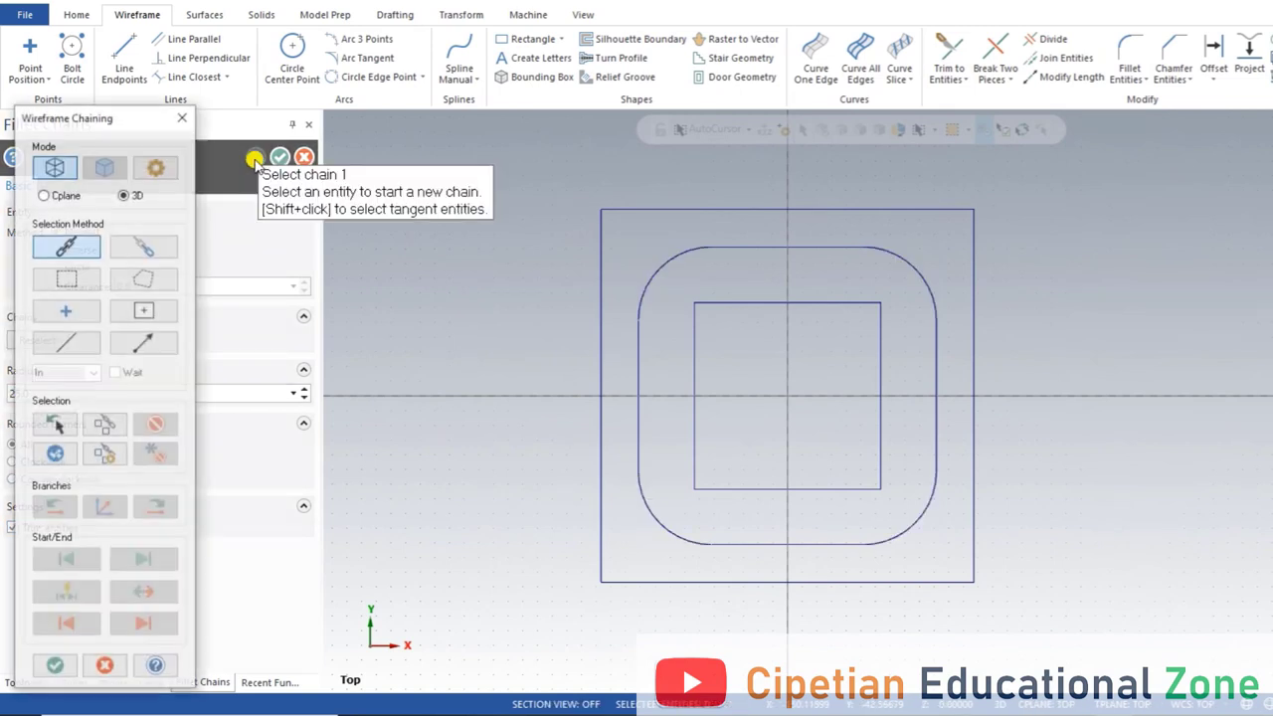
# Chain-fillet the inner square's corners with radius 12.7
pyautogui.click(729, 304)
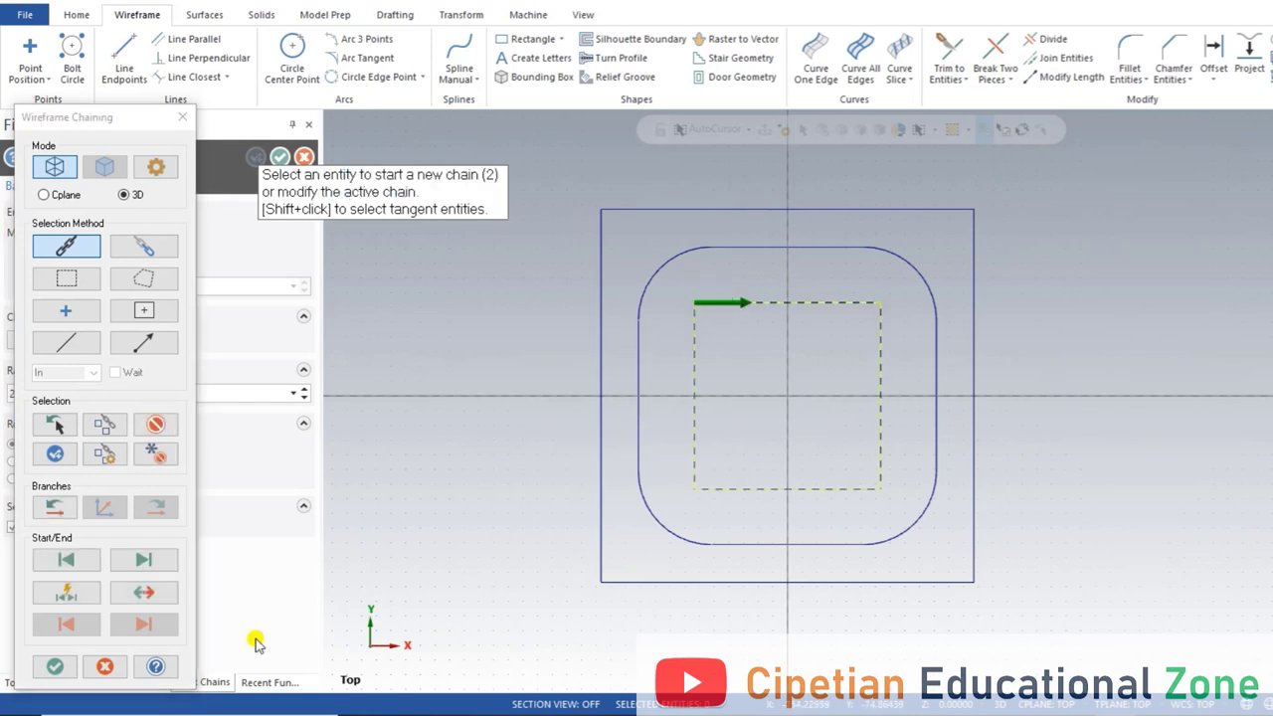
pyautogui.click(54, 667)
pyautogui.doubleClick(58, 392)
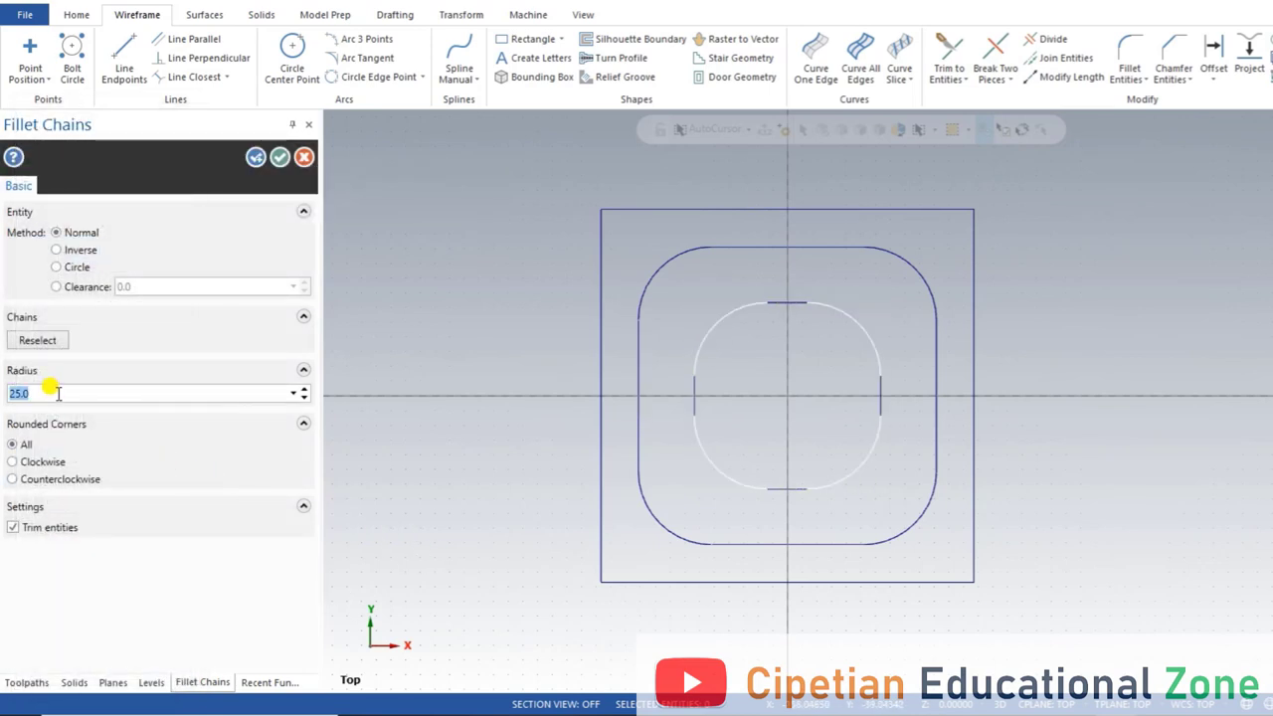
pyautogui.write('12.7')
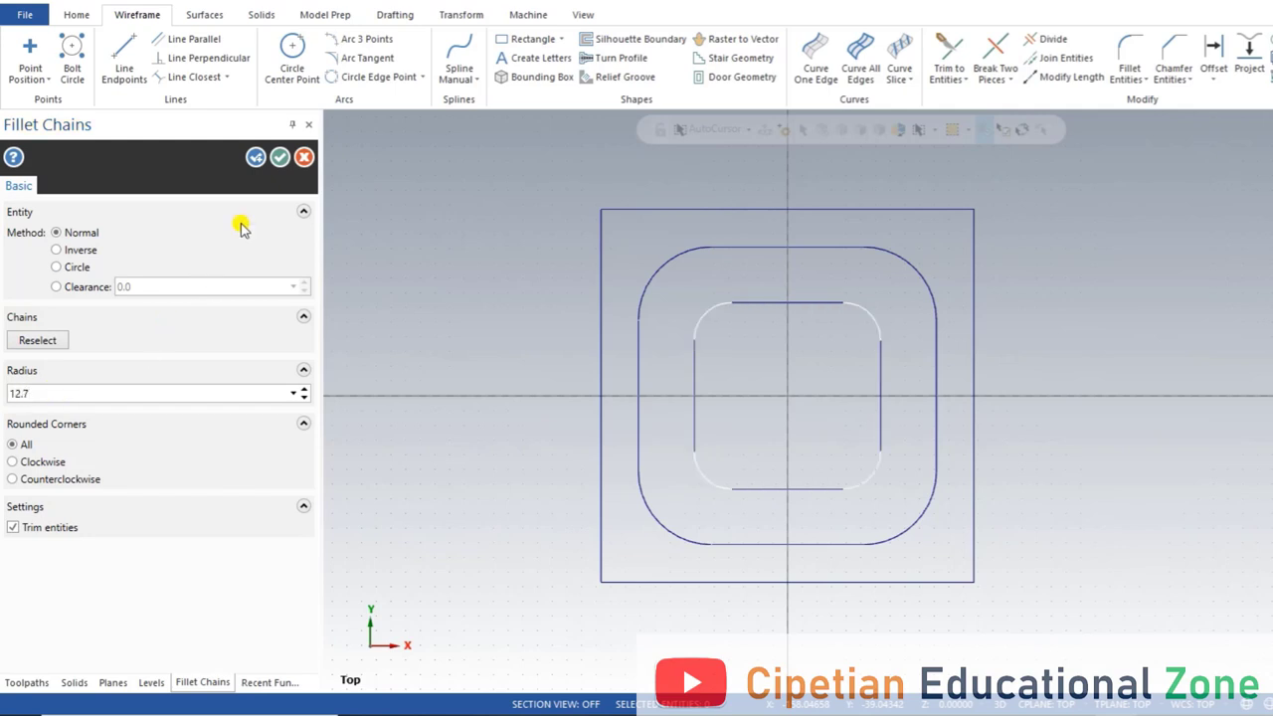
pyautogui.click(279, 157)
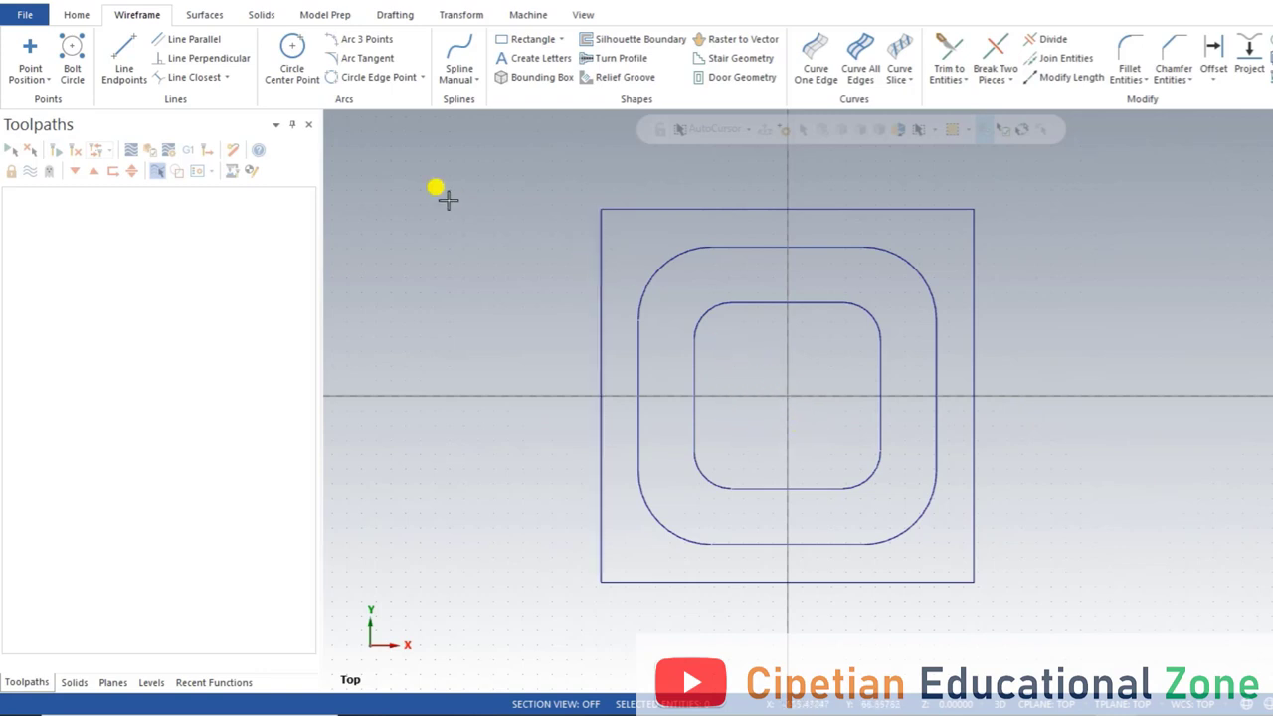
# Draw a 25.0-diameter circle centred at the origin
pyautogui.click(288, 56)
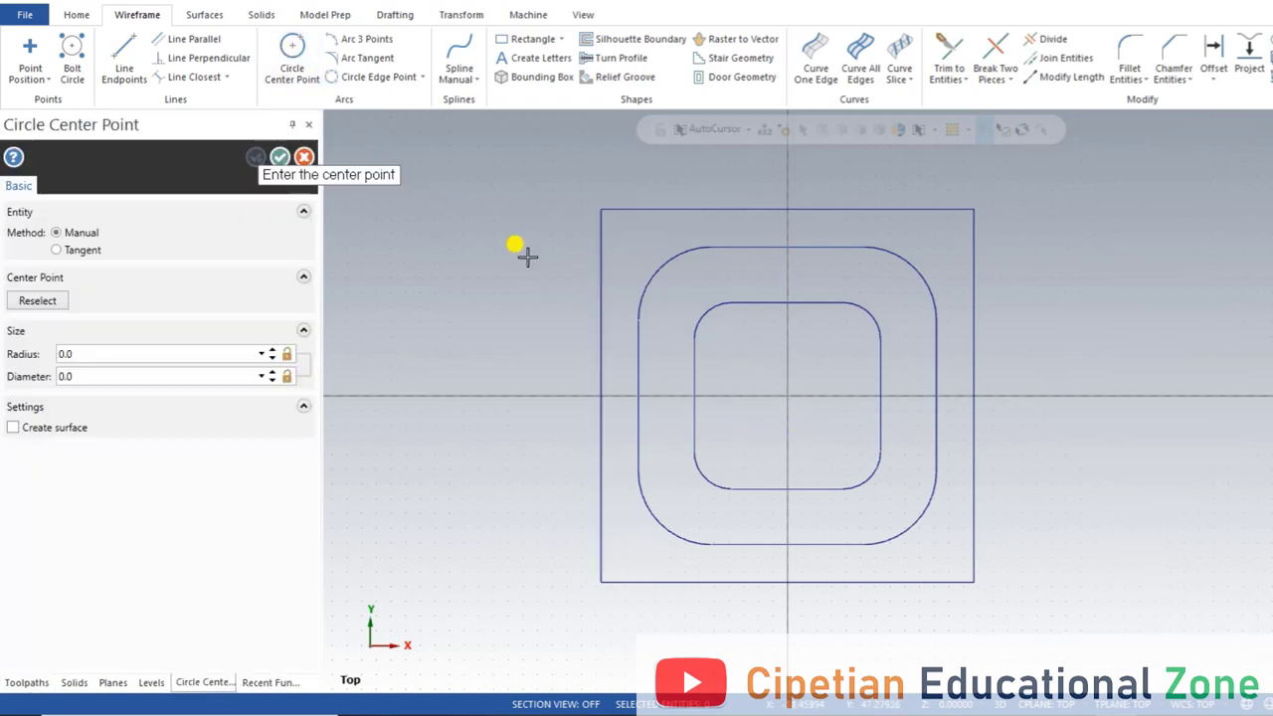
pyautogui.click(788, 396)
pyautogui.click(773, 426)
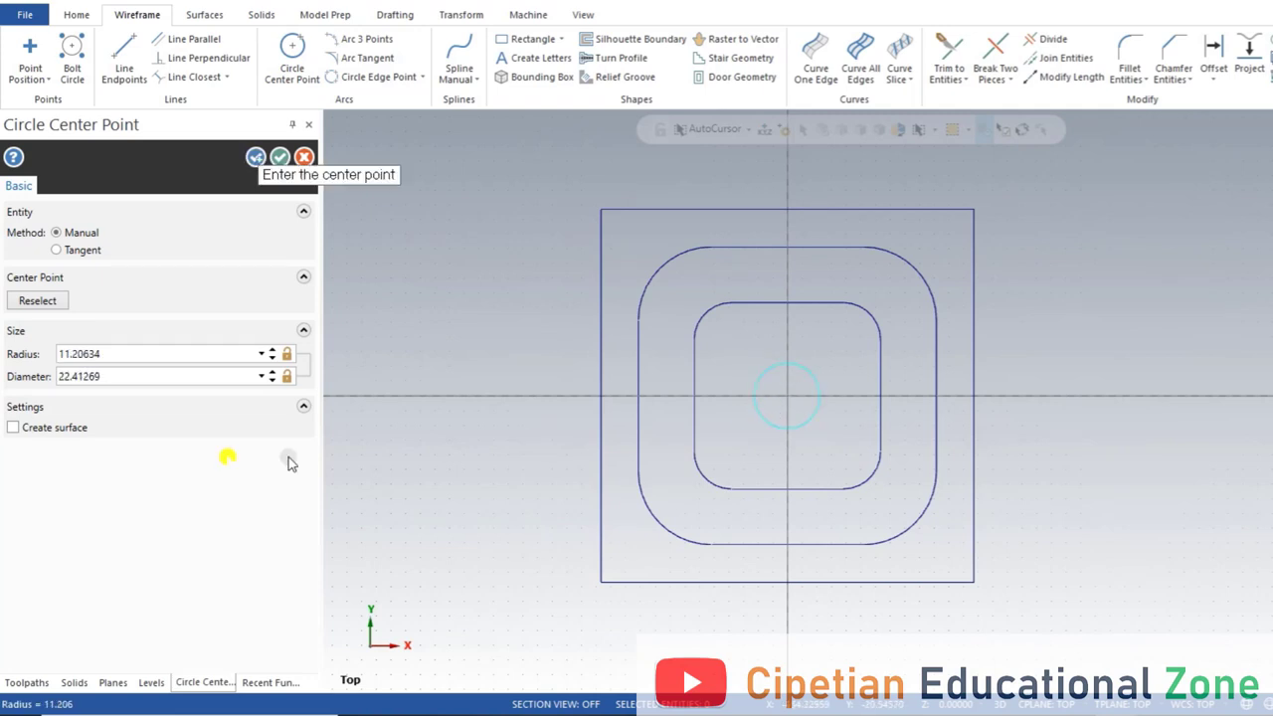
pyautogui.doubleClick(124, 378)
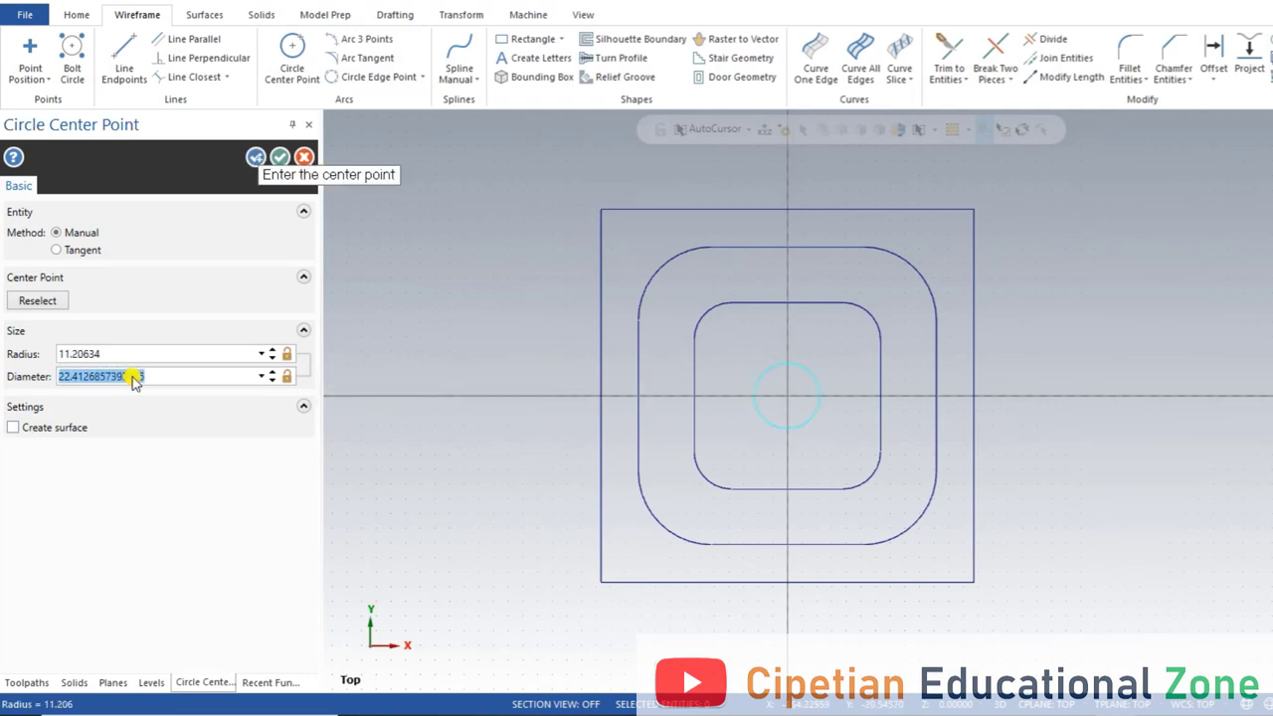
pyautogui.write('25.0')
pyautogui.press('Return')
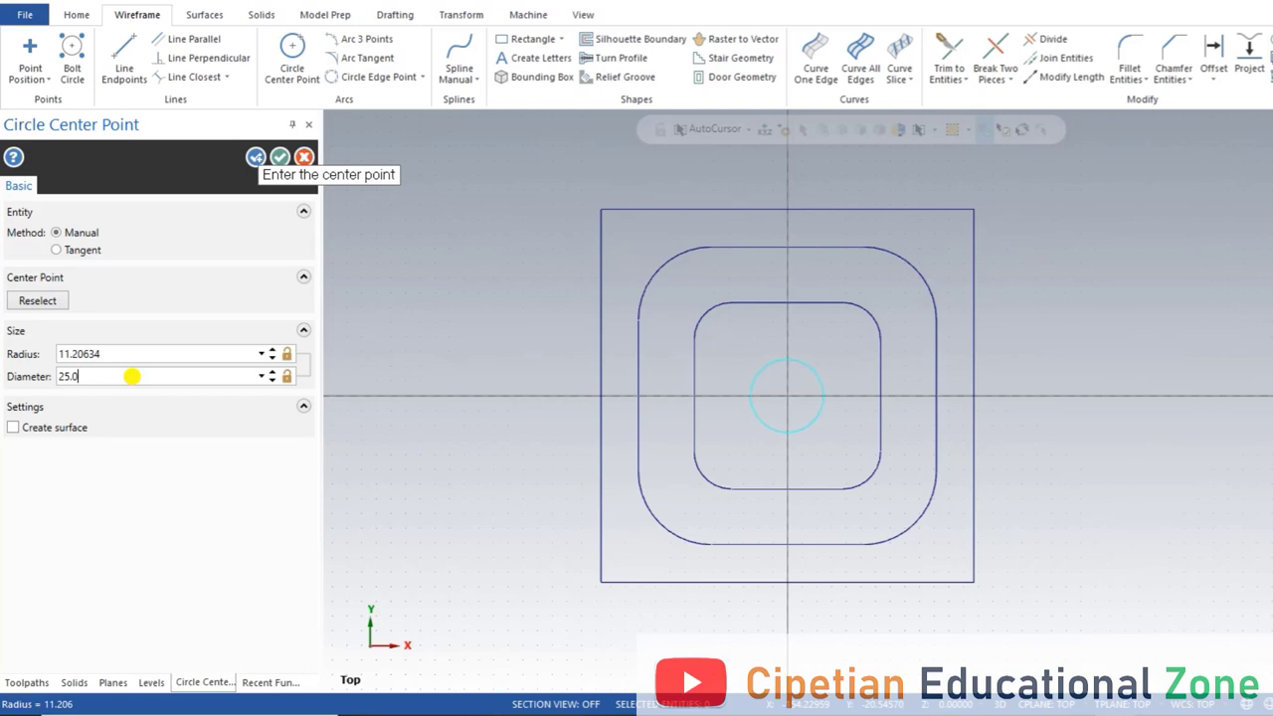
pyautogui.click(256, 157)
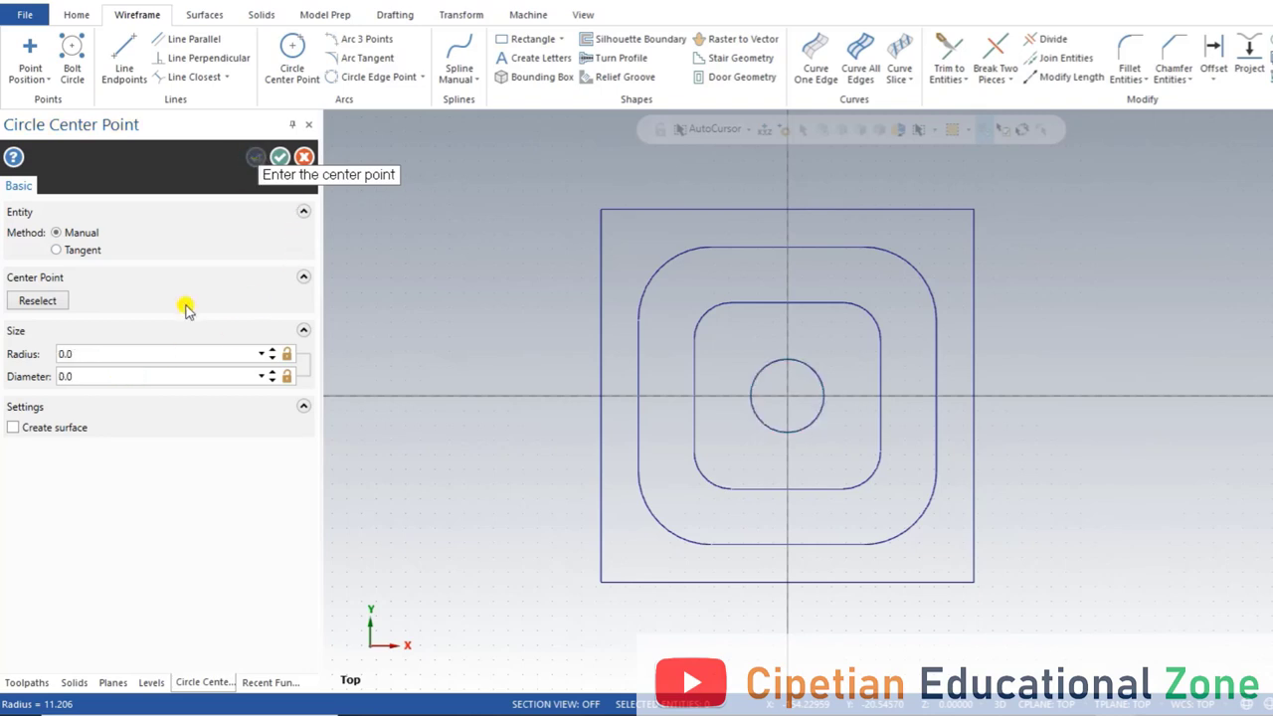
# Add a concentric 13.0-diameter circle at the same centre
pyautogui.click(786, 397)
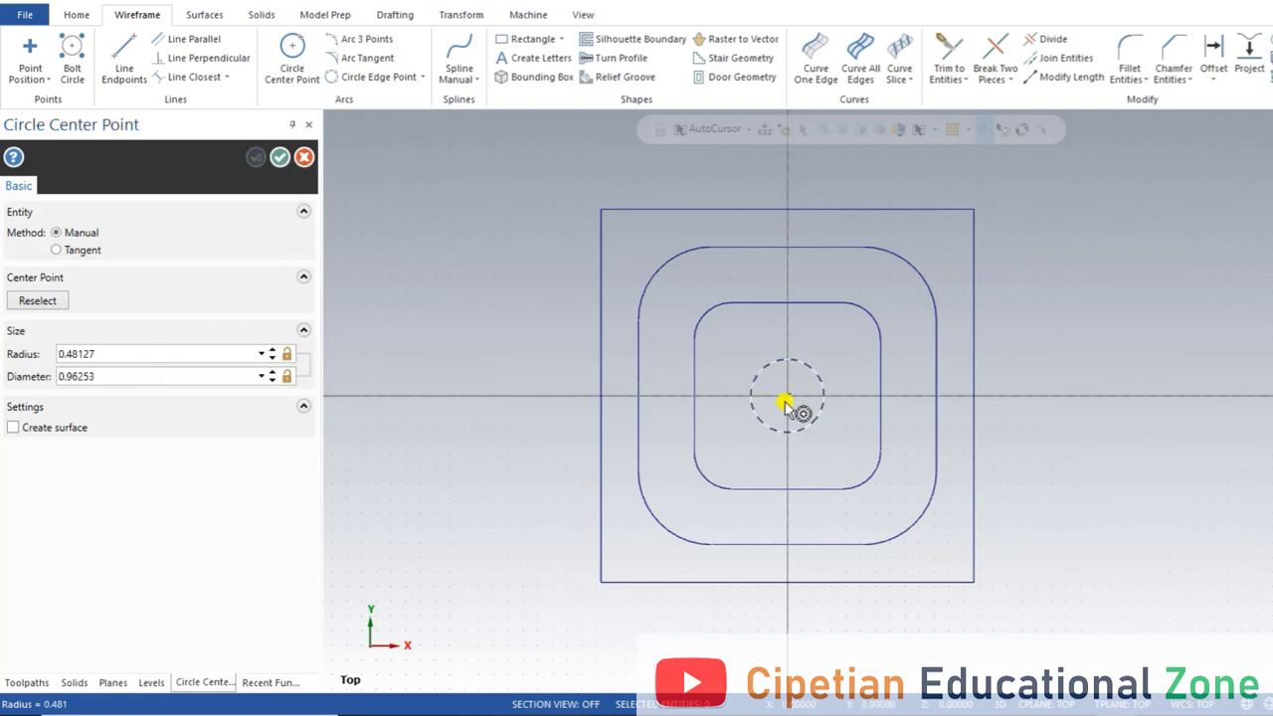
pyautogui.click(772, 414)
pyautogui.click(109, 376)
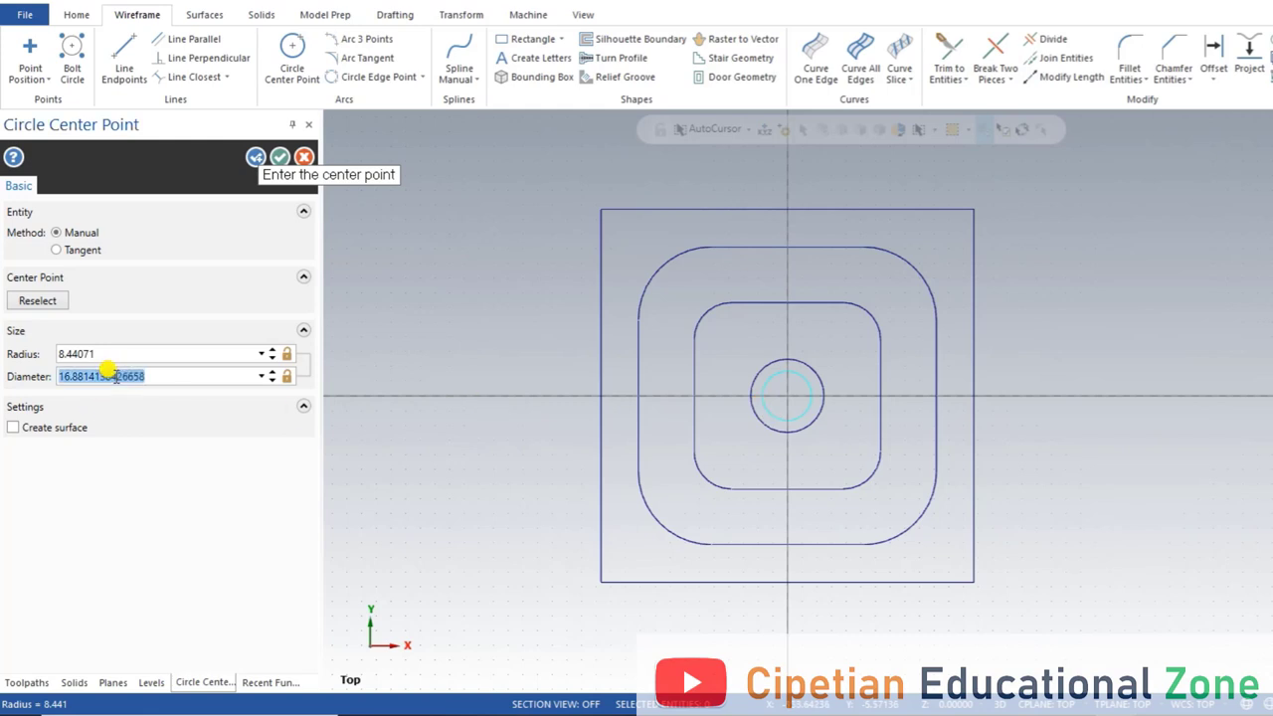
pyautogui.write('13.0')
pyautogui.press('Return')
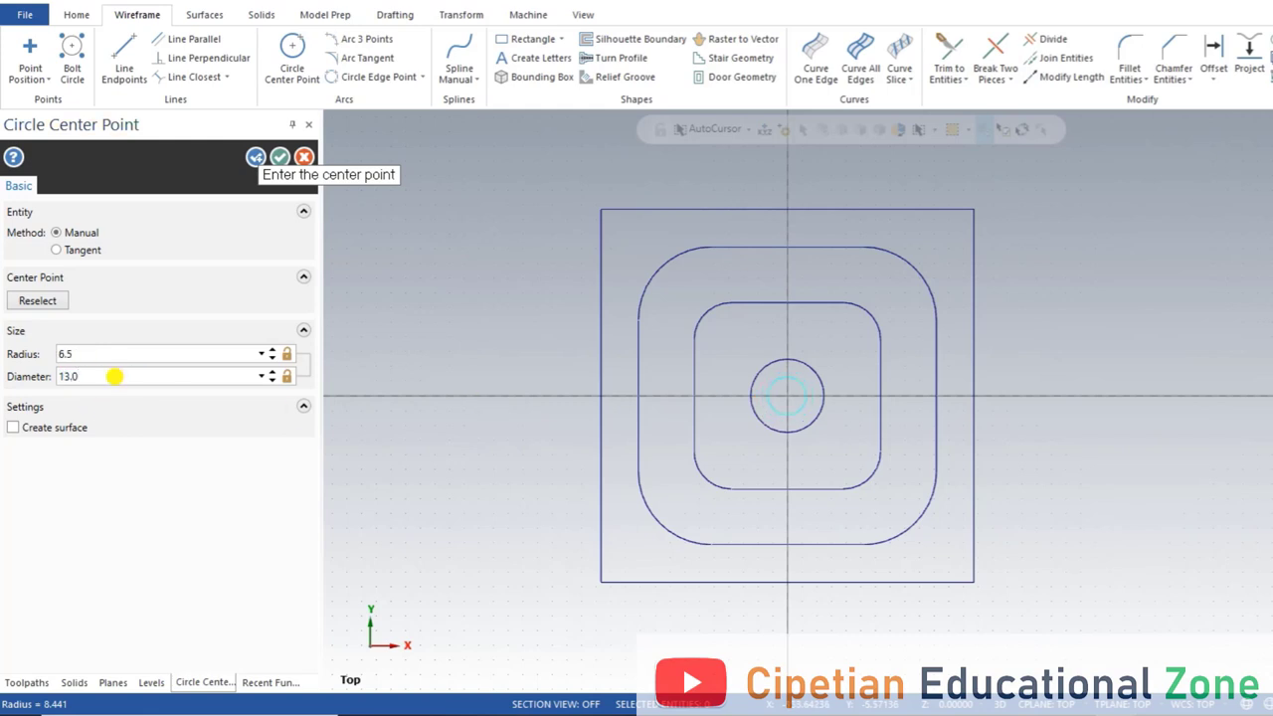
pyautogui.click(279, 157)
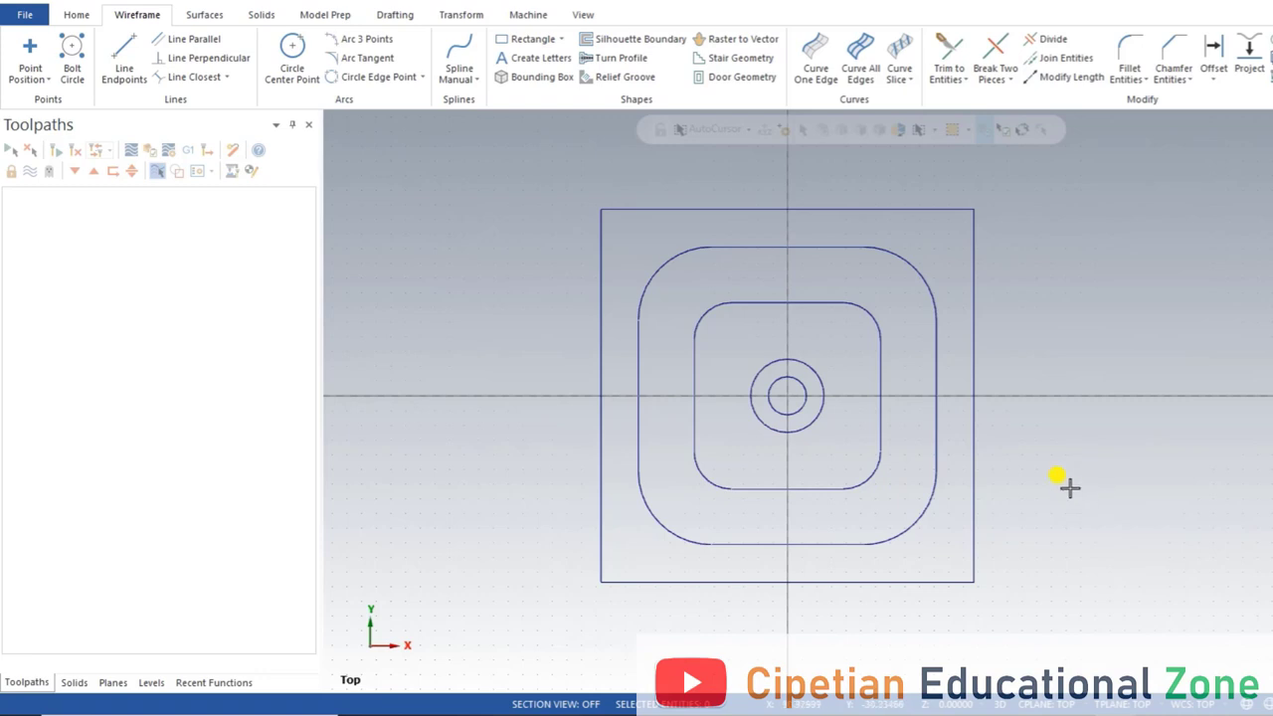
# Select the inner rounded square for a Translate
pyautogui.scroll(1, 1045, 447)
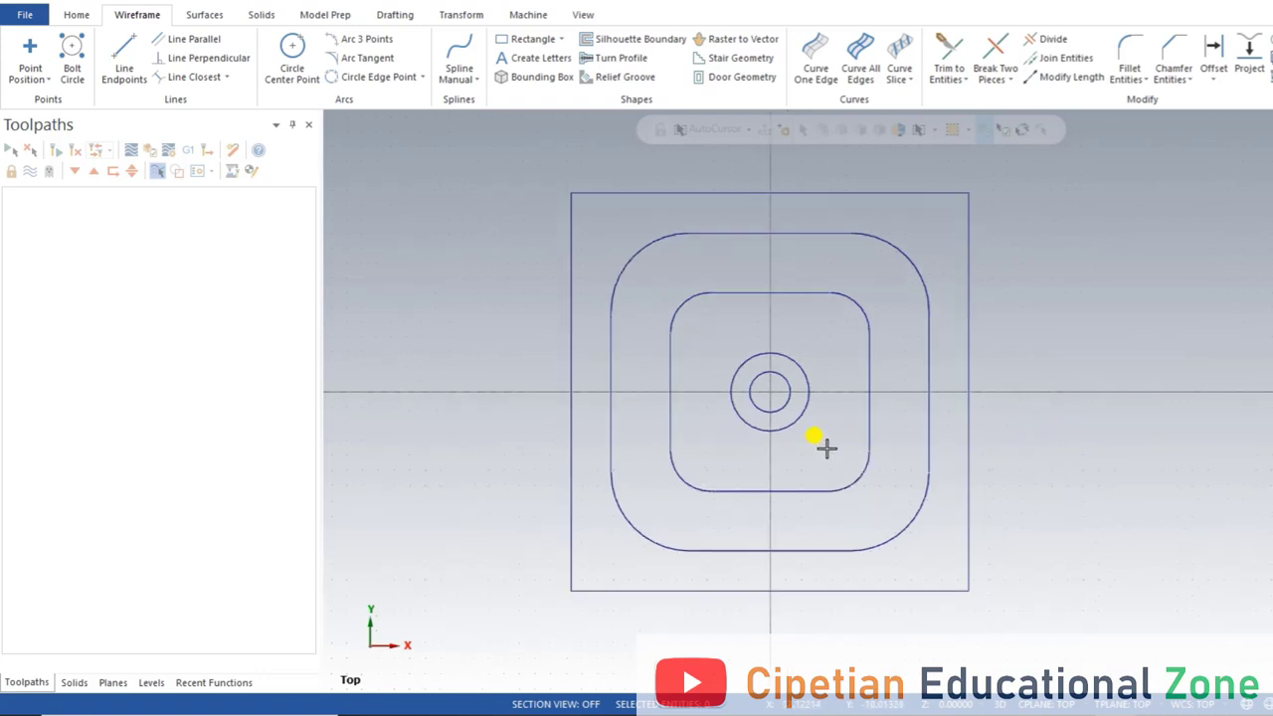
pyautogui.scroll(-1, 821, 443)
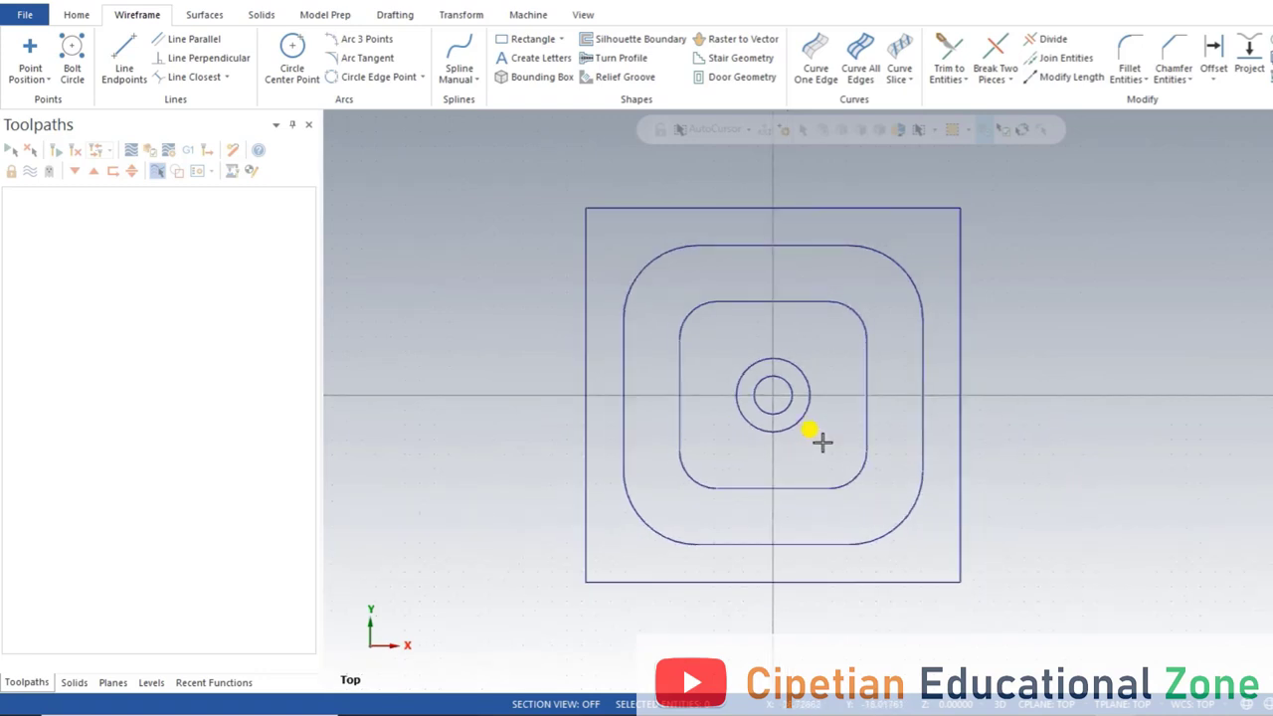
pyautogui.click(461, 14)
pyautogui.click(65, 55)
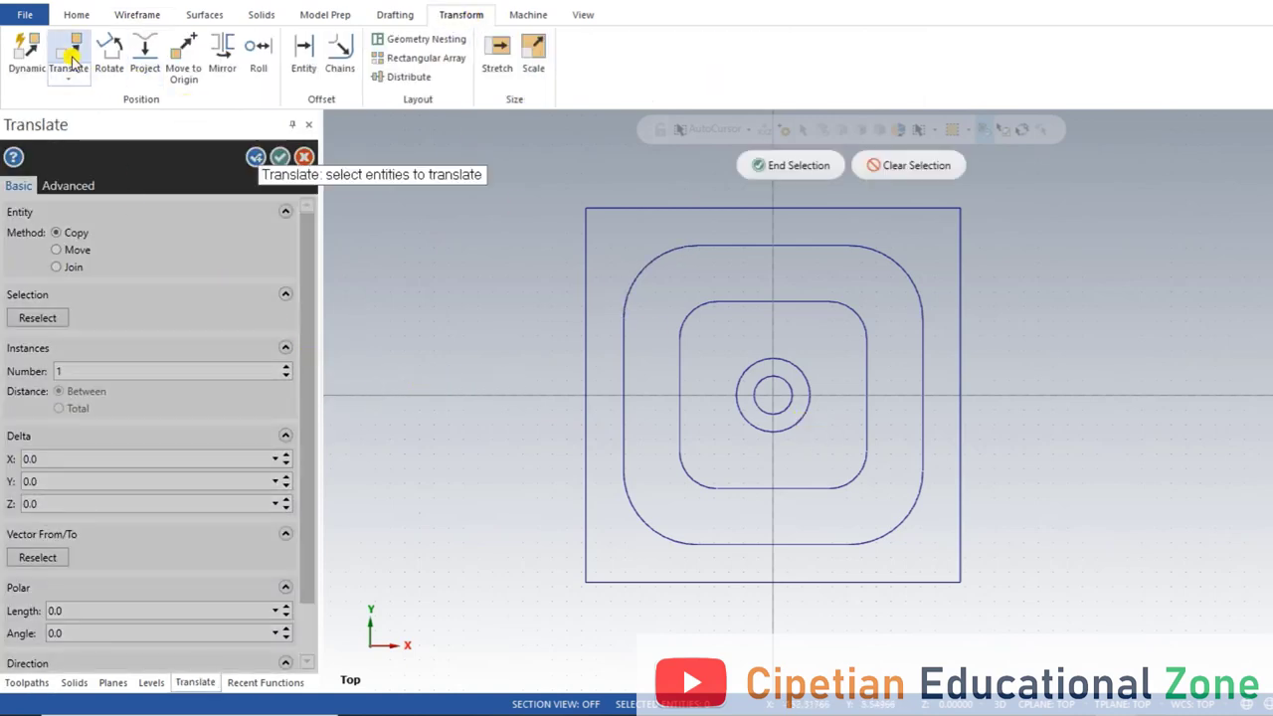
pyautogui.click(682, 414)
pyautogui.click(772, 167)
# Set the translate Delta Z to -9.5, moving the original instead of copying
pyautogui.moveTo(526, 455); pyautogui.dragTo(464, 342, button='middle')
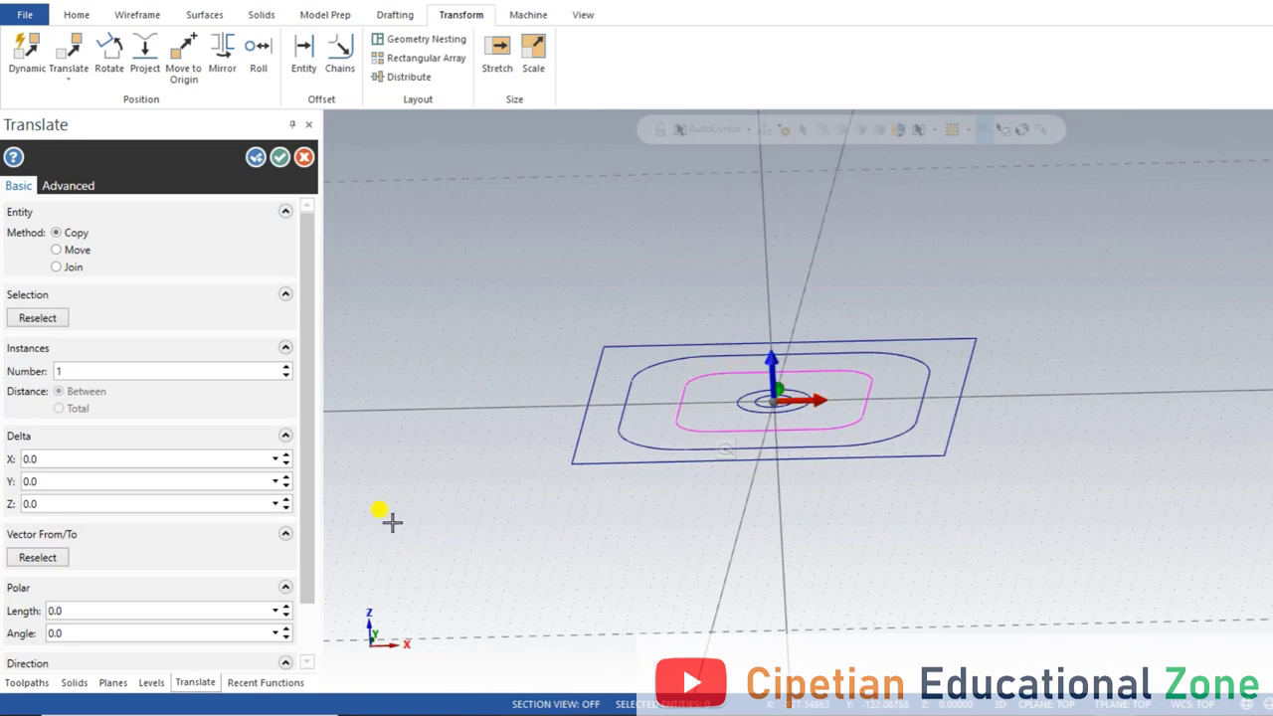
pyautogui.click(79, 503)
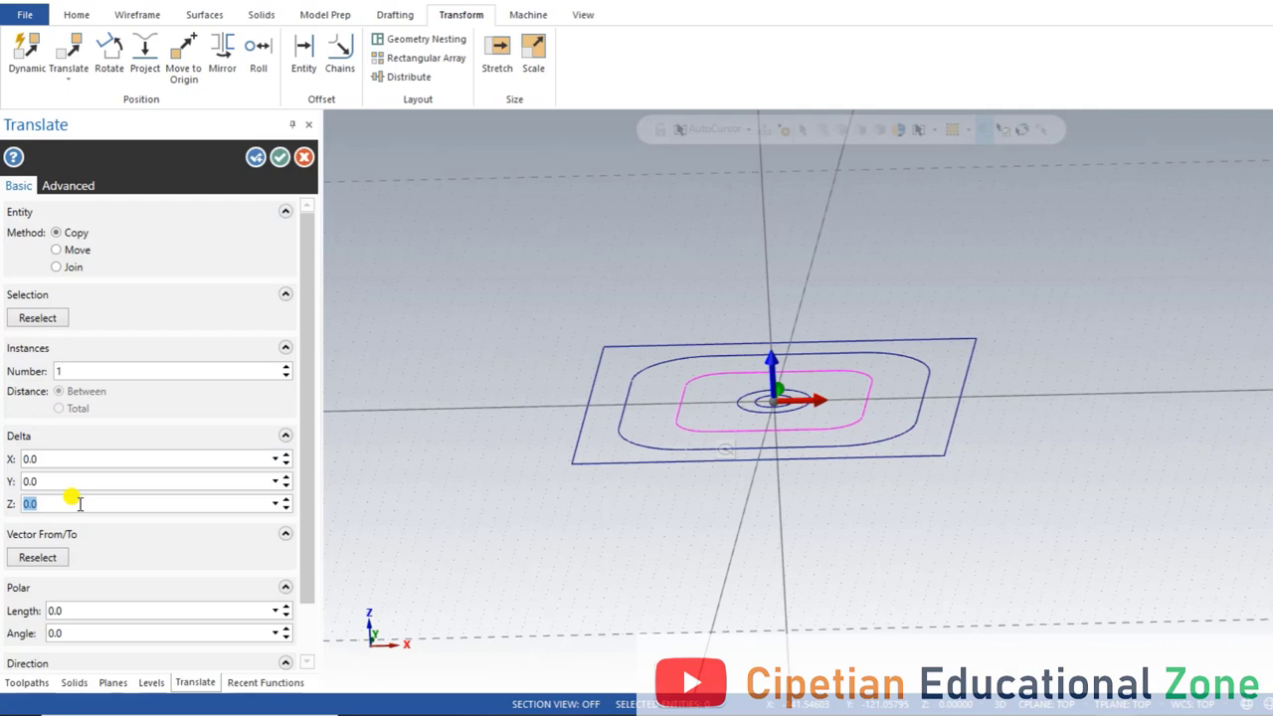
pyautogui.write('9.5')
pyautogui.press('BackSpace')
pyautogui.press('BackSpace')
pyautogui.press('BackSpace')
pyautogui.write('-9.5')
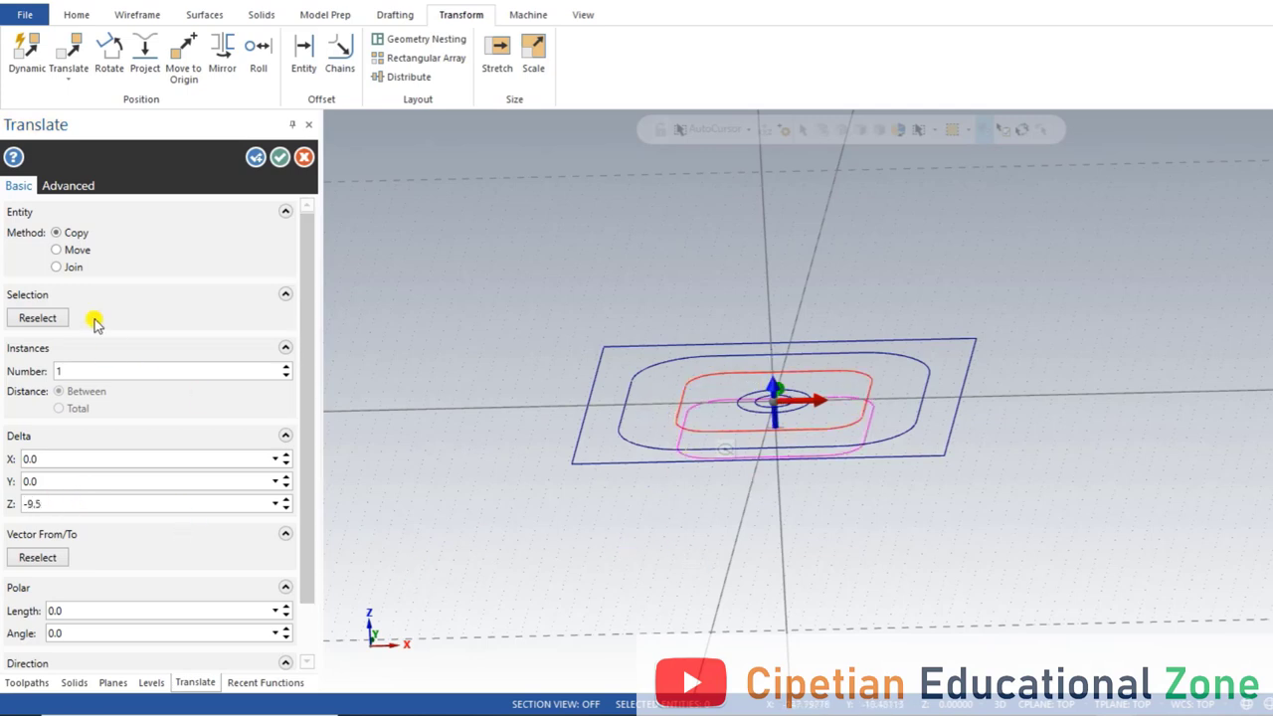
pyautogui.click(79, 250)
pyautogui.moveTo(744, 552); pyautogui.dragTo(690, 567, button='middle')
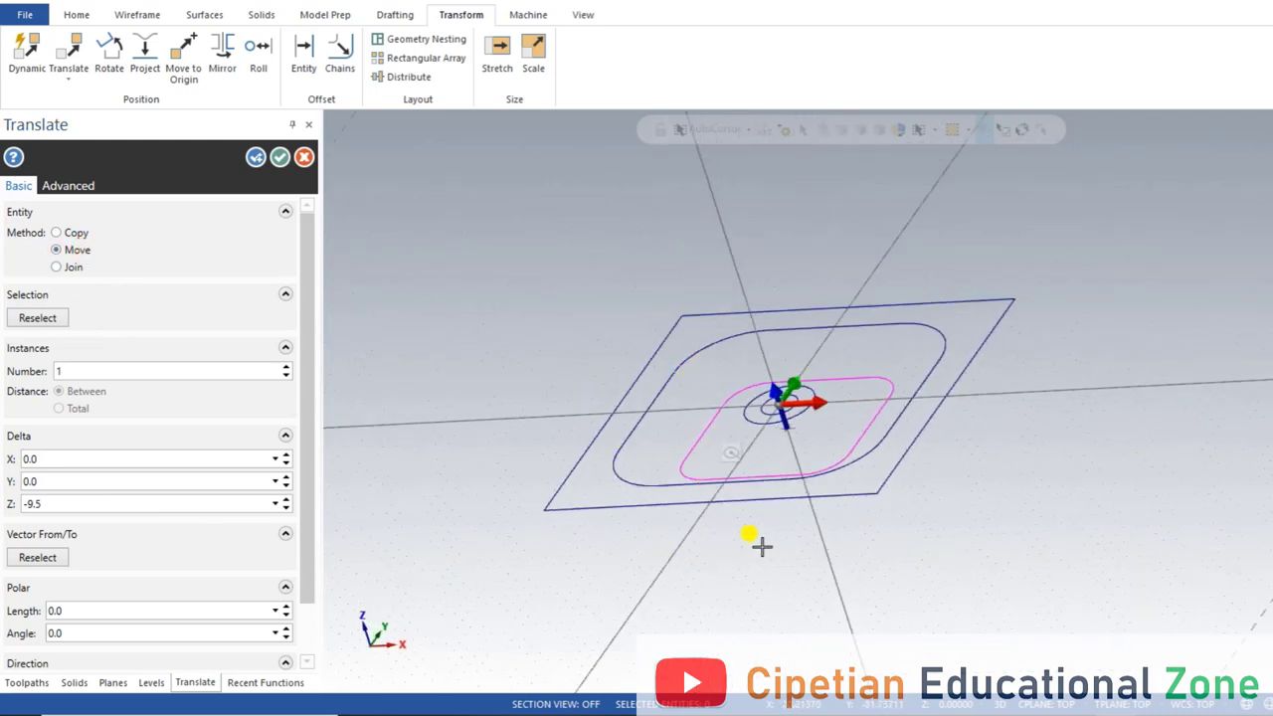
# Apply the -9.5 move, then drop the small central circle -6.0 in Z
pyautogui.click(253, 159)
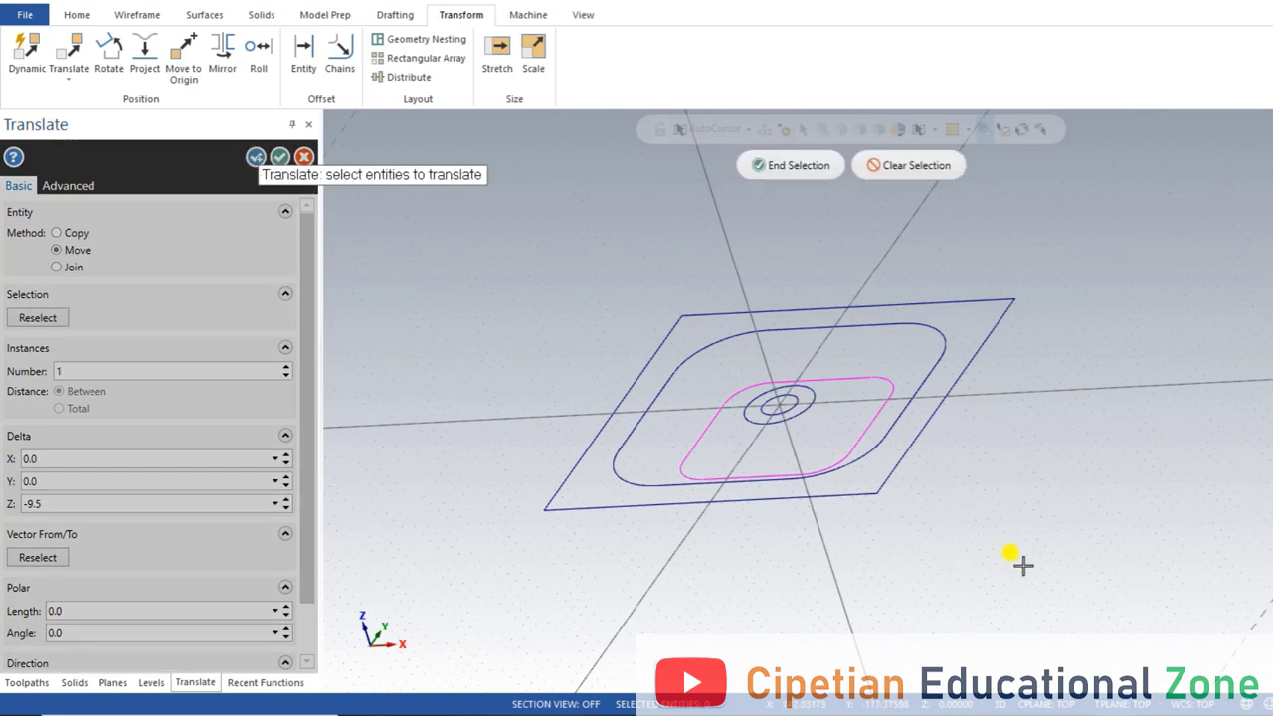
pyautogui.scroll(1, 1044, 558)
pyautogui.scroll(3, 726, 386)
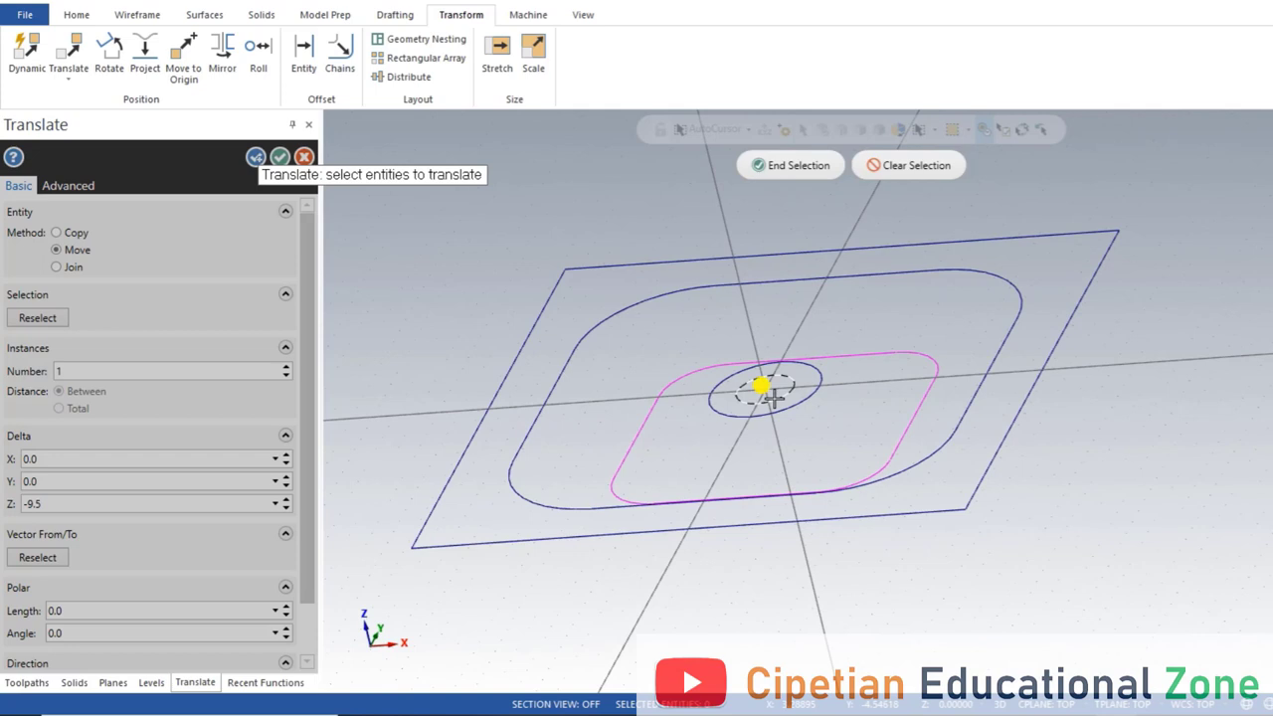
pyautogui.click(769, 165)
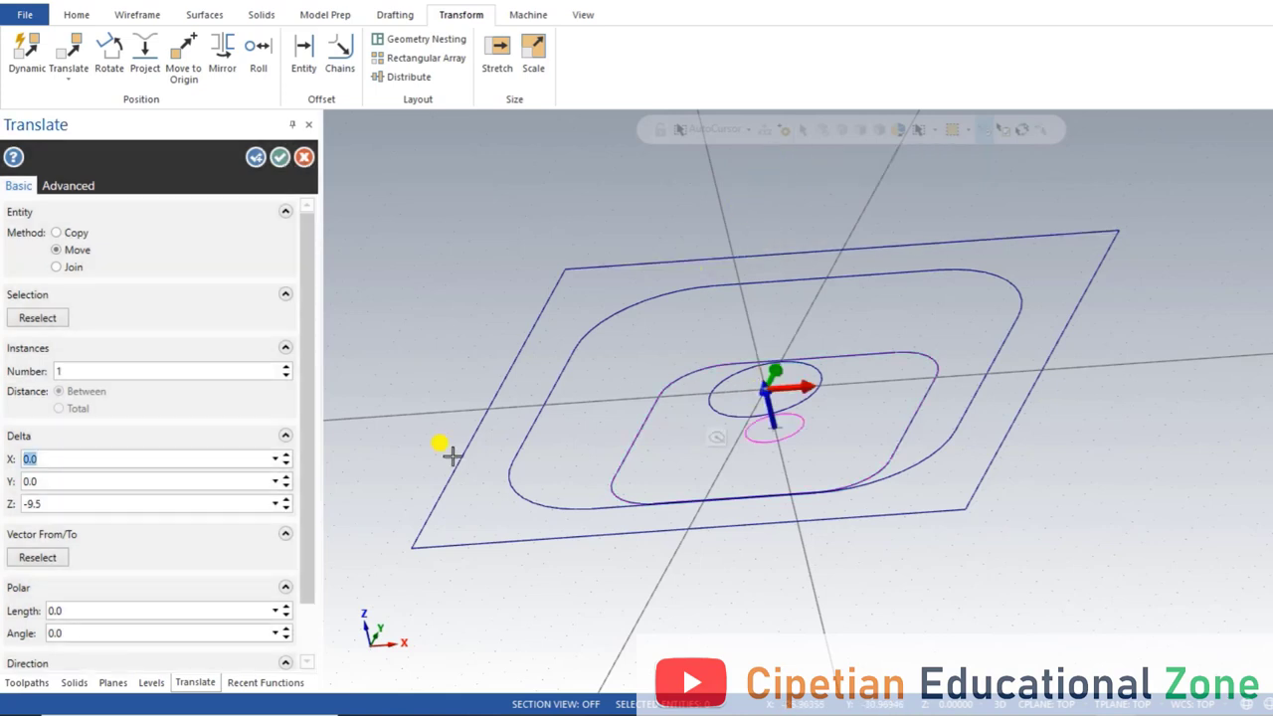
pyautogui.click(66, 505)
pyautogui.write('-6.0')
pyautogui.click(255, 157)
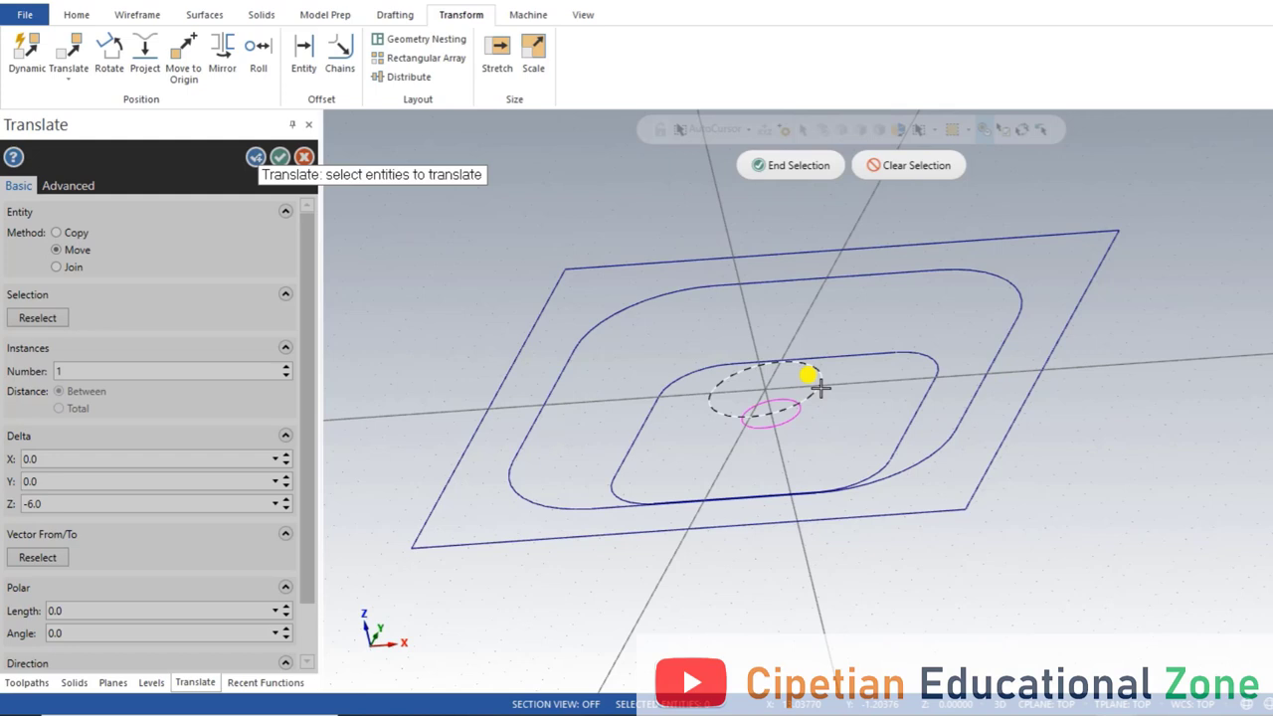
# Move the larger central circle -13.0 in Z and finish the translate
pyautogui.click(807, 165)
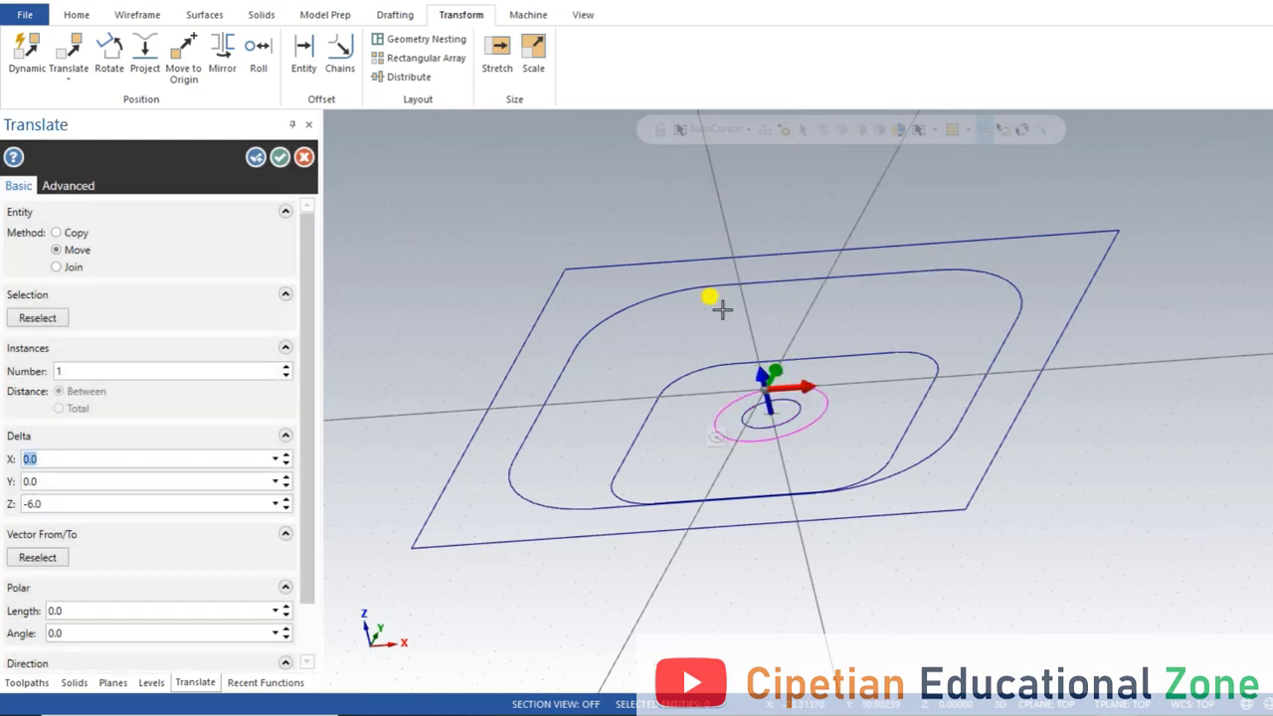
pyautogui.click(95, 502)
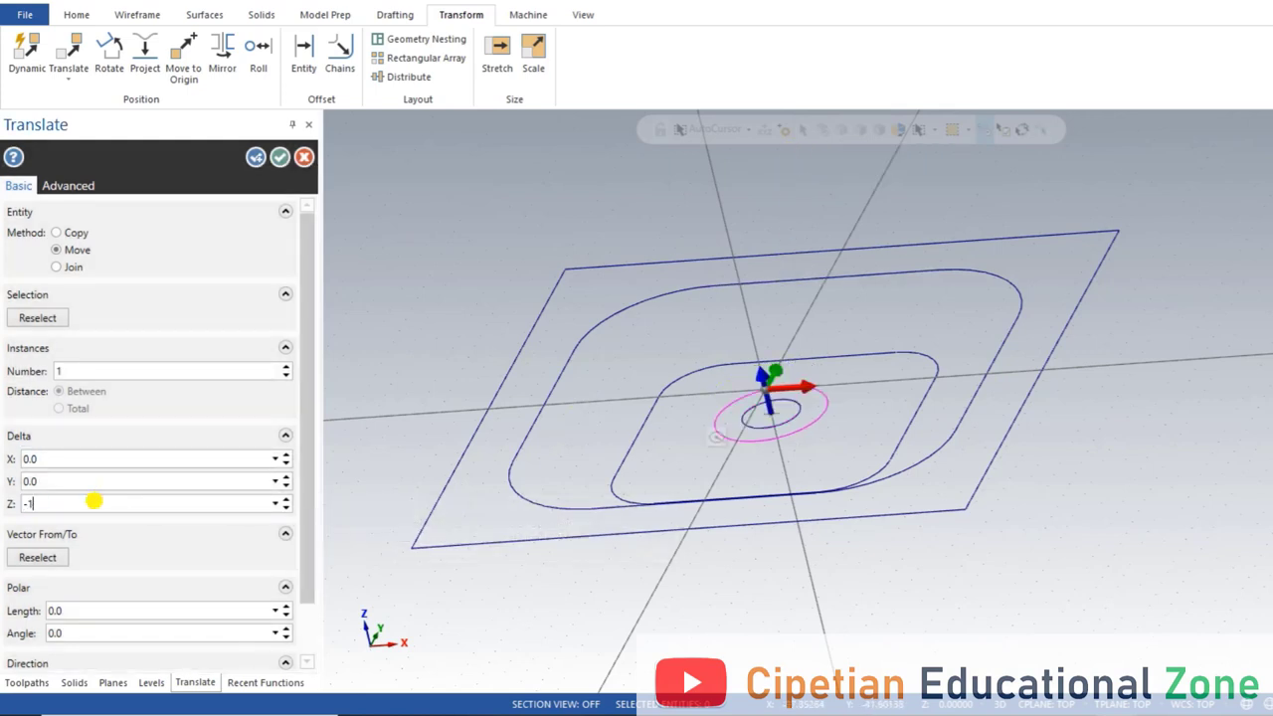
pyautogui.click(279, 157)
pyautogui.rightClick(1082, 360)
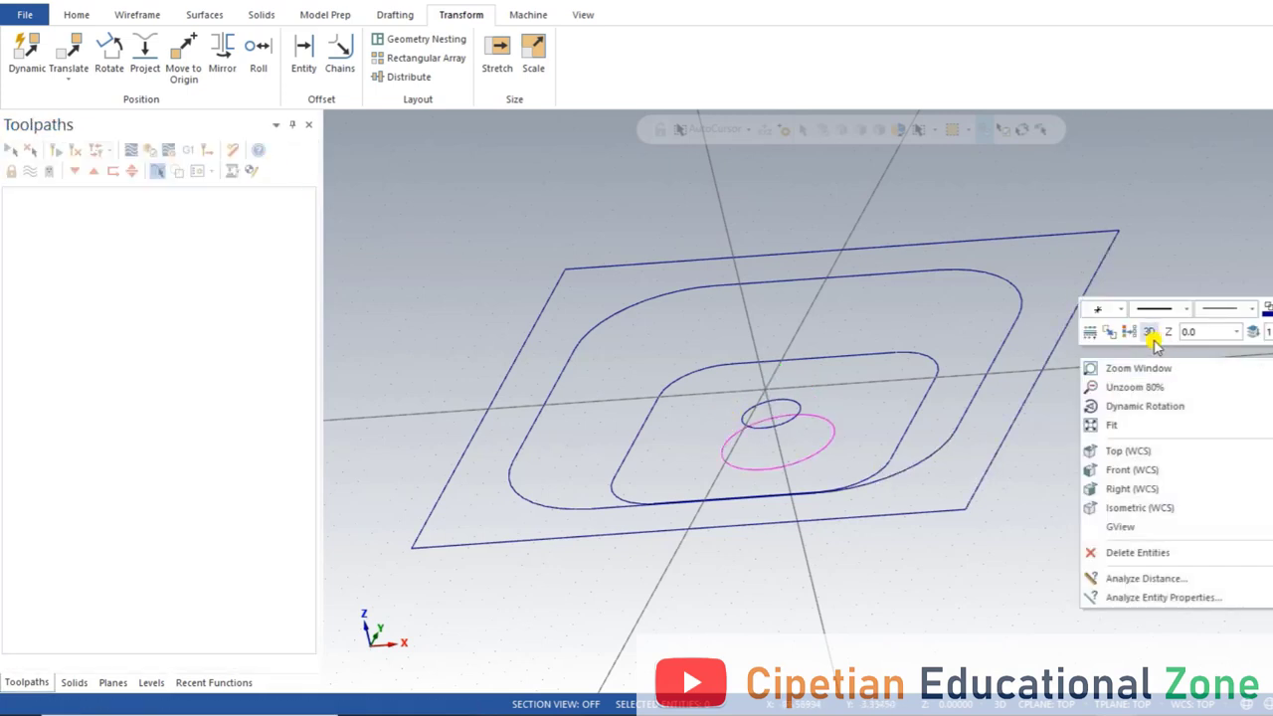
# Clear the moved geometry's temporary colour and set a tilted Top (WCS) view
pyautogui.click(1126, 333)
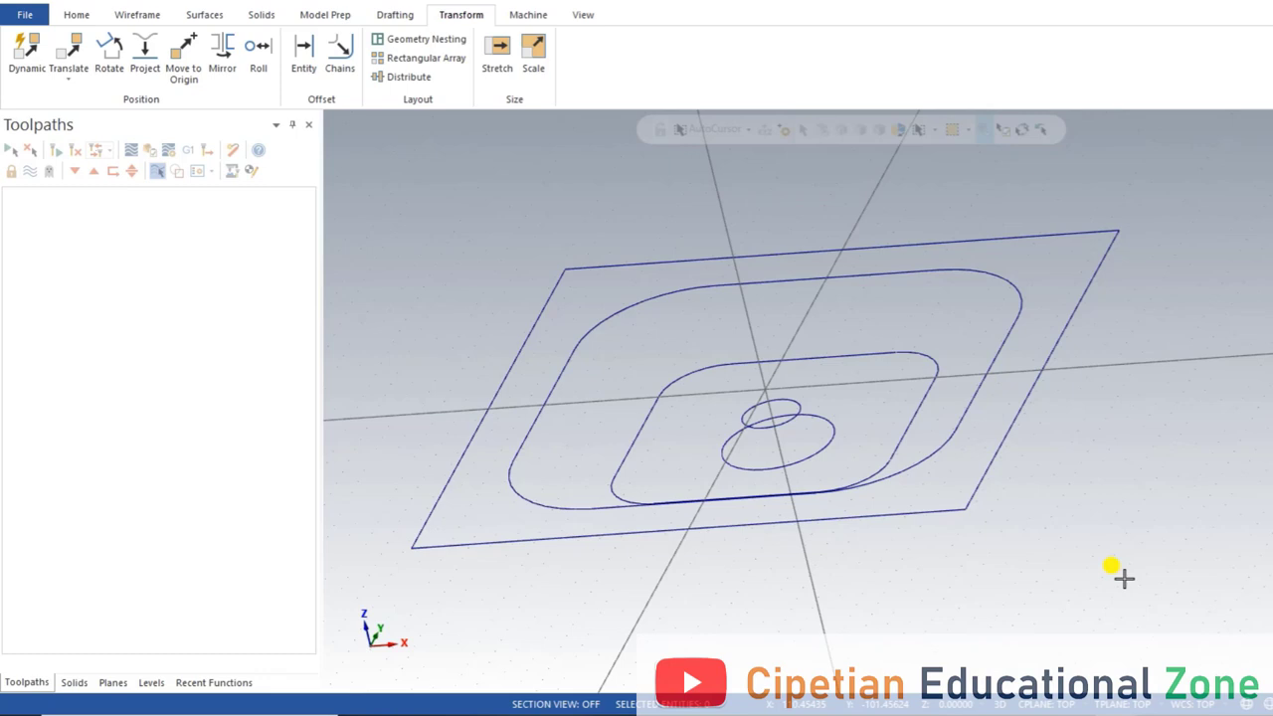
pyautogui.rightClick(1115, 452)
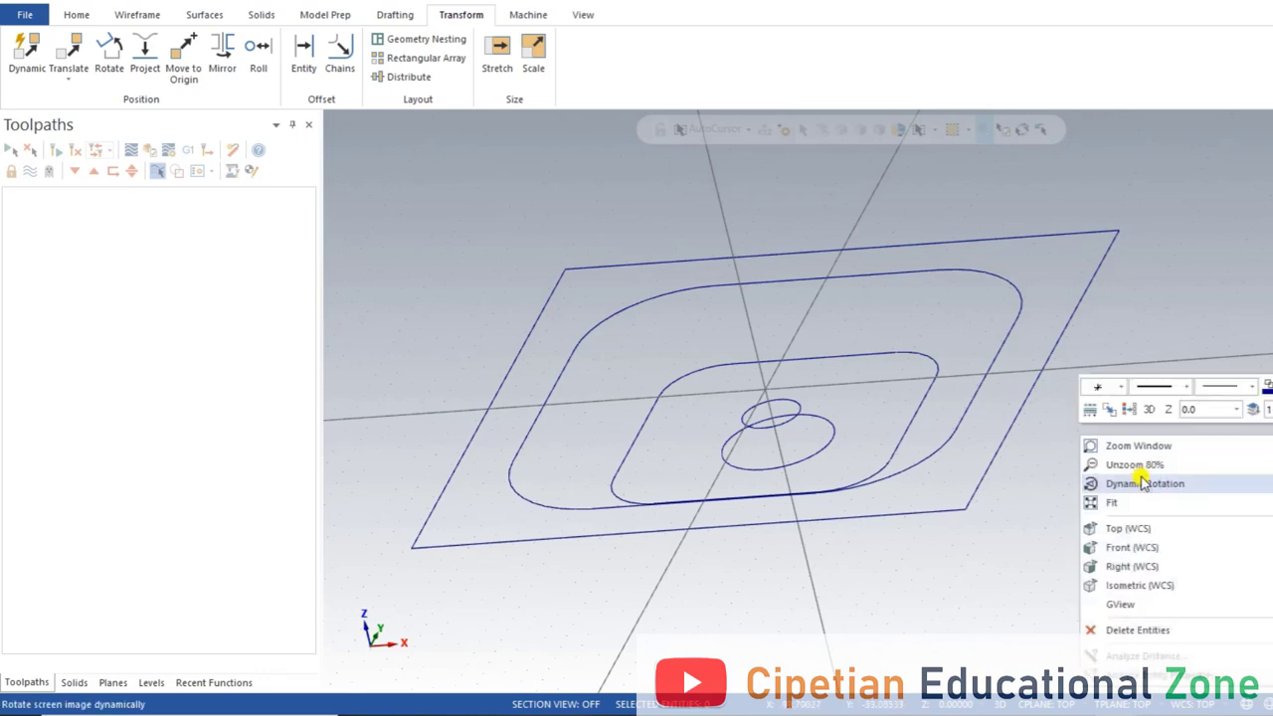
pyautogui.click(1124, 526)
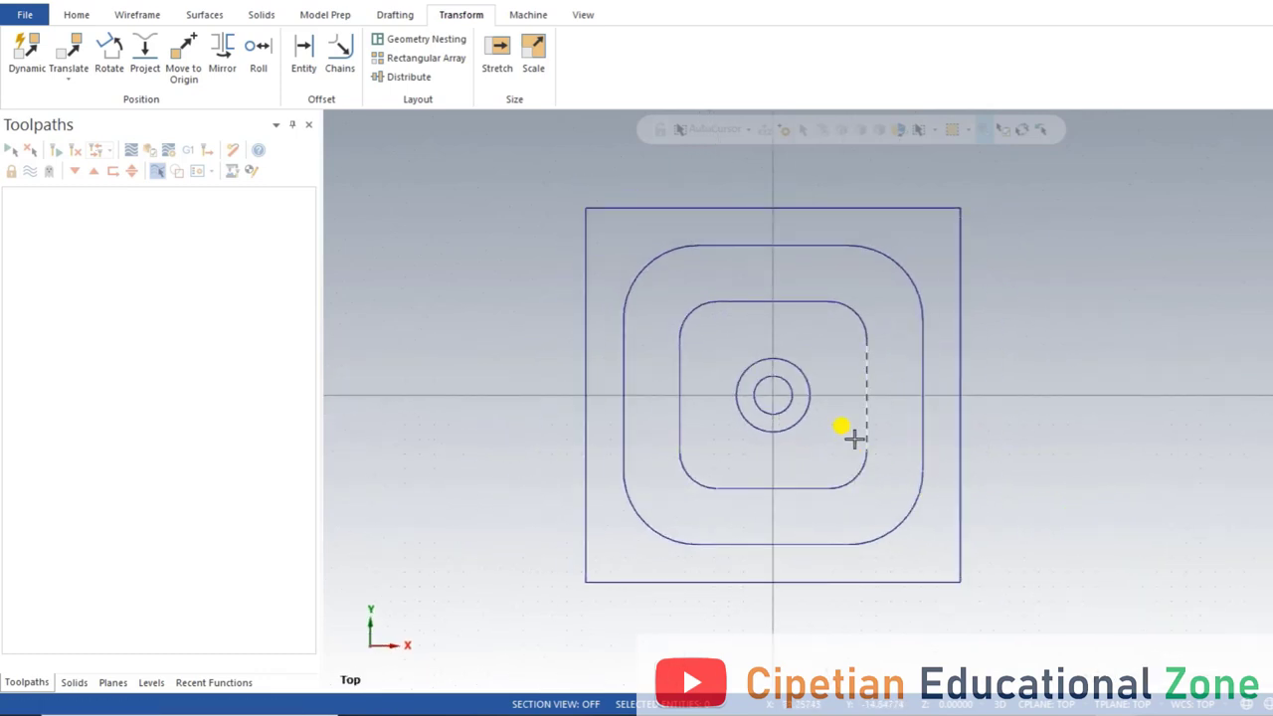
pyautogui.moveTo(853, 439); pyautogui.dragTo(613, 353, button='middle')
pyautogui.moveTo(492, 259); pyautogui.dragTo(504, 268, button='middle')
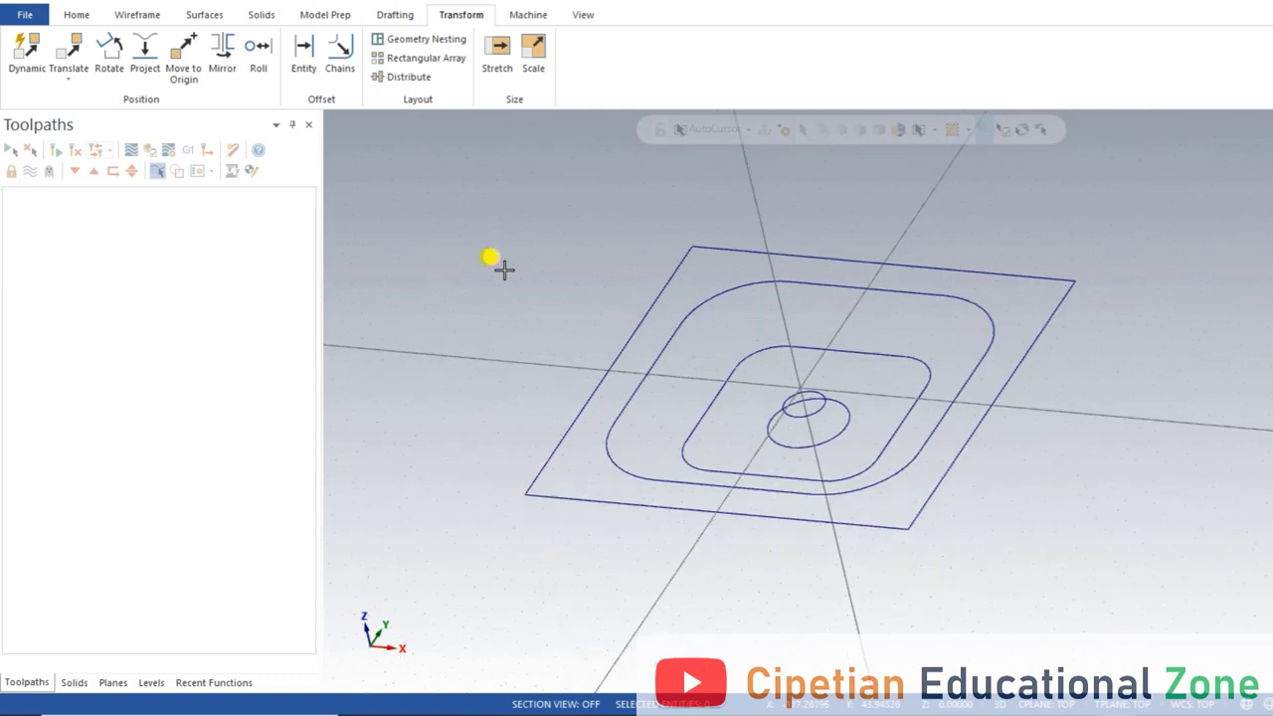
pyautogui.click(262, 15)
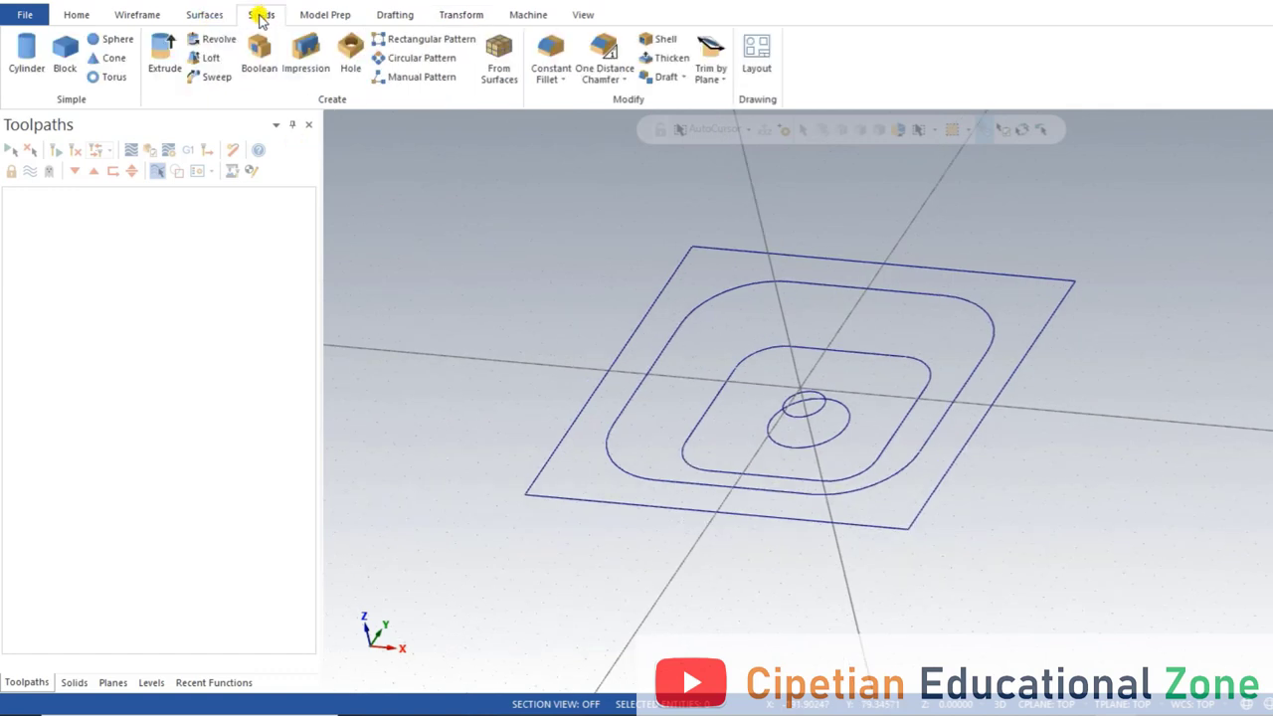
# Extrude the 127 outer square downward 25.0 into a solid block
pyautogui.click(165, 44)
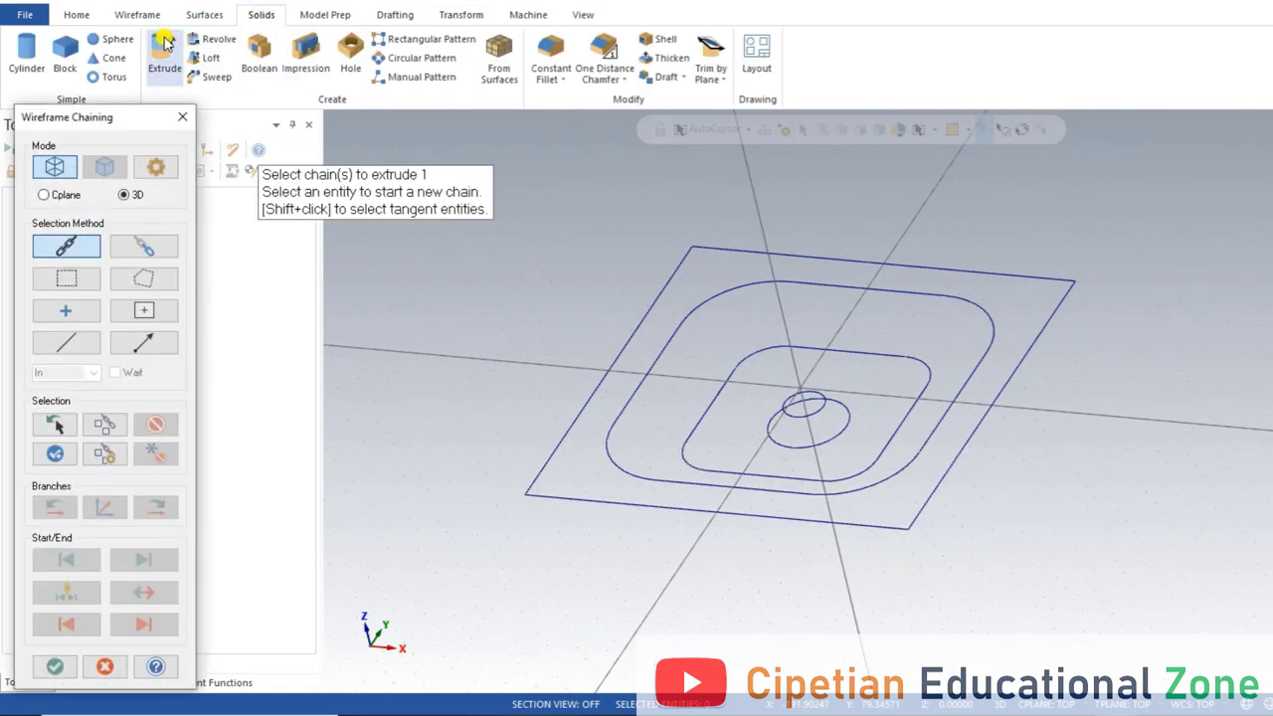
pyautogui.click(594, 377)
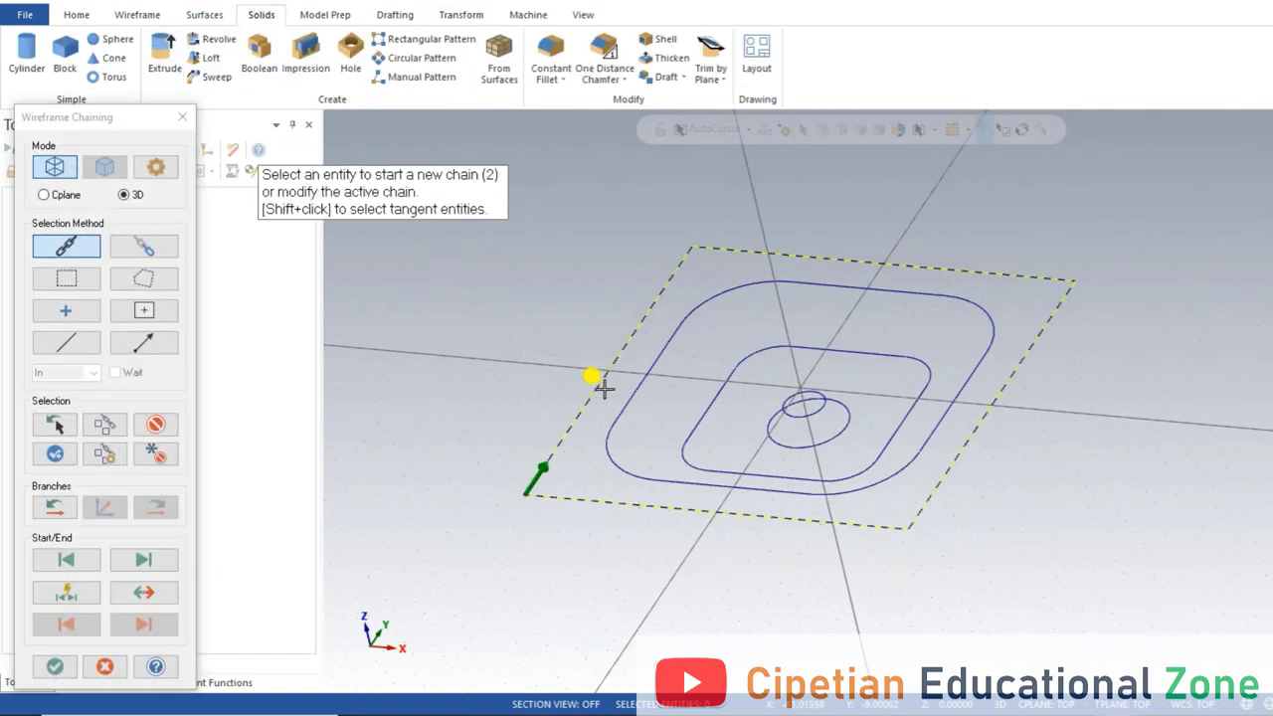
pyautogui.click(54, 666)
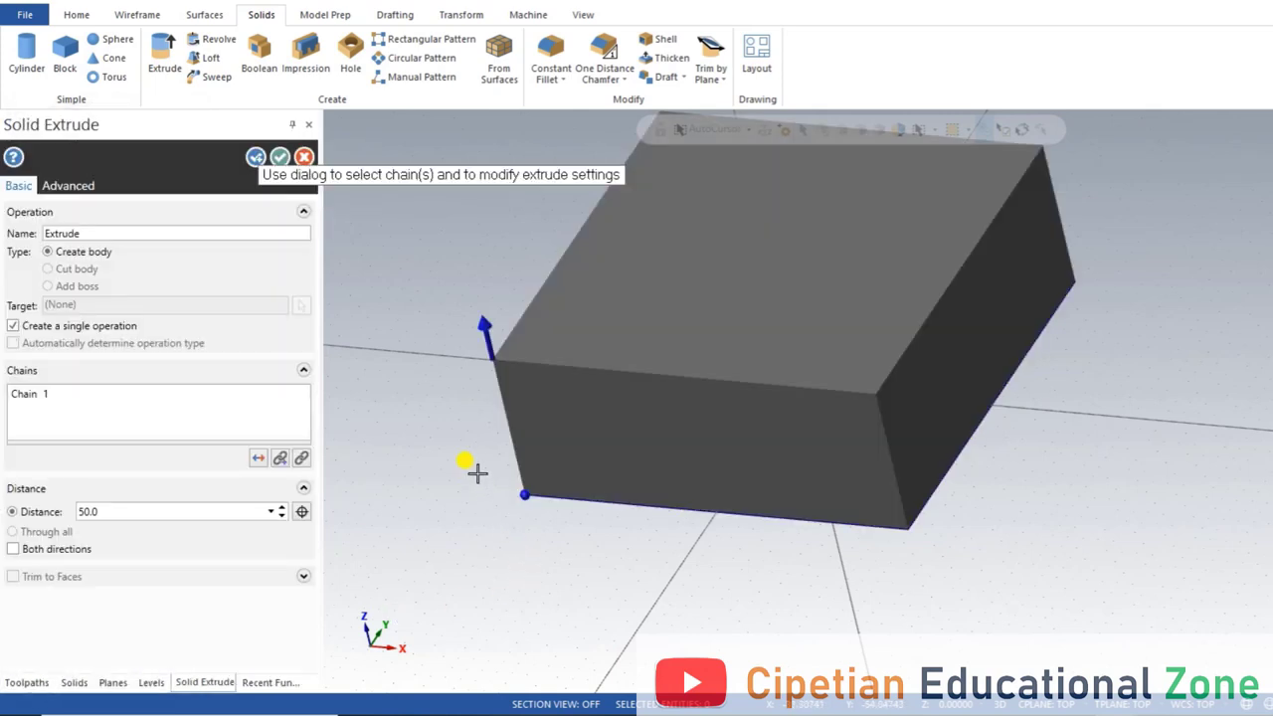
pyautogui.click(257, 458)
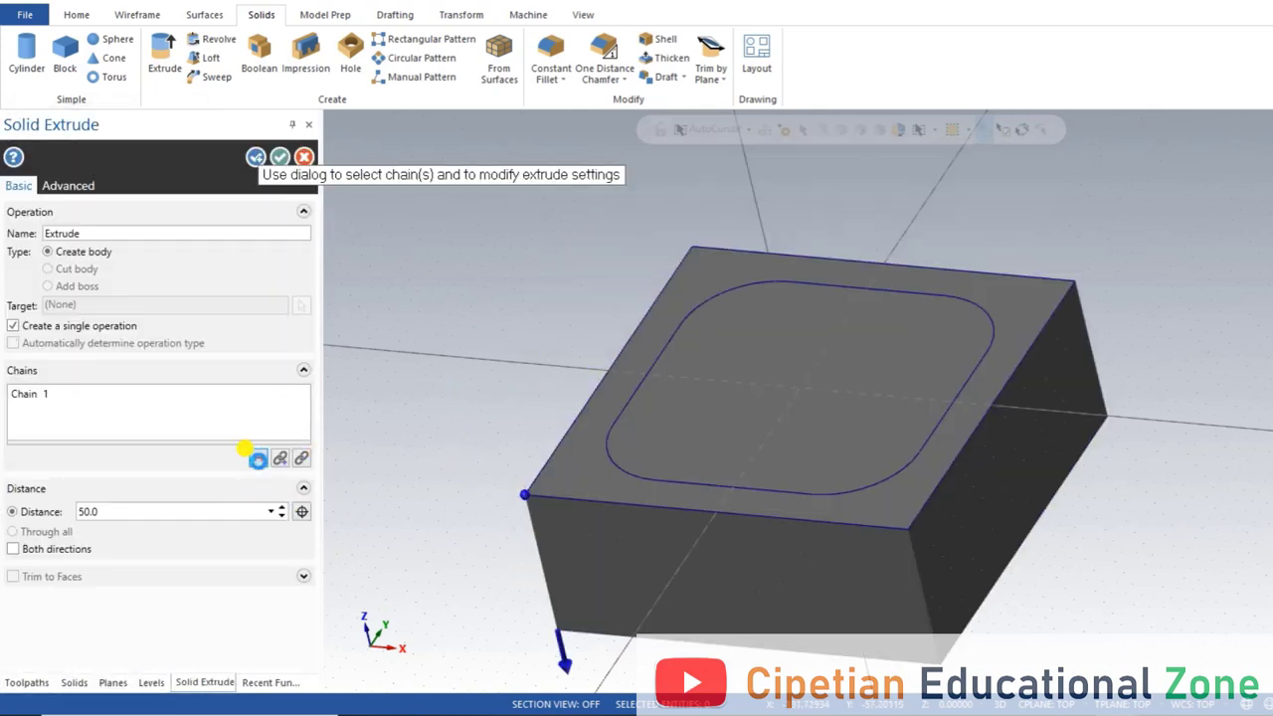
pyautogui.doubleClick(117, 512)
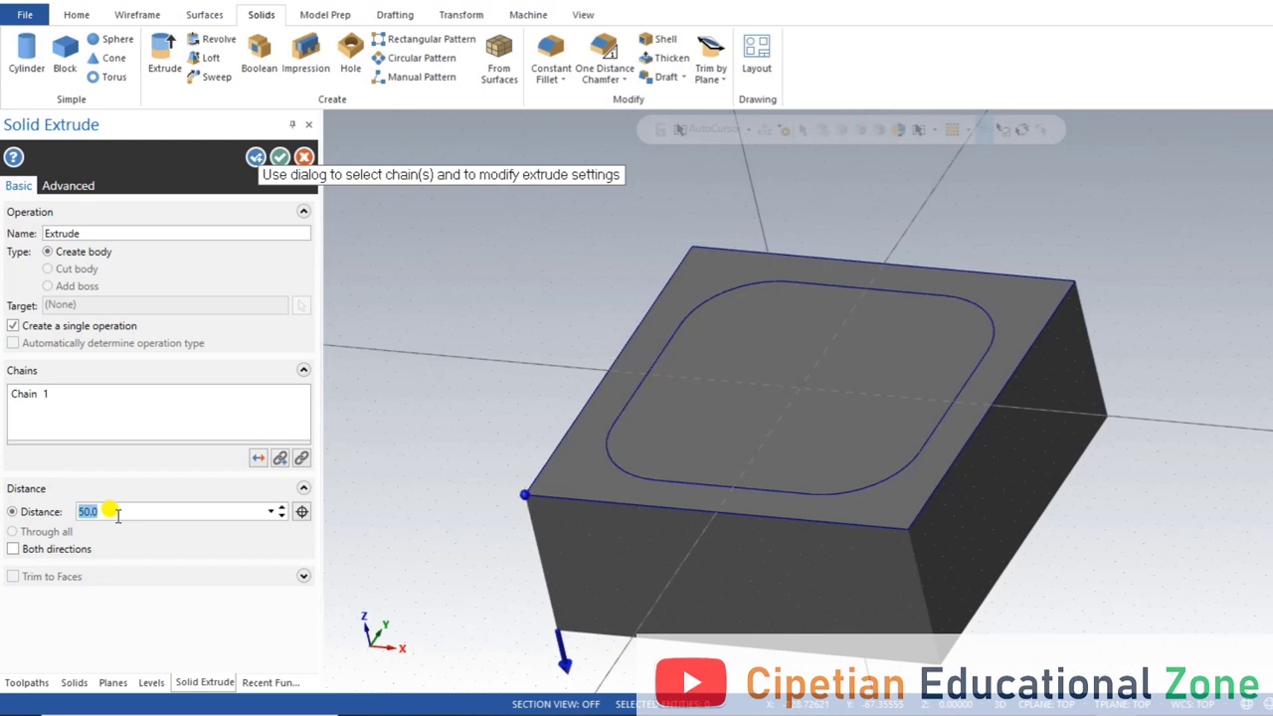
pyautogui.write('25.0')
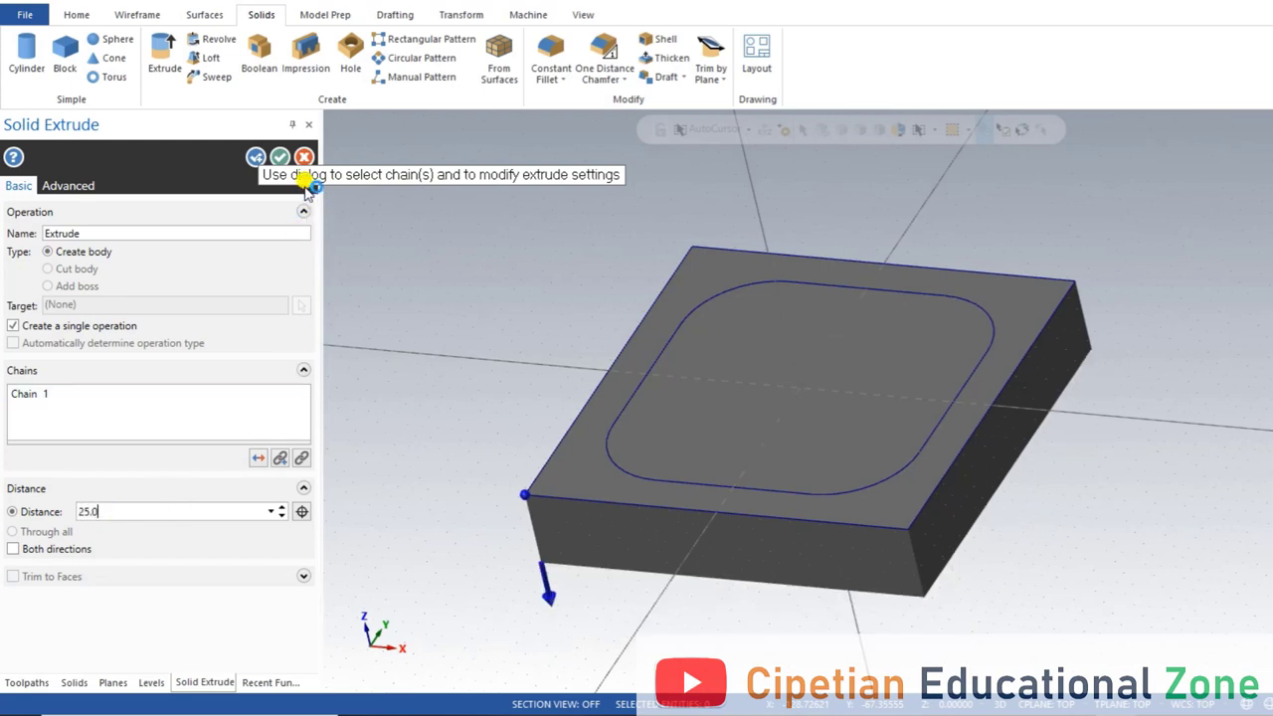
pyautogui.click(255, 156)
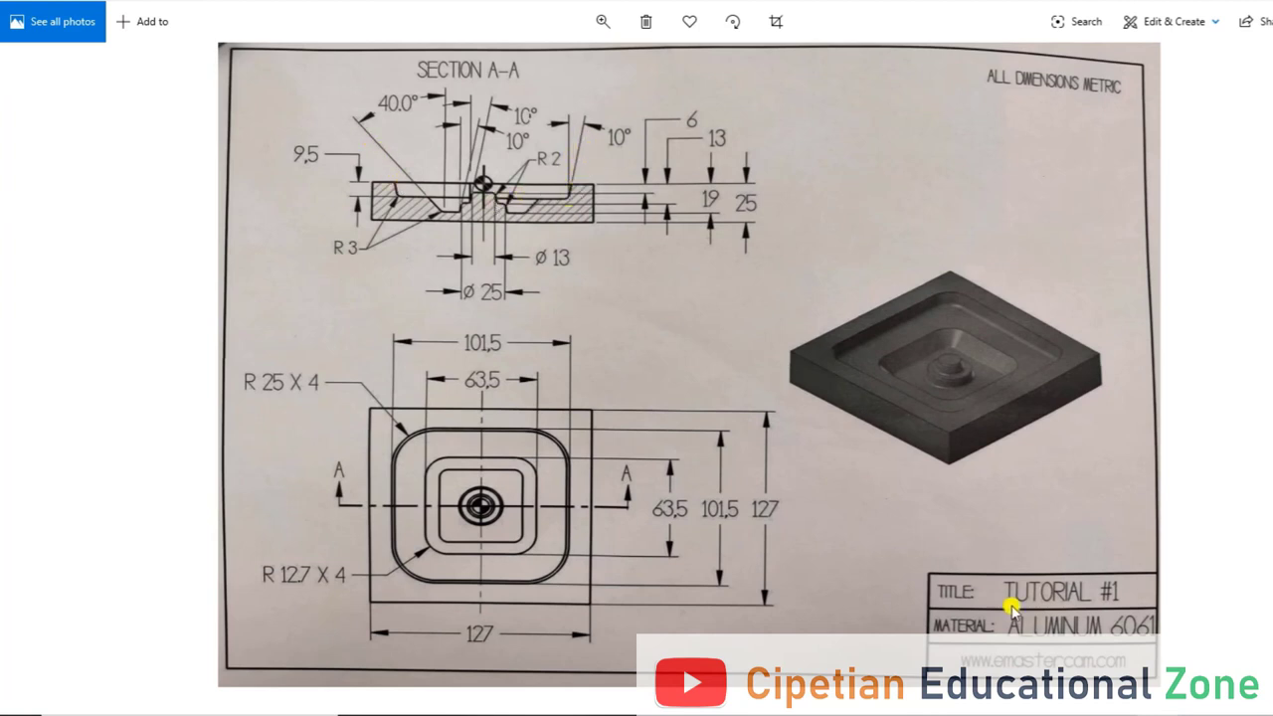
pyautogui.moveTo(1101, 708)
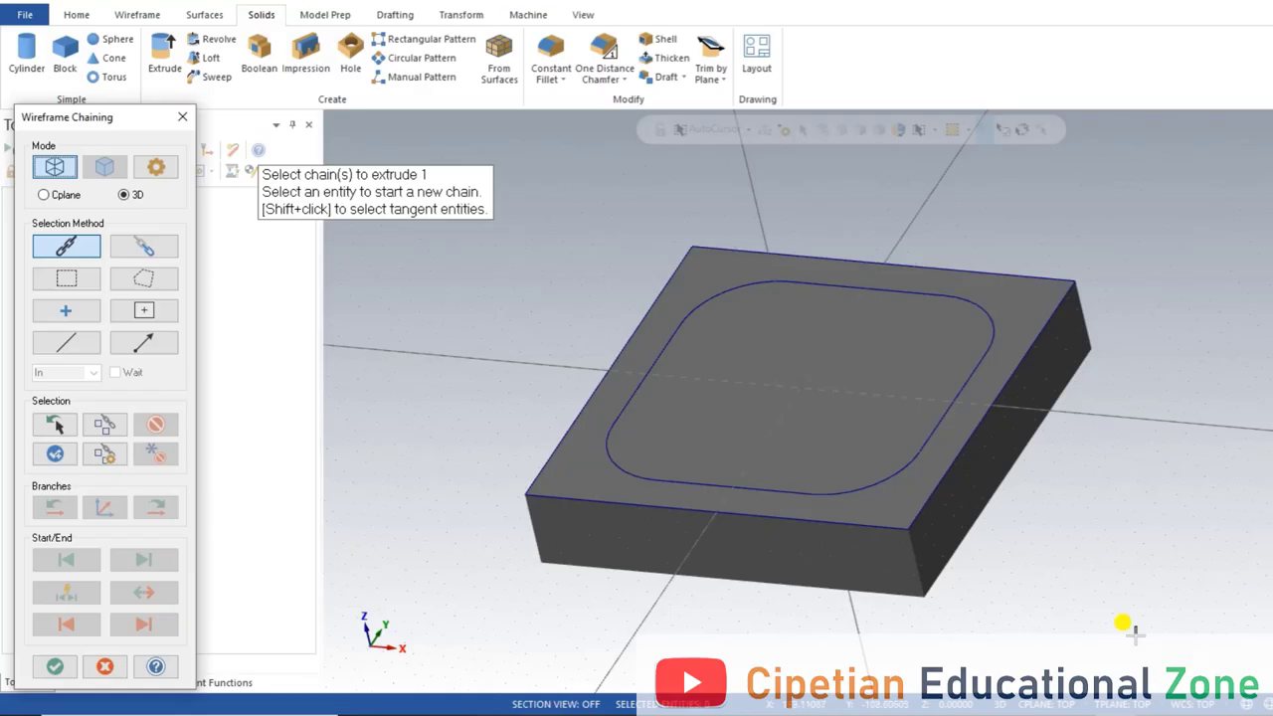
# Chain the large rounded square and extrude it as a body cut 9.5 deep
pyautogui.click(1124, 622)
pyautogui.click(625, 371)
pyautogui.click(55, 665)
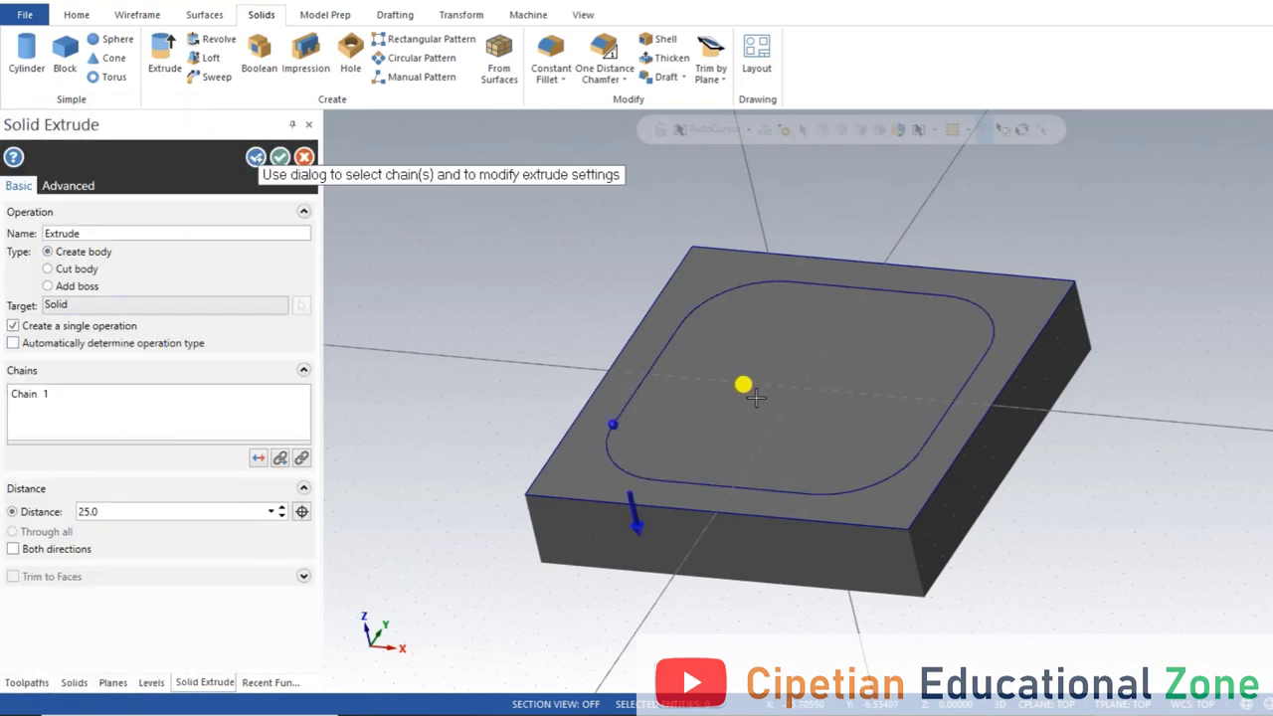
pyautogui.click(48, 268)
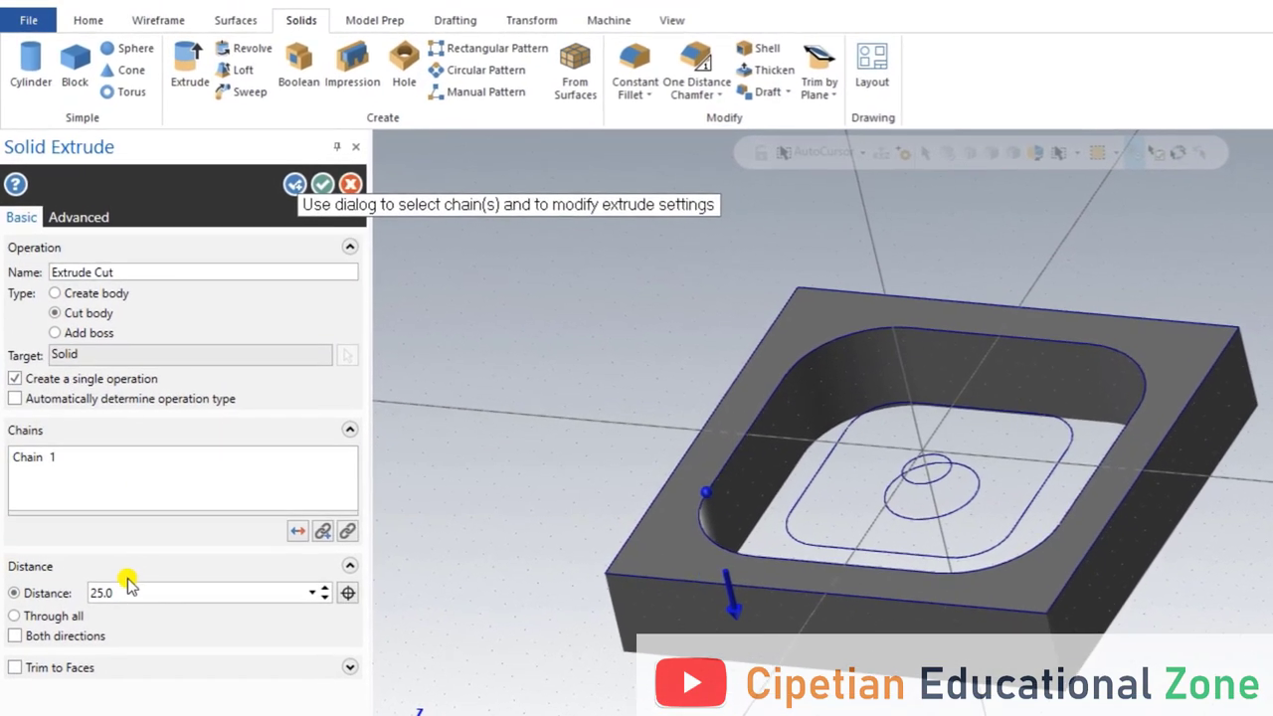
pyautogui.doubleClick(116, 507)
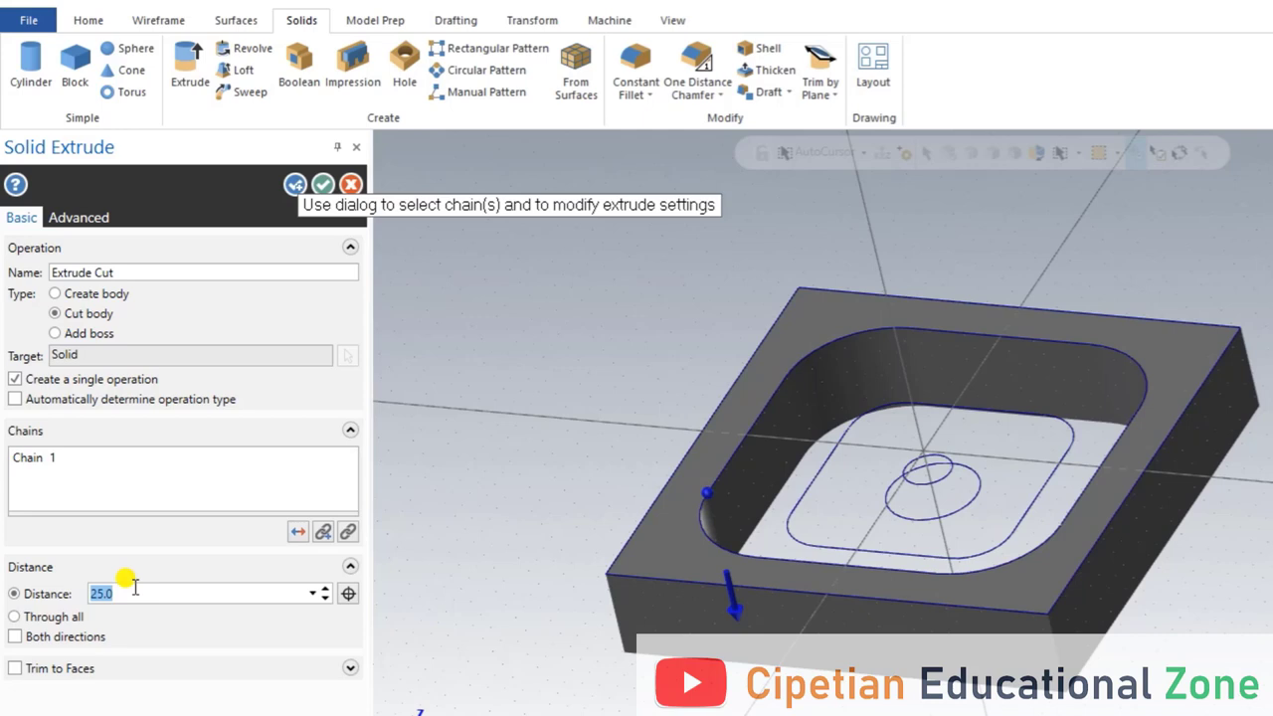
pyautogui.write('9.5')
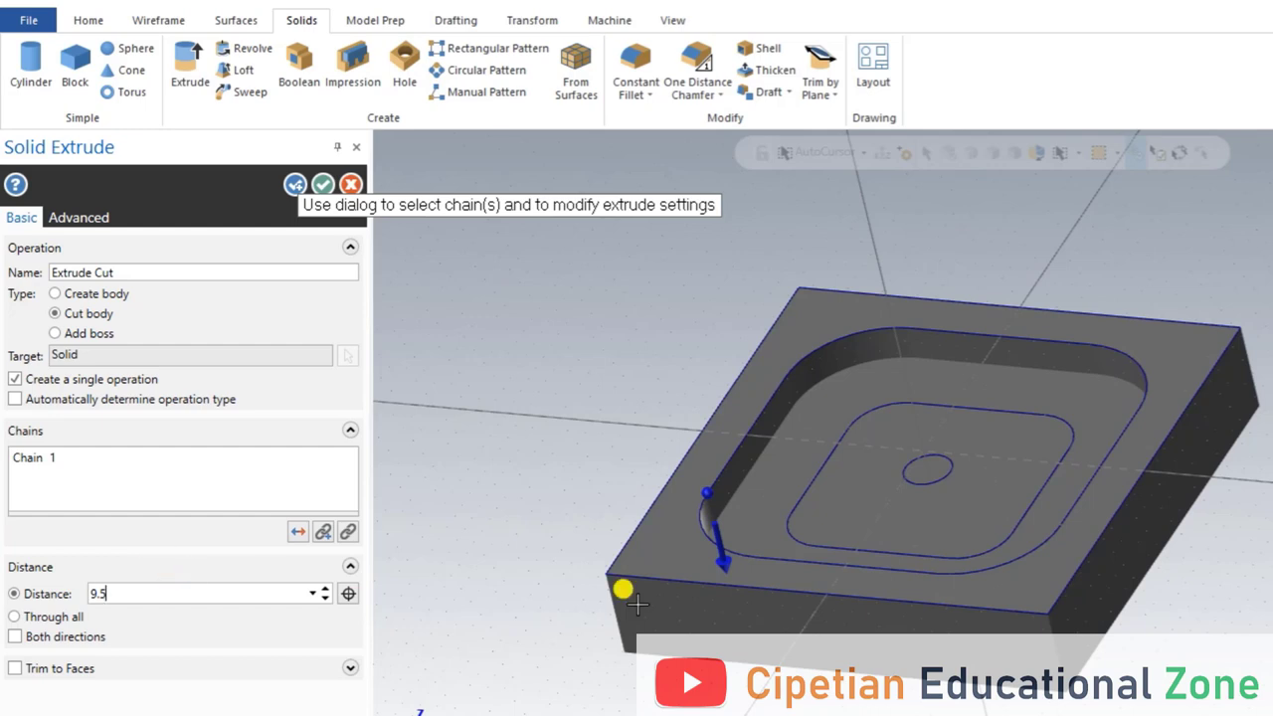
# Add a 10.0° draft to the rounded-square pocket walls
pyautogui.click(84, 218)
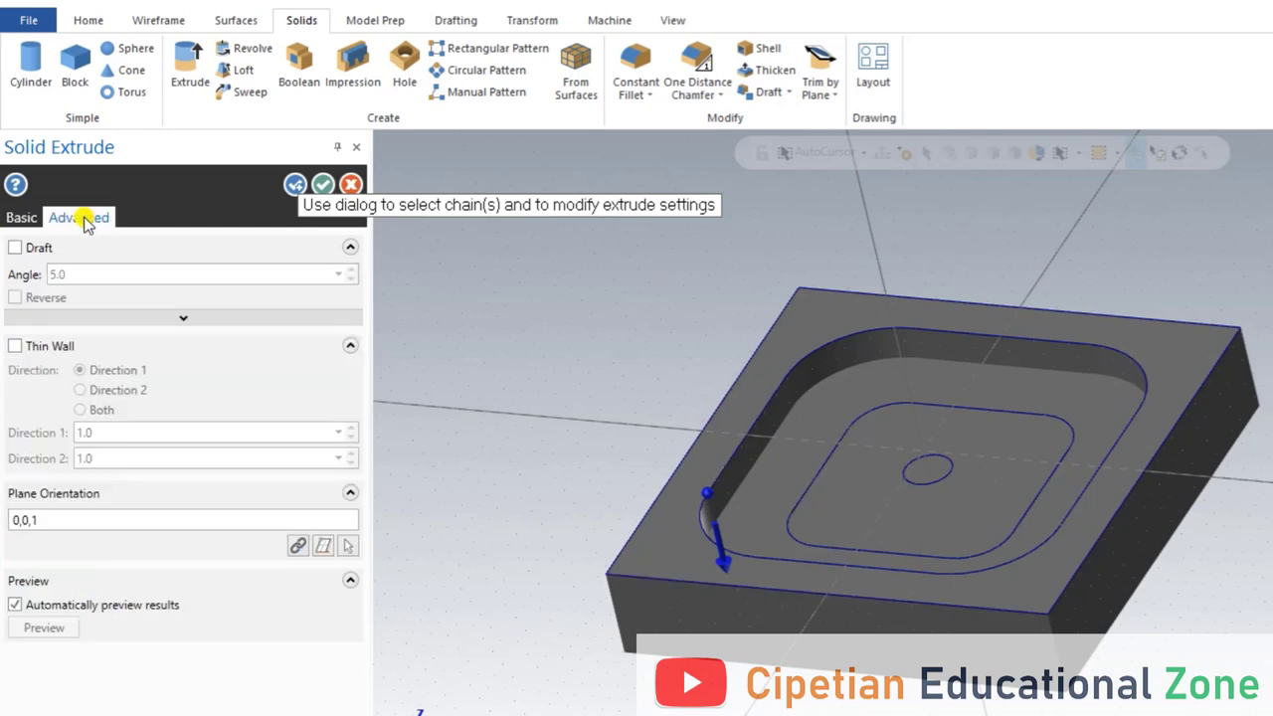
pyautogui.click(14, 247)
pyautogui.moveTo(92, 276); pyautogui.dragTo(3, 283)
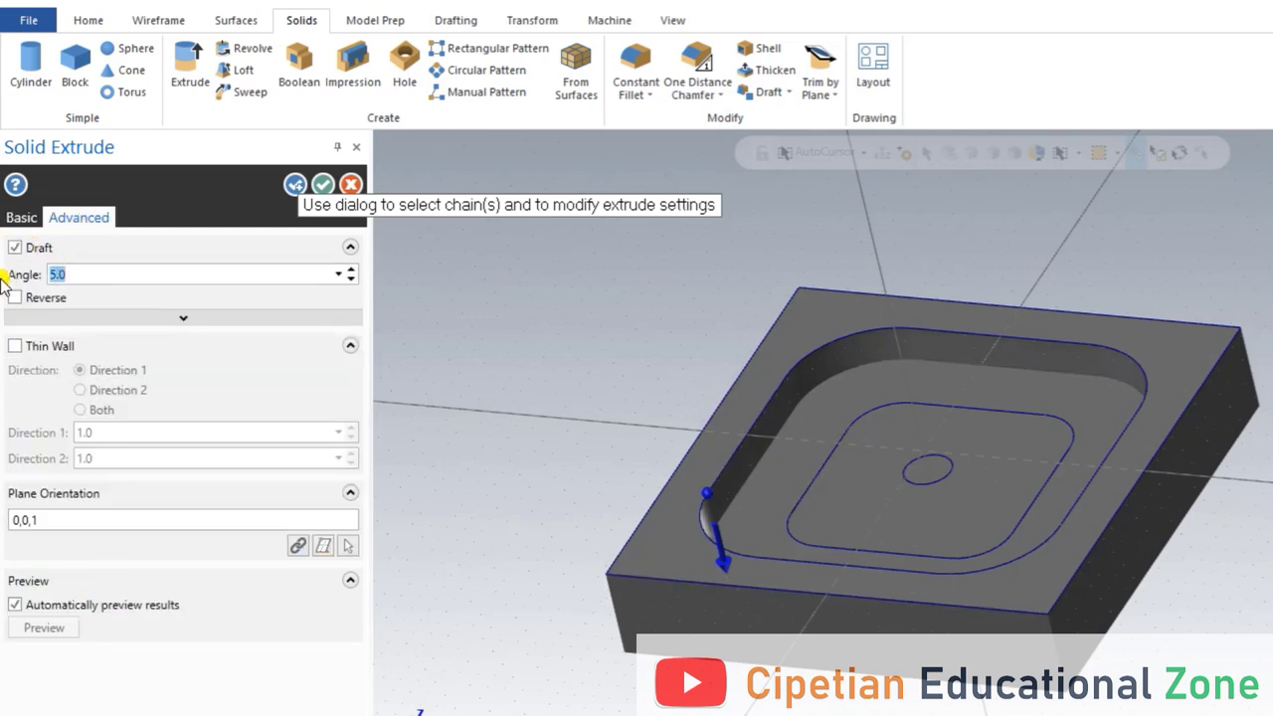
pyautogui.write('10.0')
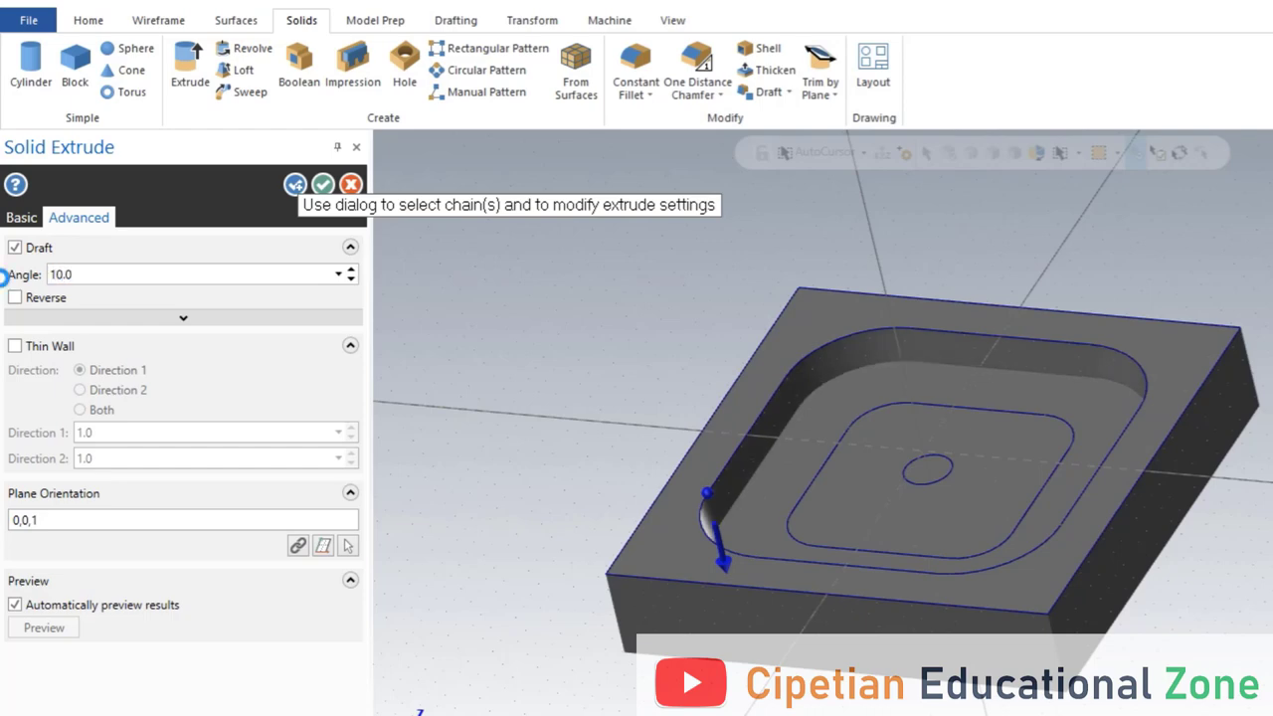
pyautogui.moveTo(690, 443); pyautogui.dragTo(517, 338, button='middle')
# Replace the extrusion profile with the inner rounded-square contour
pyautogui.click(294, 185)
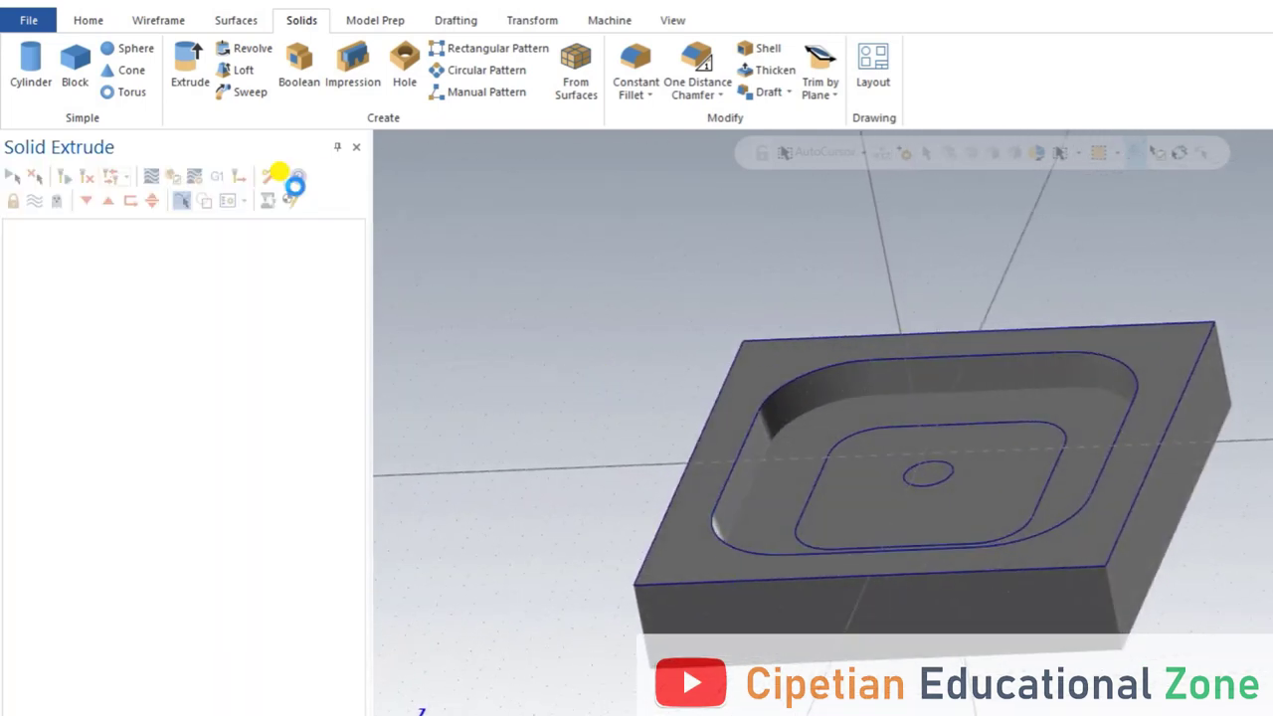
pyautogui.moveTo(656, 352); pyautogui.dragTo(714, 402, button='middle')
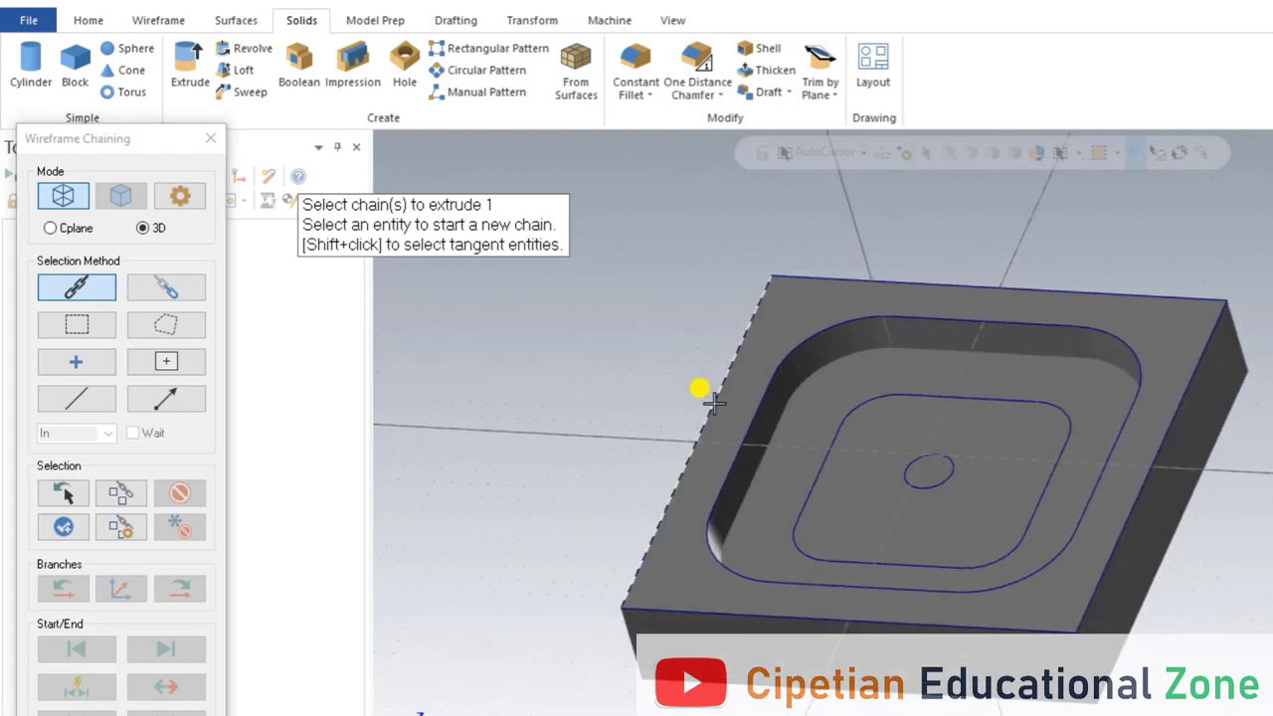
pyautogui.scroll(2, 844, 468)
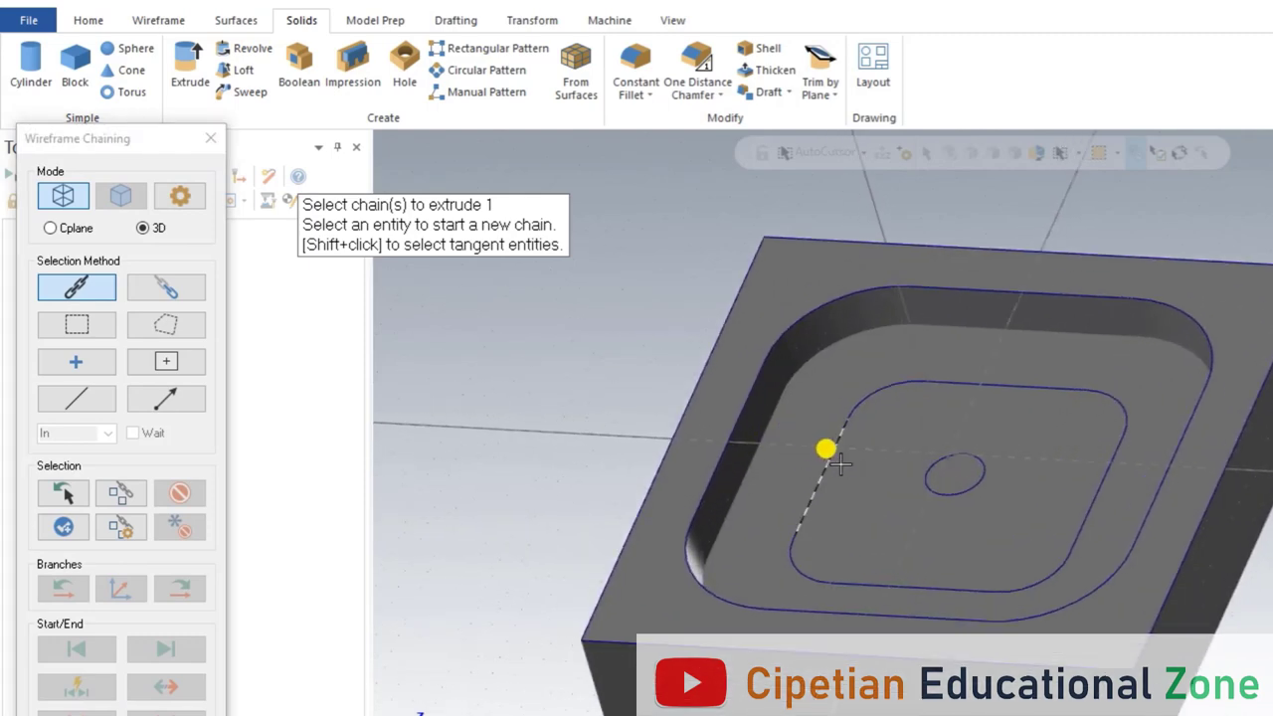
pyautogui.click(818, 460)
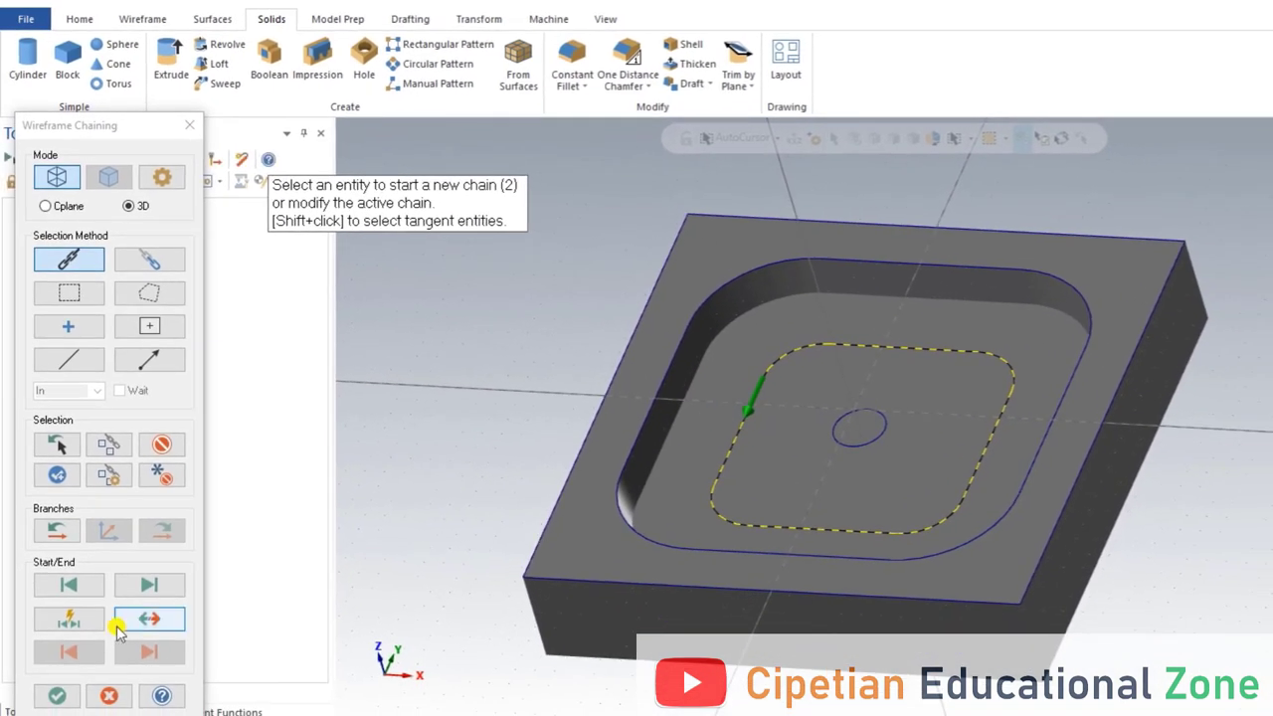
pyautogui.click(58, 707)
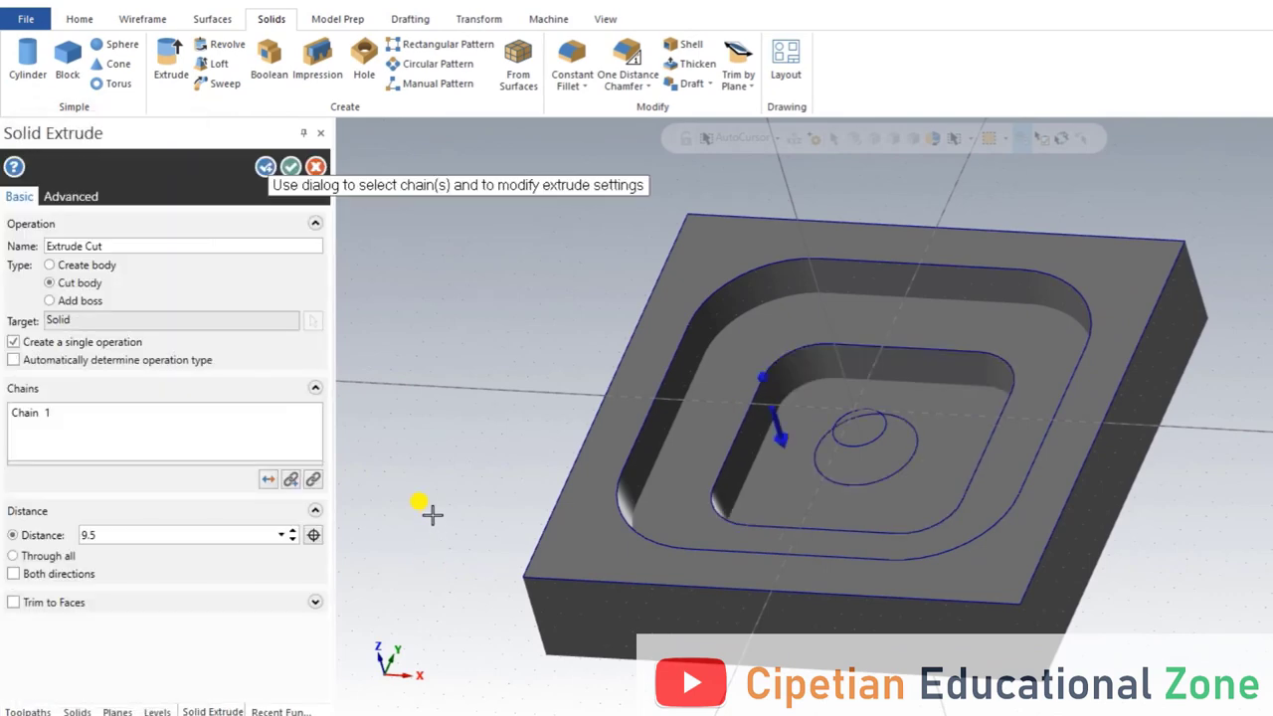
pyautogui.moveTo(417, 516)
pyautogui.mouseDown(button='middle')
pyautogui.moveTo(431, 480)
pyautogui.moveTo(469, 454)
pyautogui.moveTo(441, 467)
pyautogui.moveTo(437, 503)
pyautogui.mouseUp(button='middle')
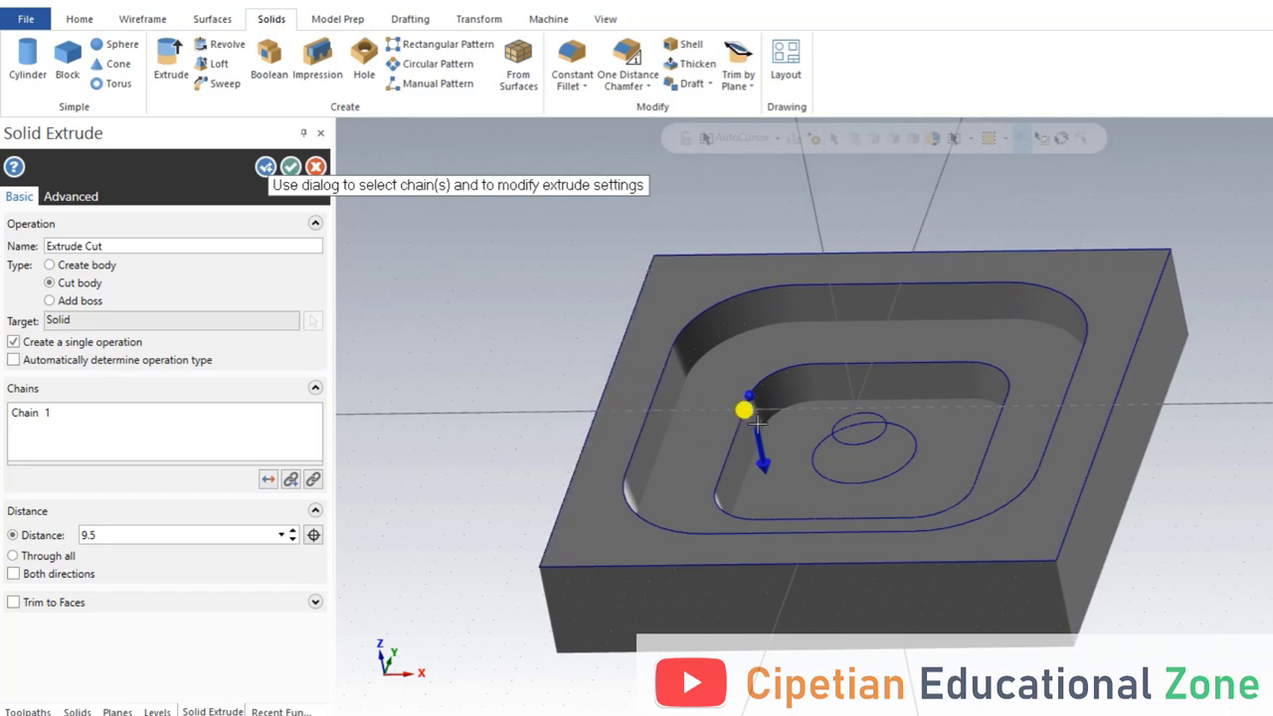
pyautogui.moveTo(757, 422); pyautogui.dragTo(727, 484)
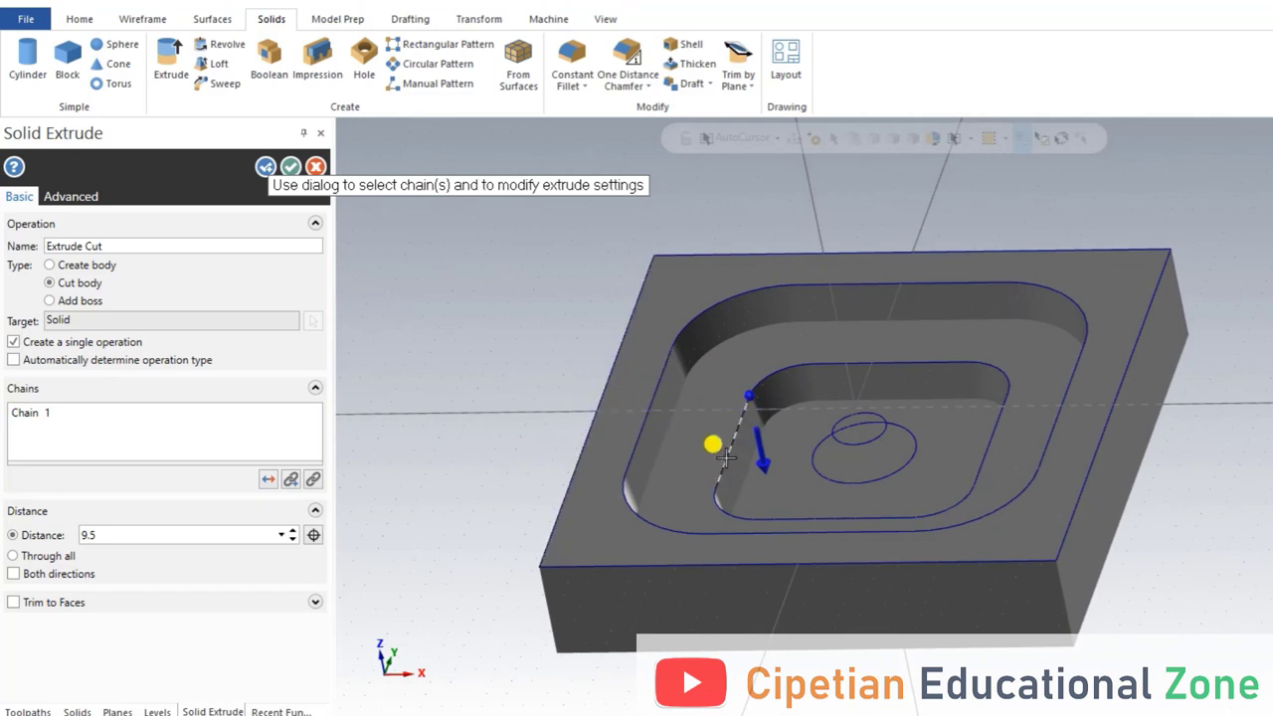
# Keep the 9.5 cut depth, set a 40.0° draft, and apply the inner pocket
pyautogui.click(159, 535)
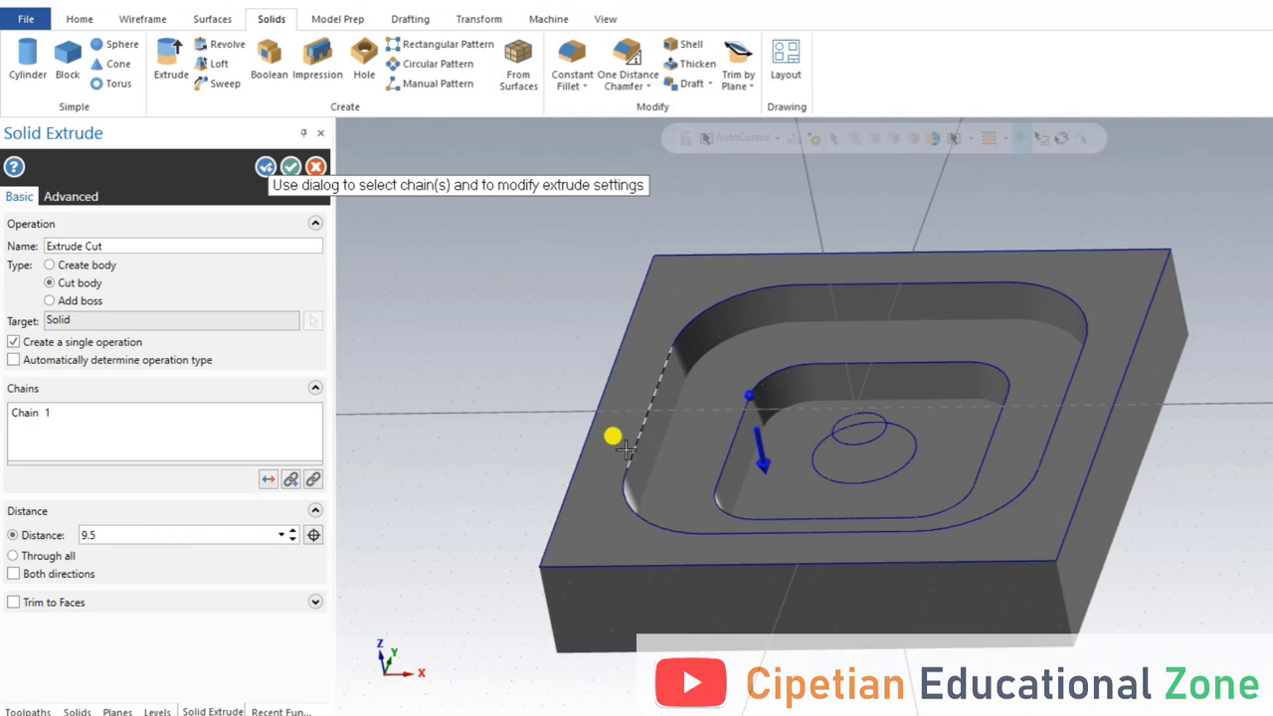
pyautogui.click(70, 196)
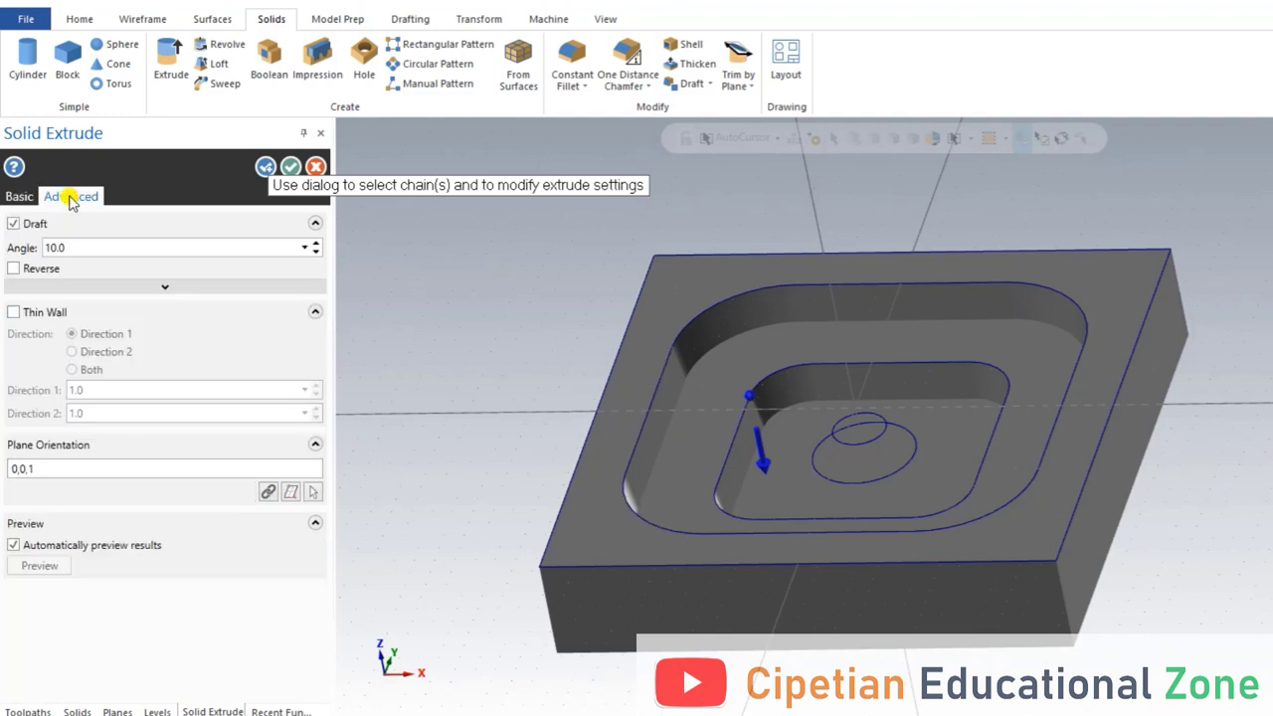
pyautogui.doubleClick(68, 247)
pyautogui.click(70, 463)
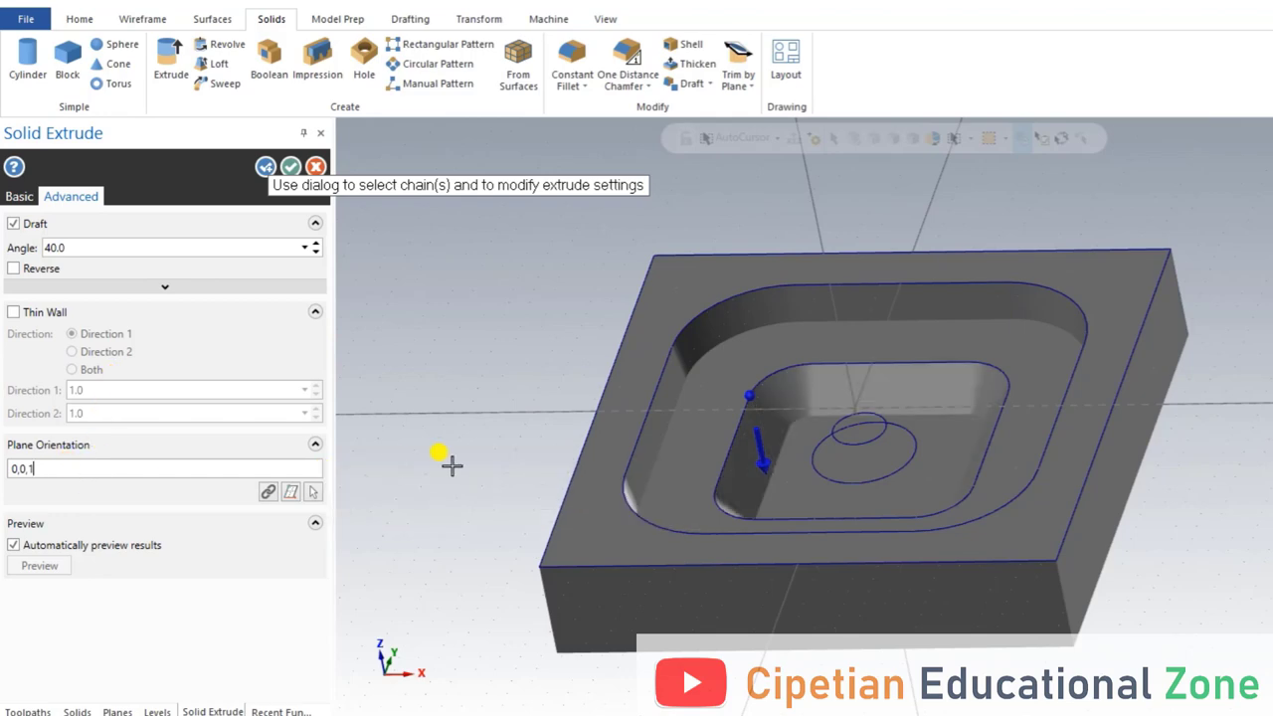
pyautogui.moveTo(452, 465); pyautogui.dragTo(387, 412, button='middle')
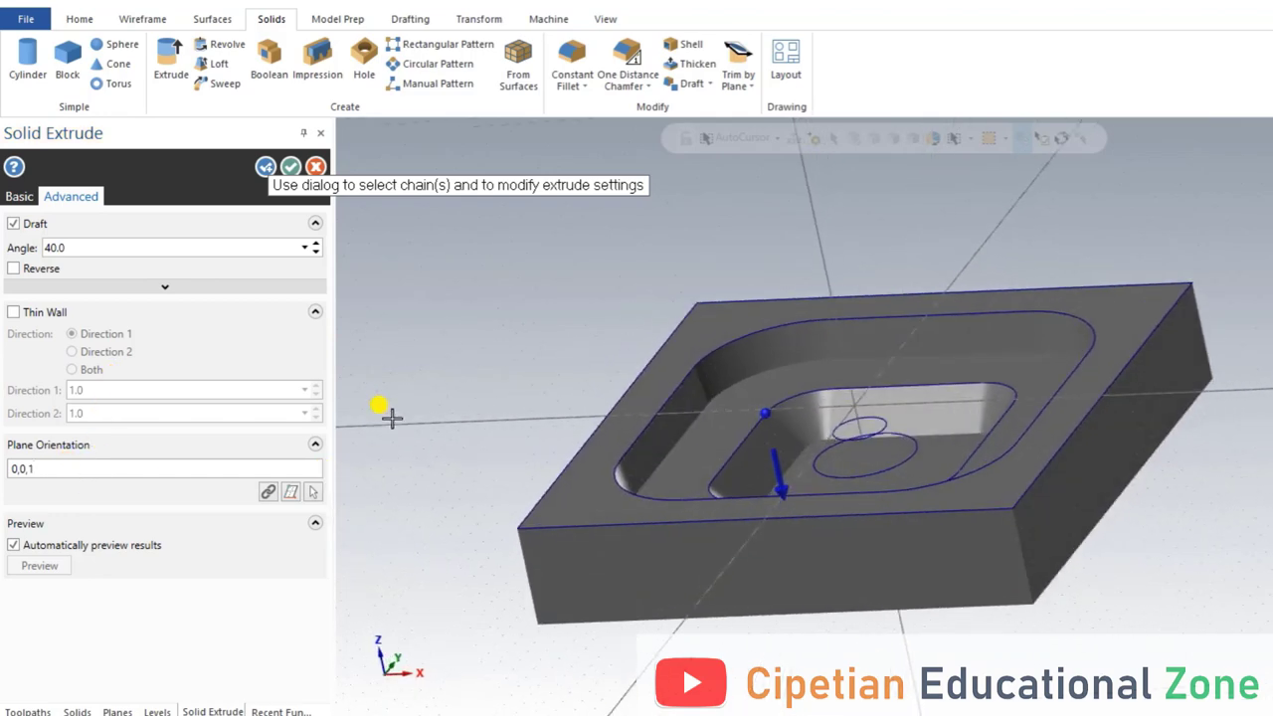
pyautogui.click(267, 166)
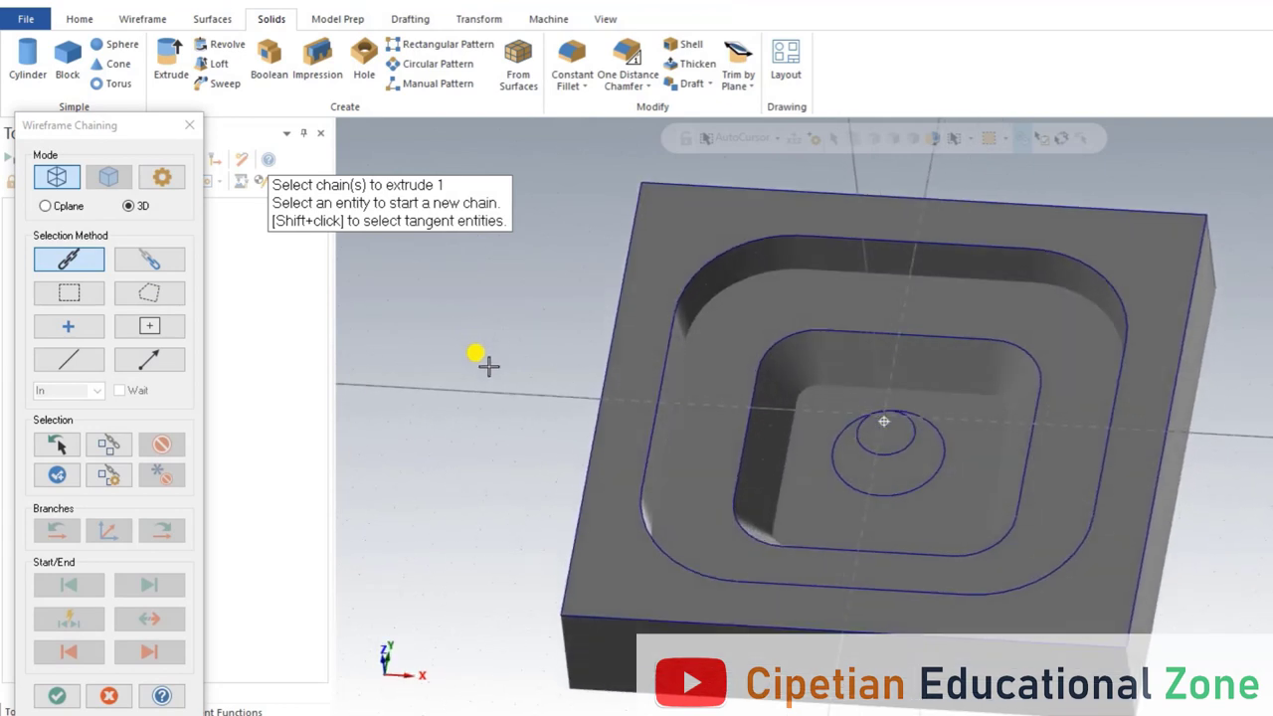
# Chain the larger 25.0 central circle as the new extrusion's profile
pyautogui.click(870, 477)
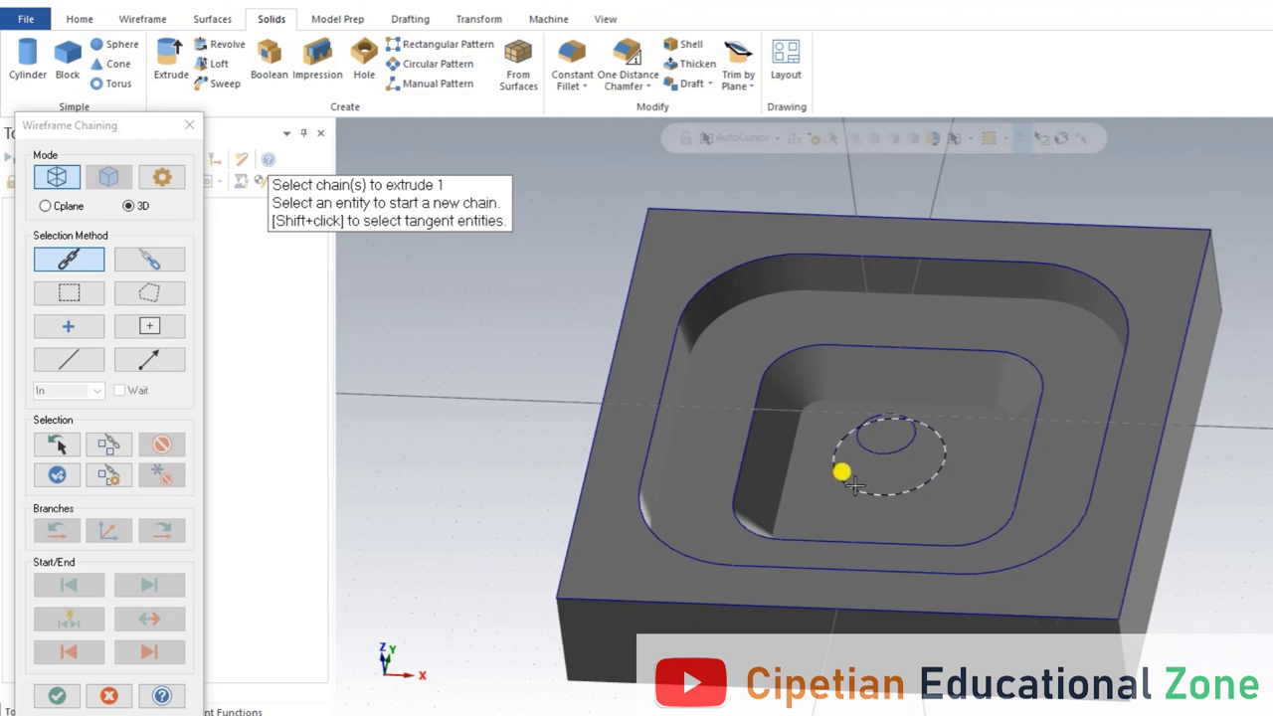
pyautogui.click(853, 485)
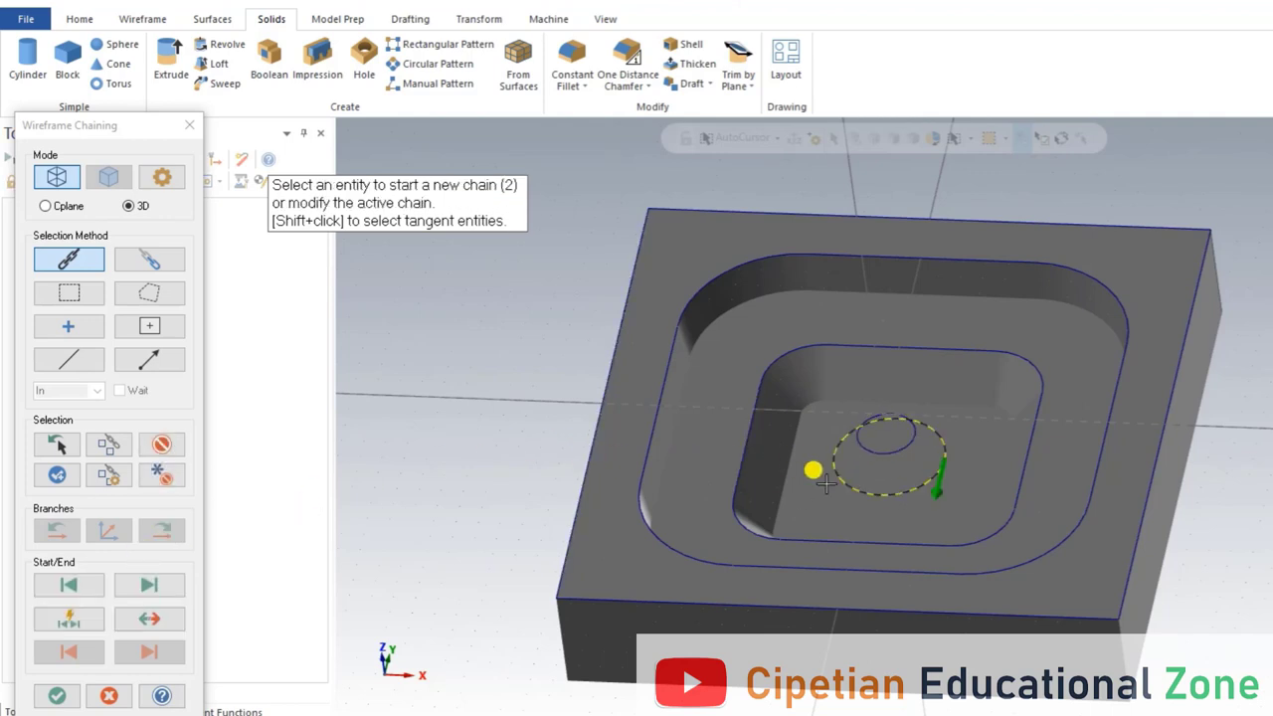
pyautogui.click(56, 695)
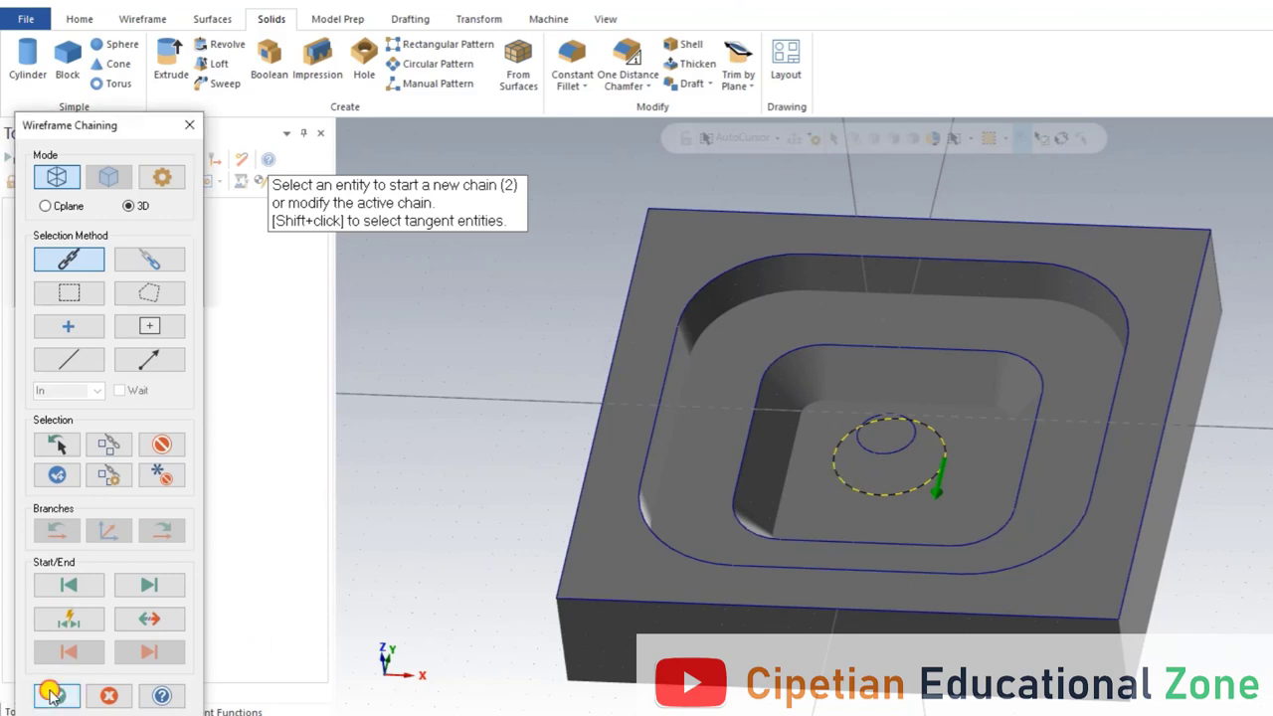
pyautogui.moveTo(392, 400); pyautogui.dragTo(387, 370, button='middle')
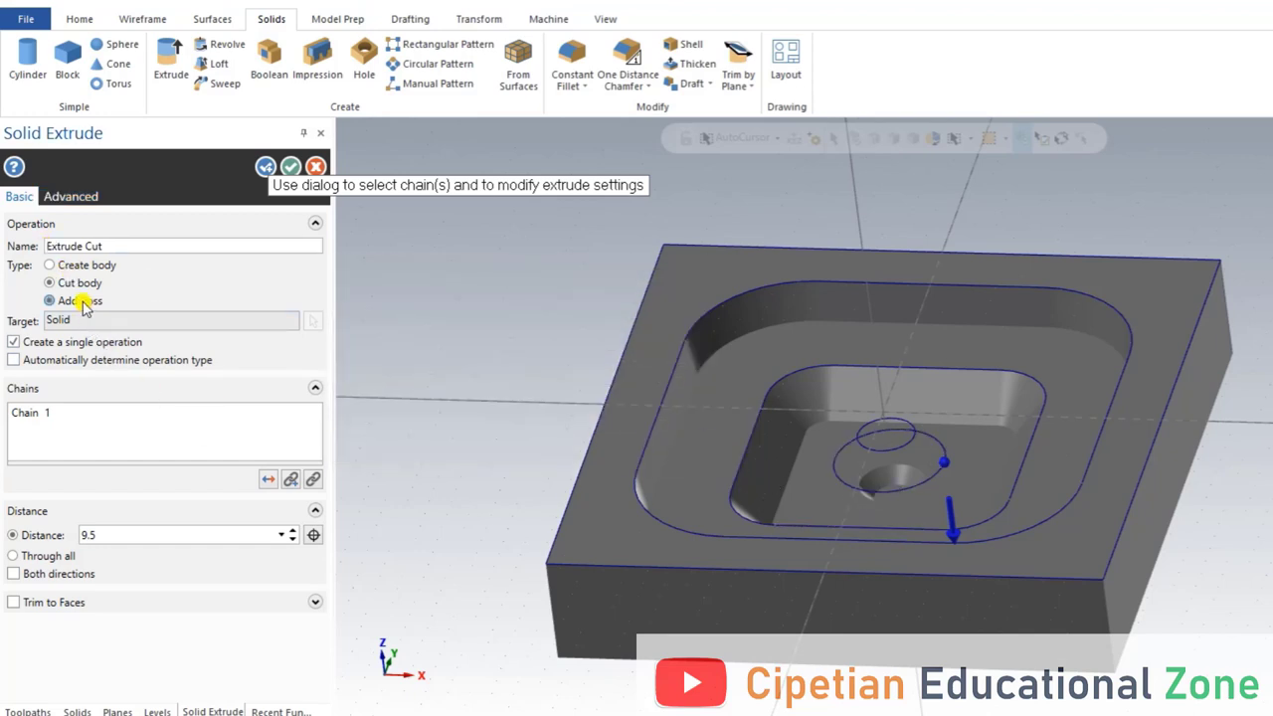
# Make the central circle extrusion an added boss with a reversed 10.0° draft, and apply it
pyautogui.click(85, 302)
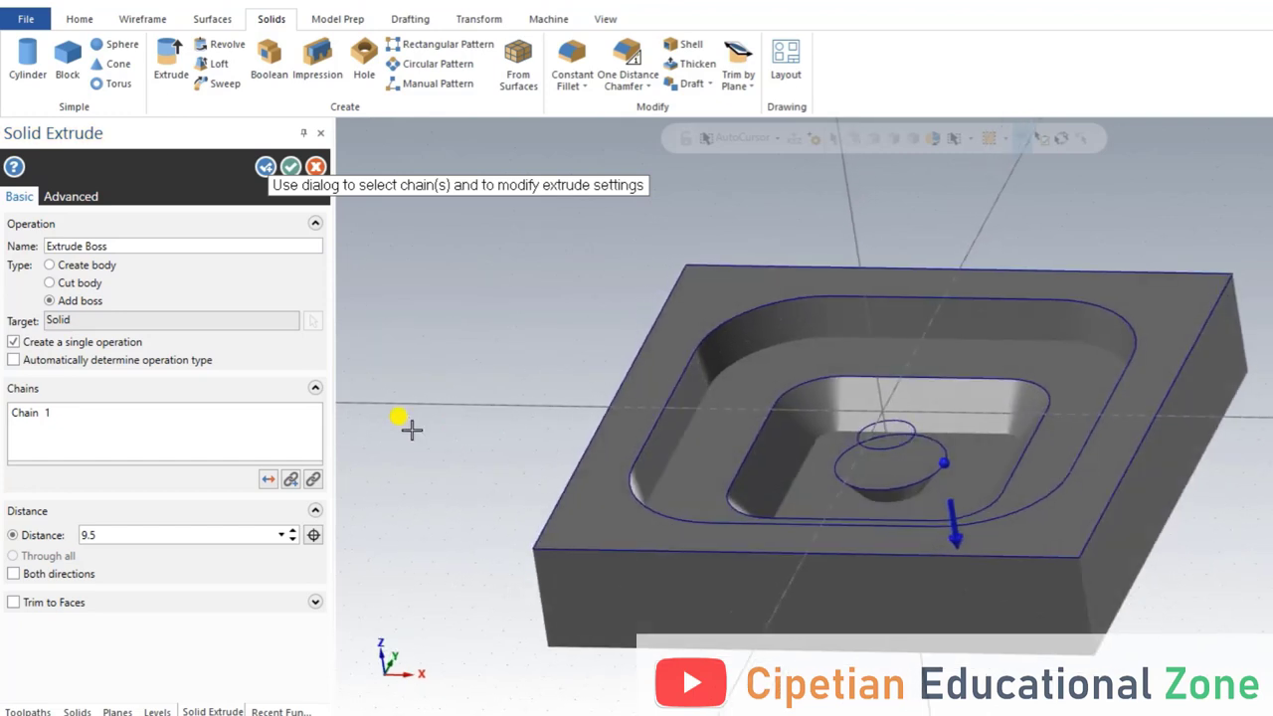
pyautogui.click(72, 197)
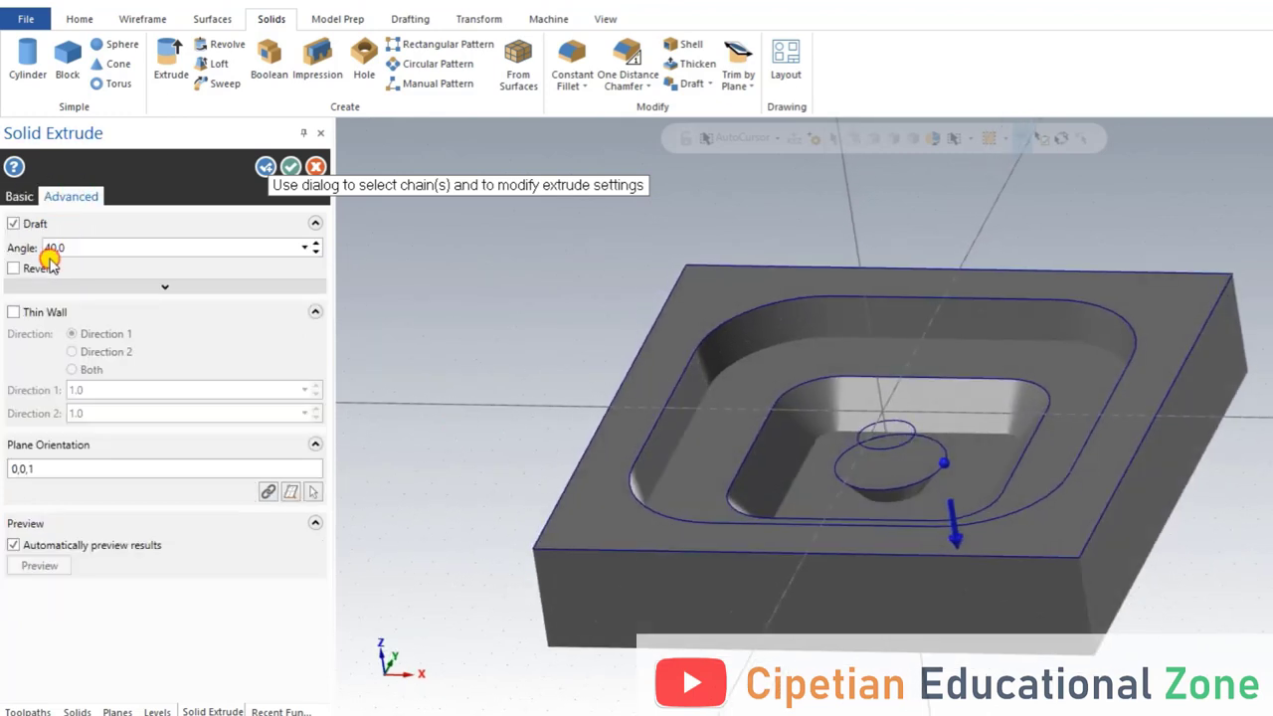
pyautogui.moveTo(61, 248); pyautogui.dragTo(3, 257)
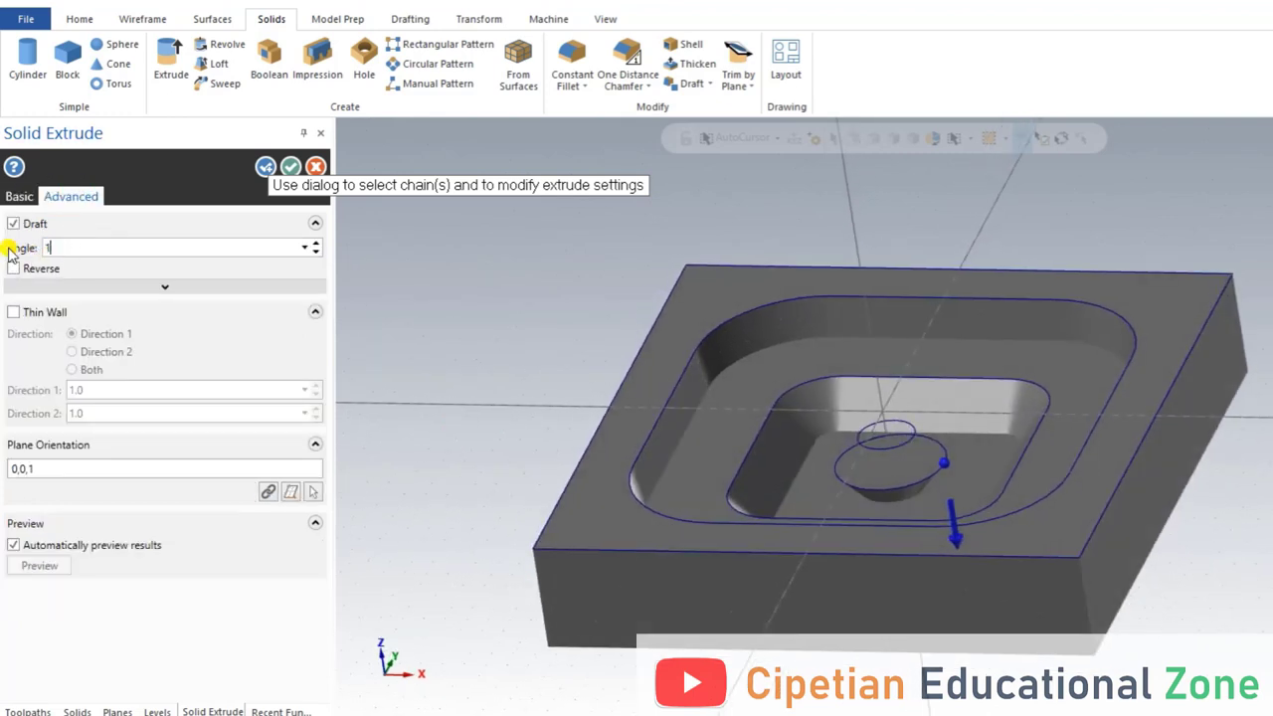
pyautogui.write('10.0')
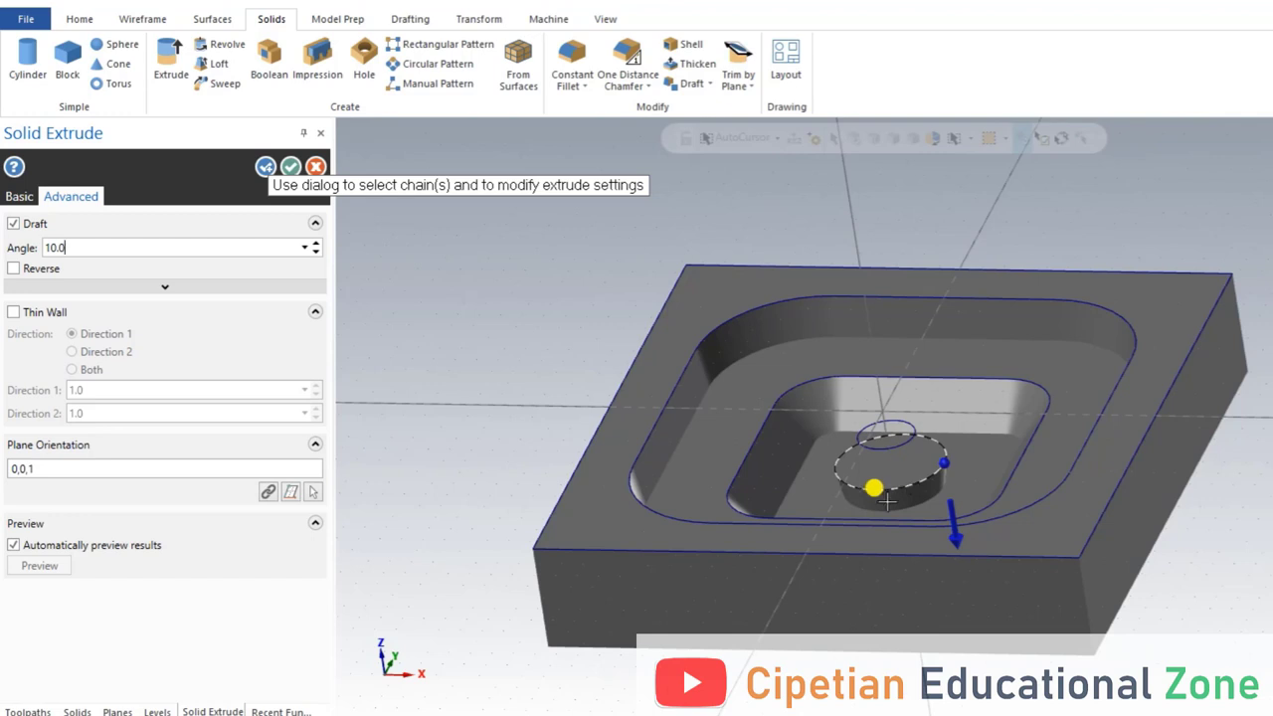
pyautogui.click(33, 275)
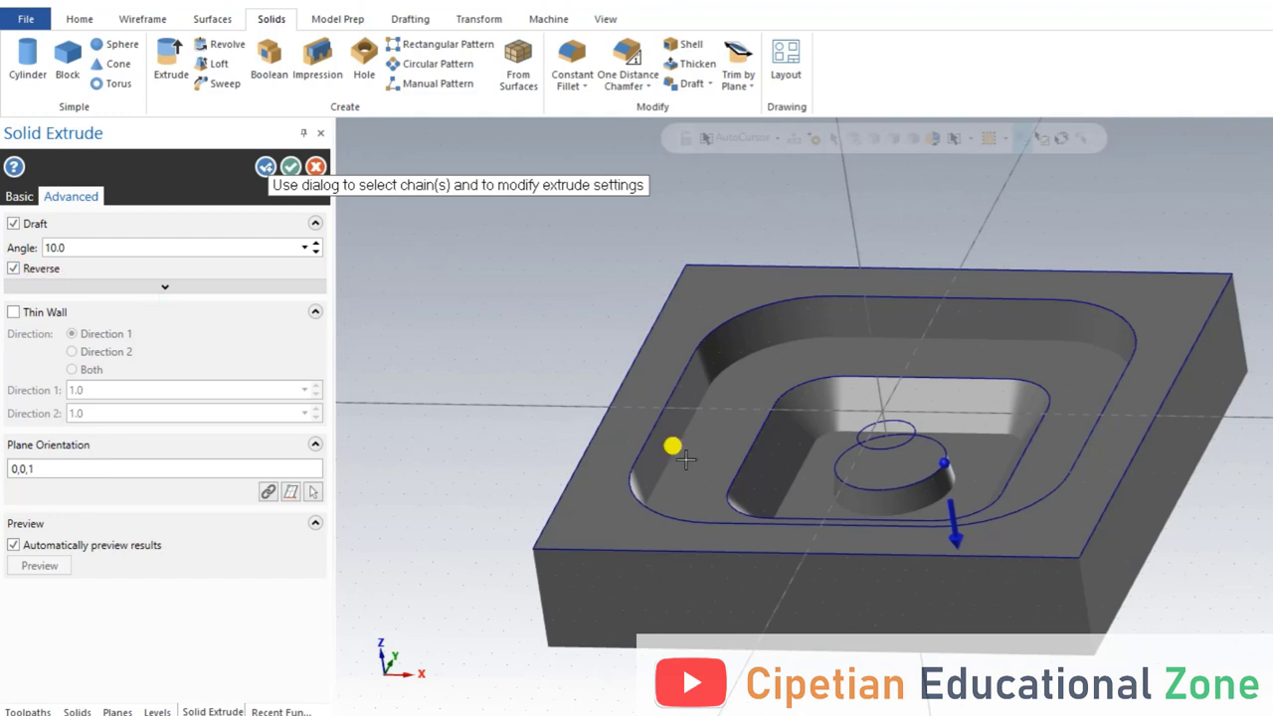
pyautogui.scroll(2, 1245, 477)
pyautogui.scroll(5, 875, 501)
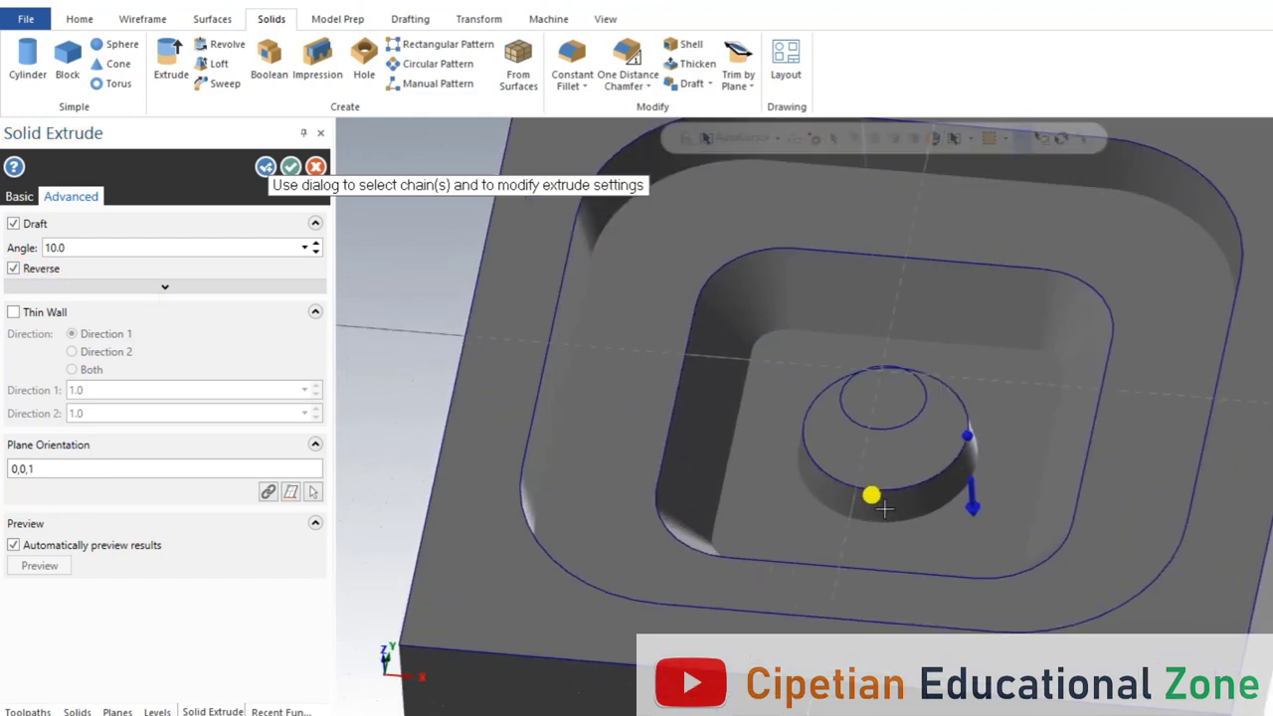
pyautogui.scroll(-5, 902, 499)
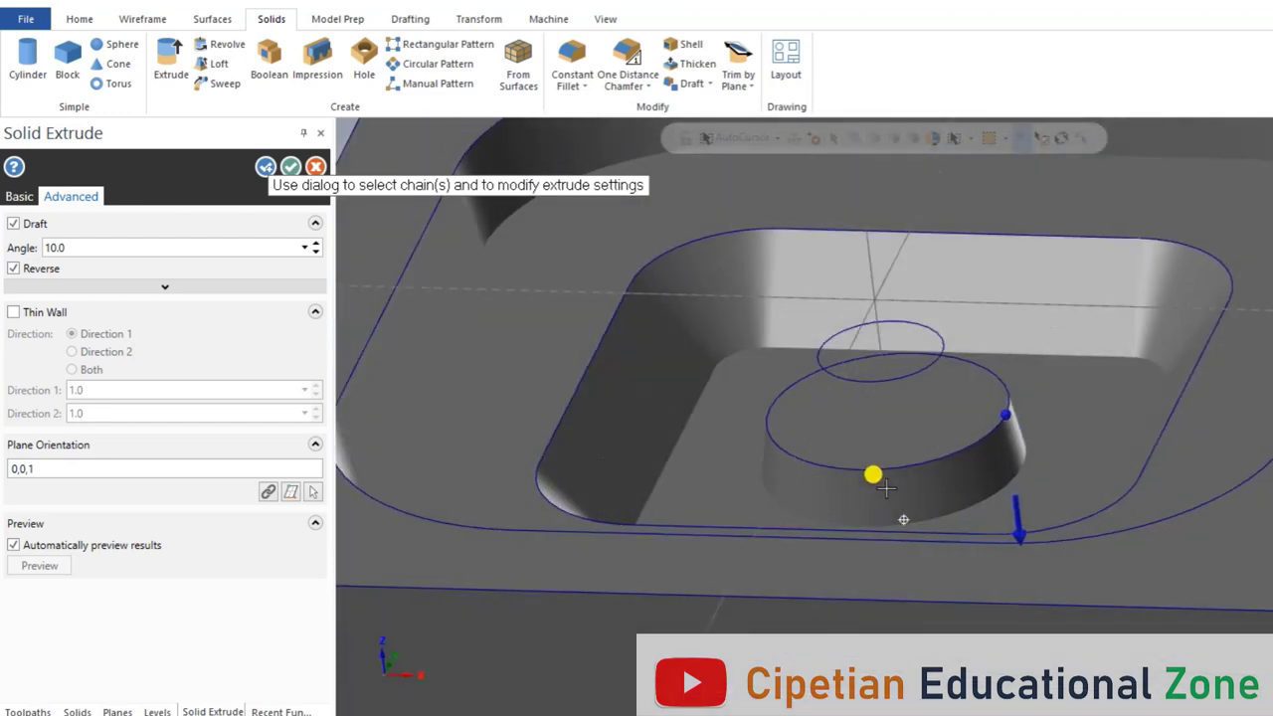
pyautogui.scroll(-1, 882, 444)
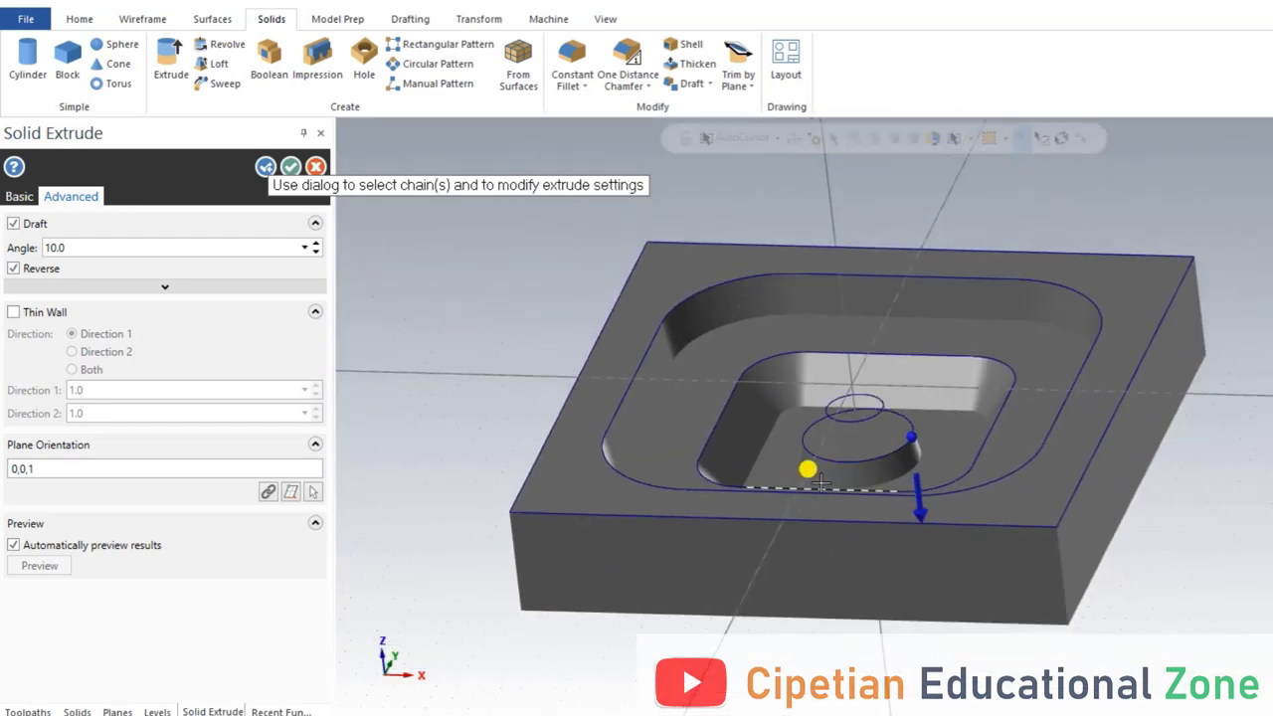
pyautogui.moveTo(820, 482); pyautogui.dragTo(854, 485, button='middle')
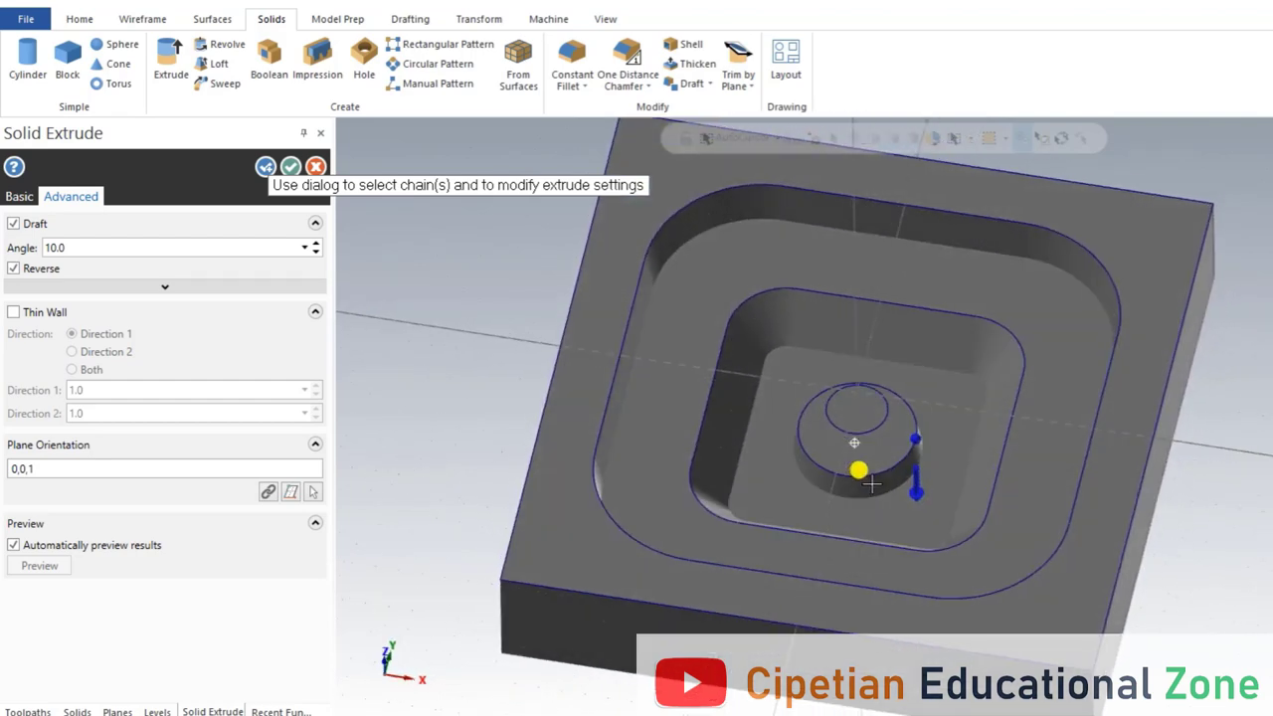
pyautogui.click(288, 168)
pyautogui.moveTo(1110, 431); pyautogui.dragTo(1113, 489, button='middle')
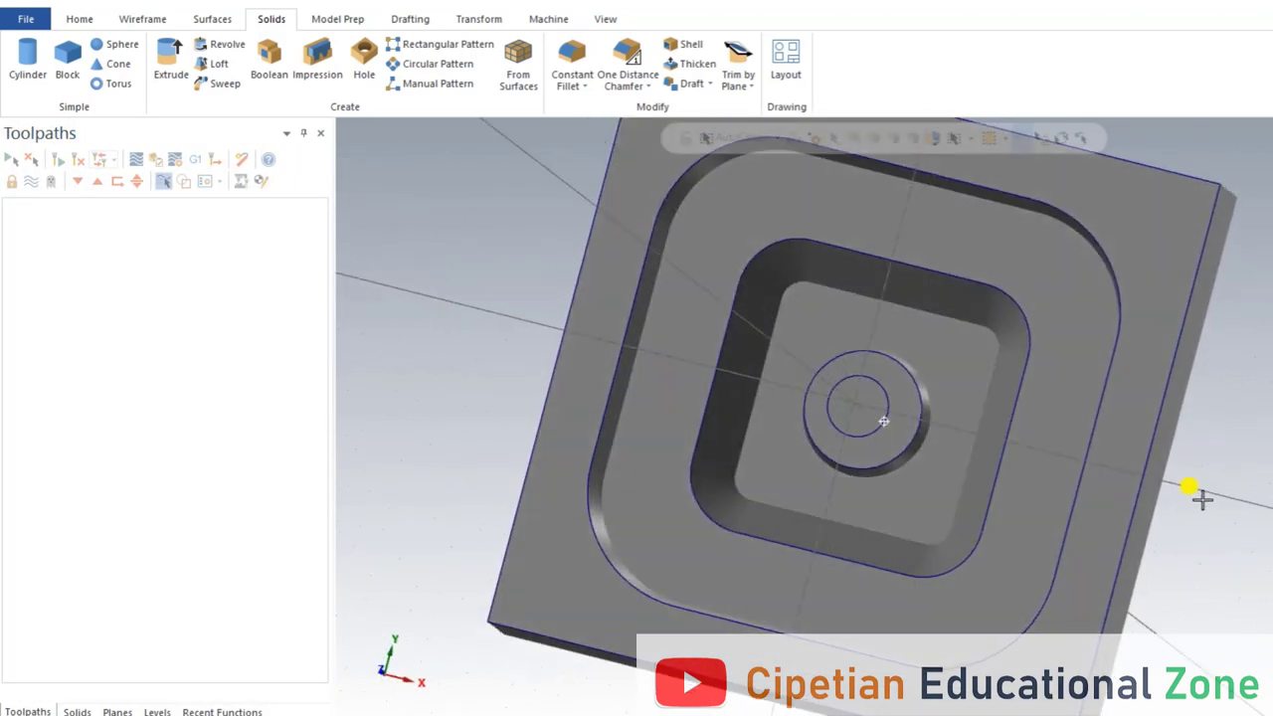
pyautogui.scroll(2, 1193, 489)
pyautogui.rightClick(1269, 383)
pyautogui.click(1173, 448)
pyautogui.scroll(5, 784, 414)
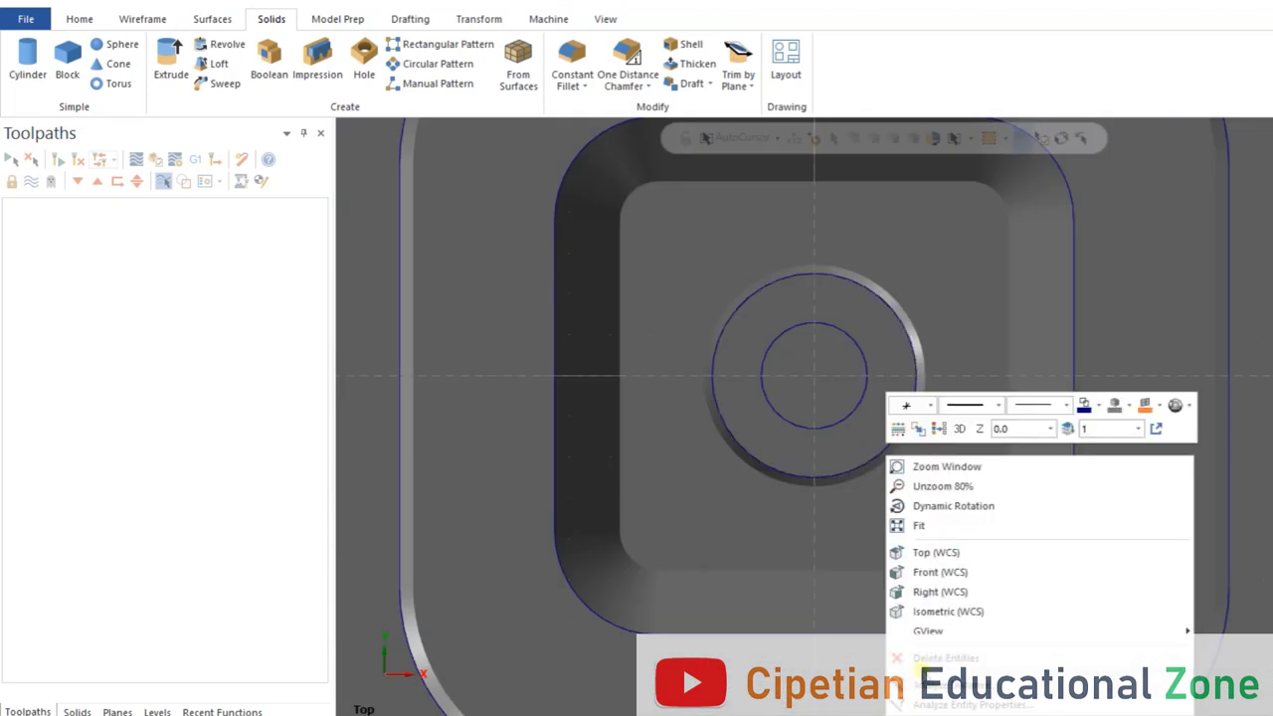
pyautogui.rightClick(850, 469)
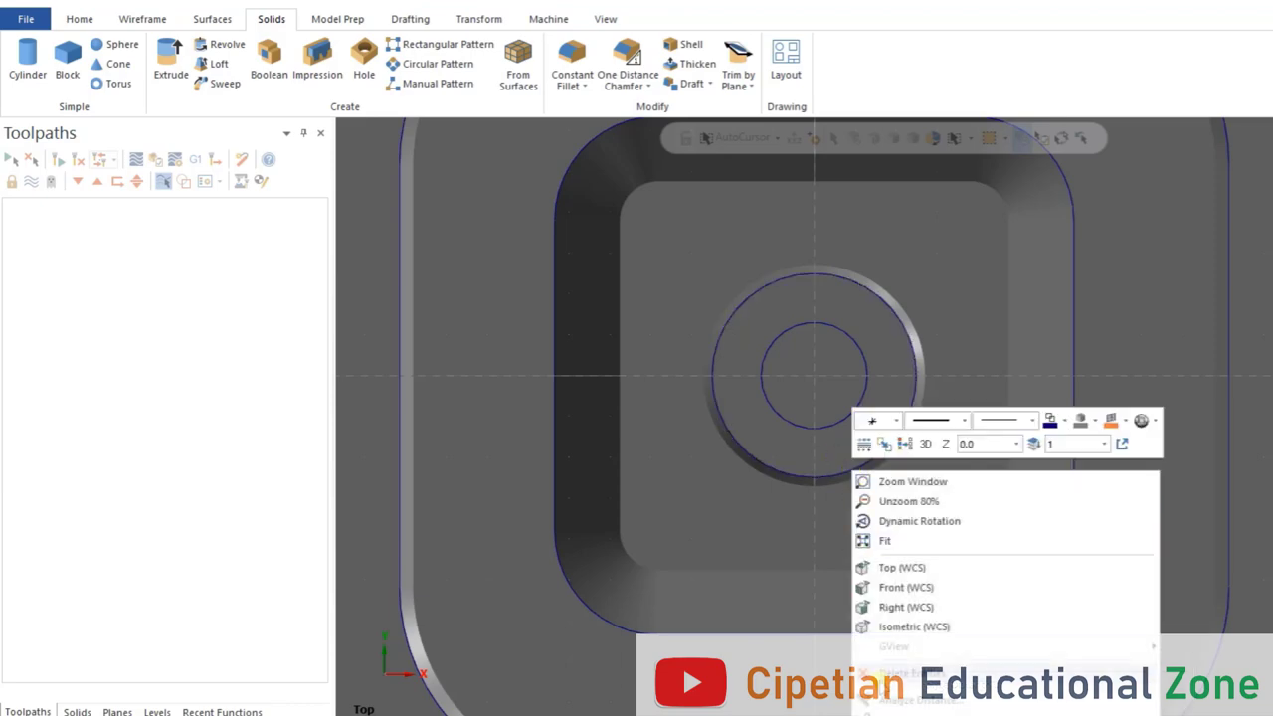
pyautogui.click(969, 709)
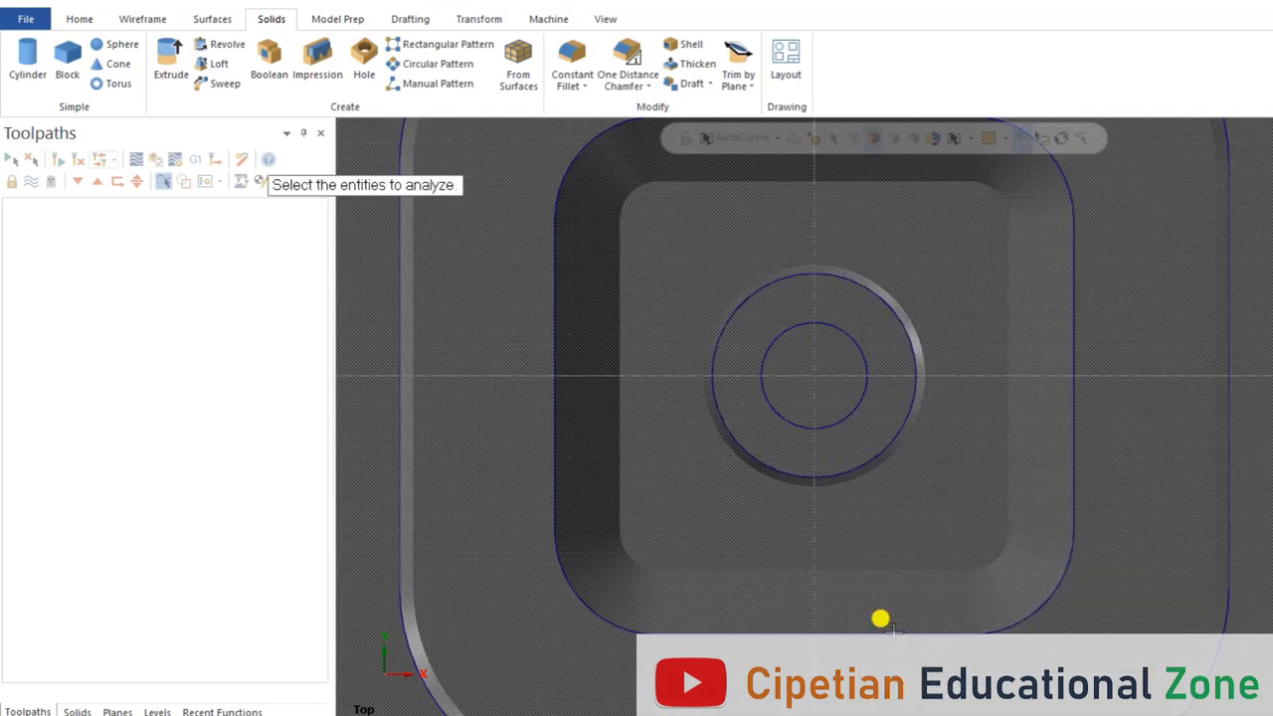
pyautogui.click(835, 471)
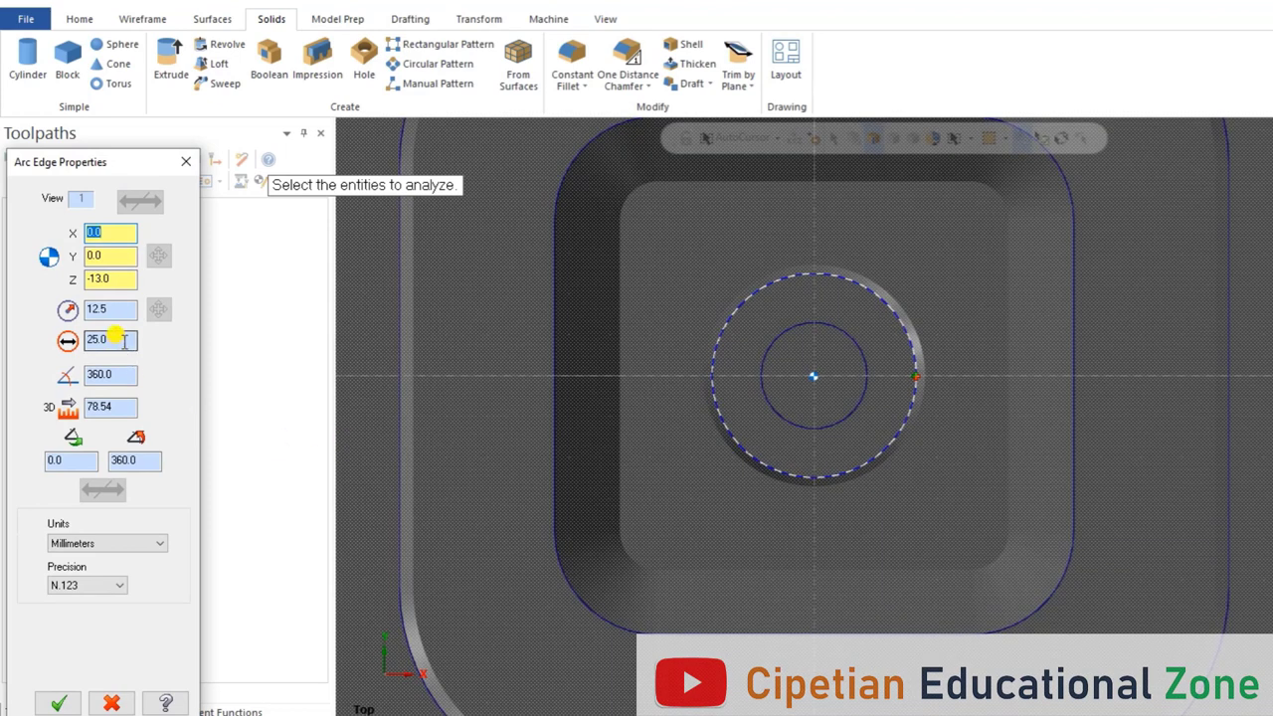
pyautogui.press('Escape')
pyautogui.moveTo(678, 516); pyautogui.dragTo(660, 439, button='middle')
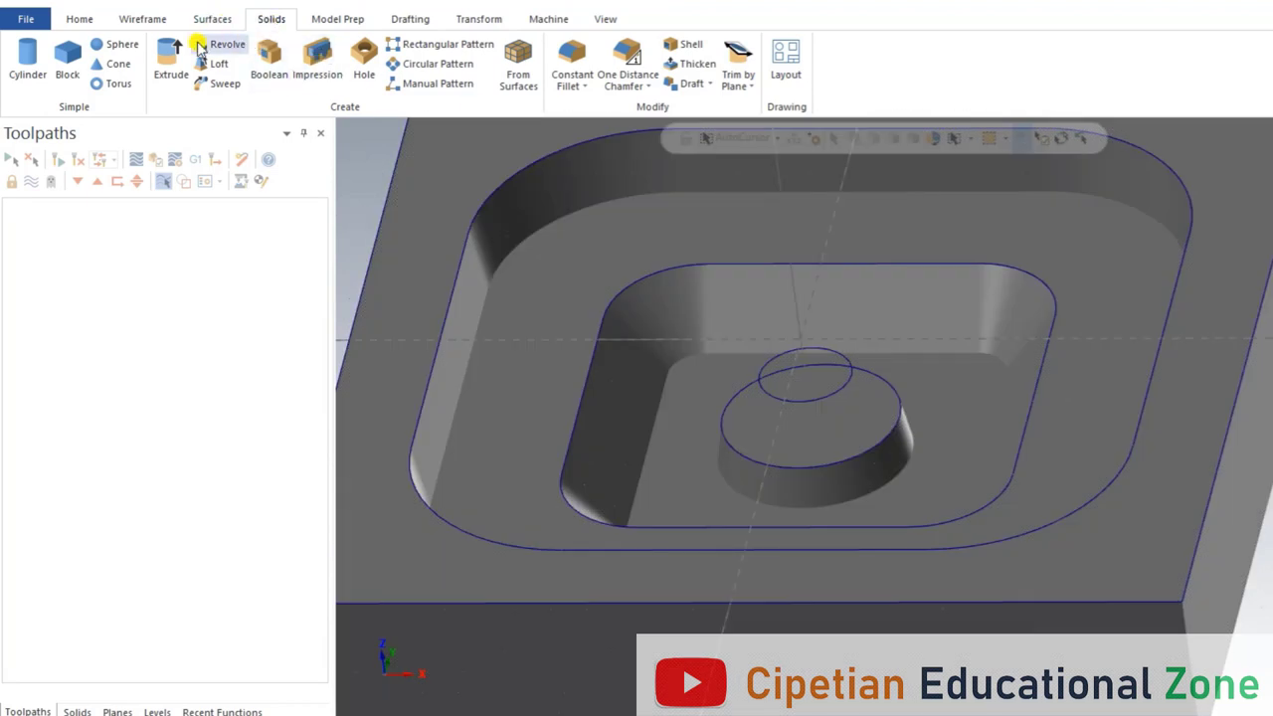
# Extrude the 13.0 circle above the boss as a 7.0-high tier with 10° draft
pyautogui.click(167, 52)
pyautogui.click(837, 400)
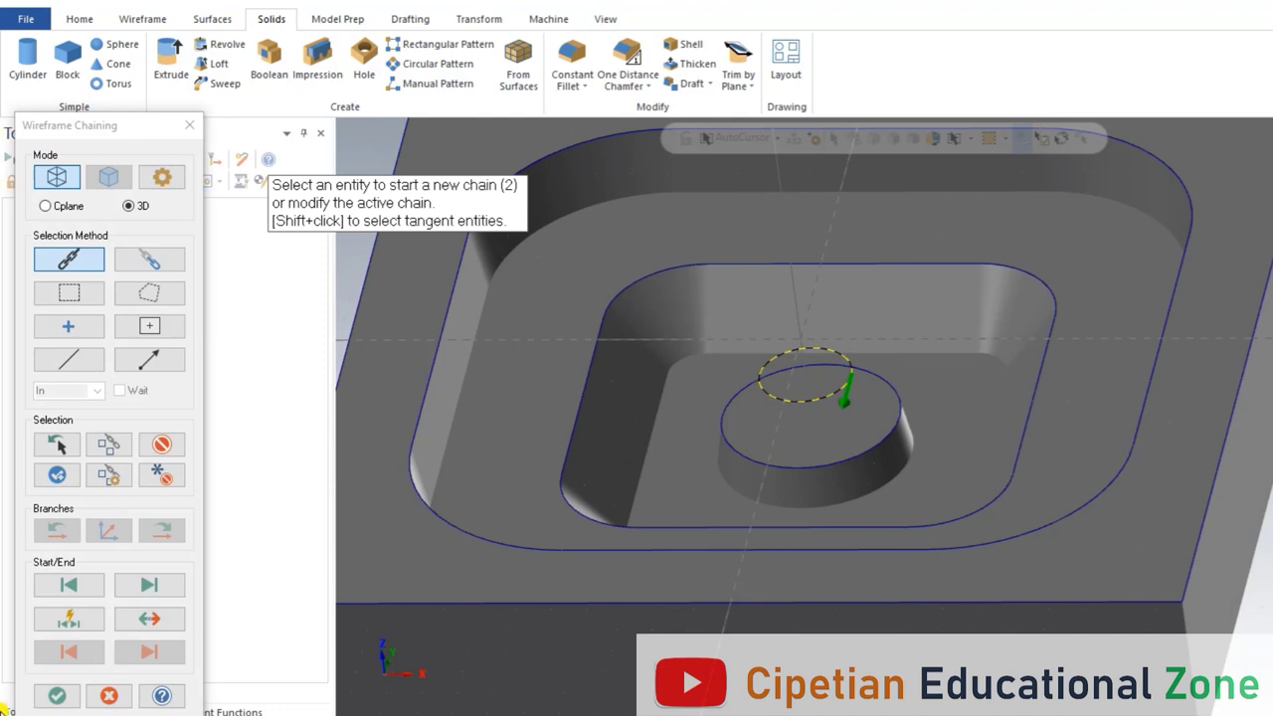
pyautogui.click(57, 695)
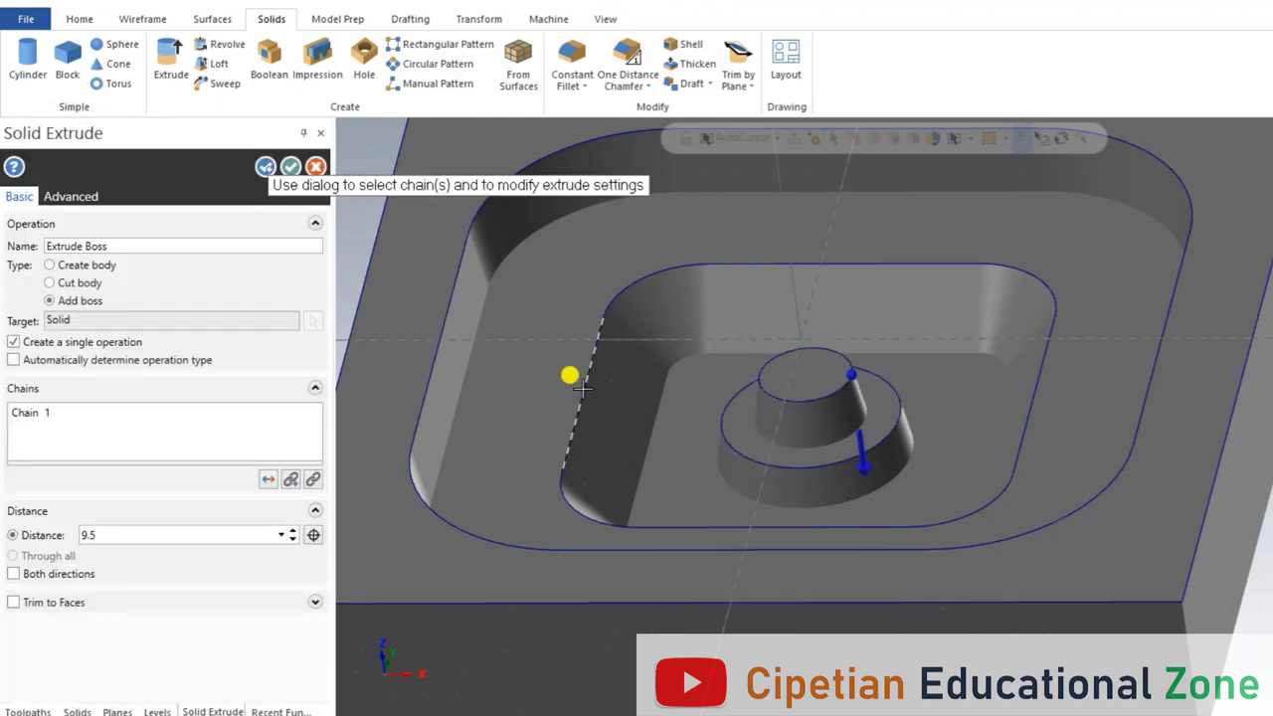
pyautogui.click(61, 196)
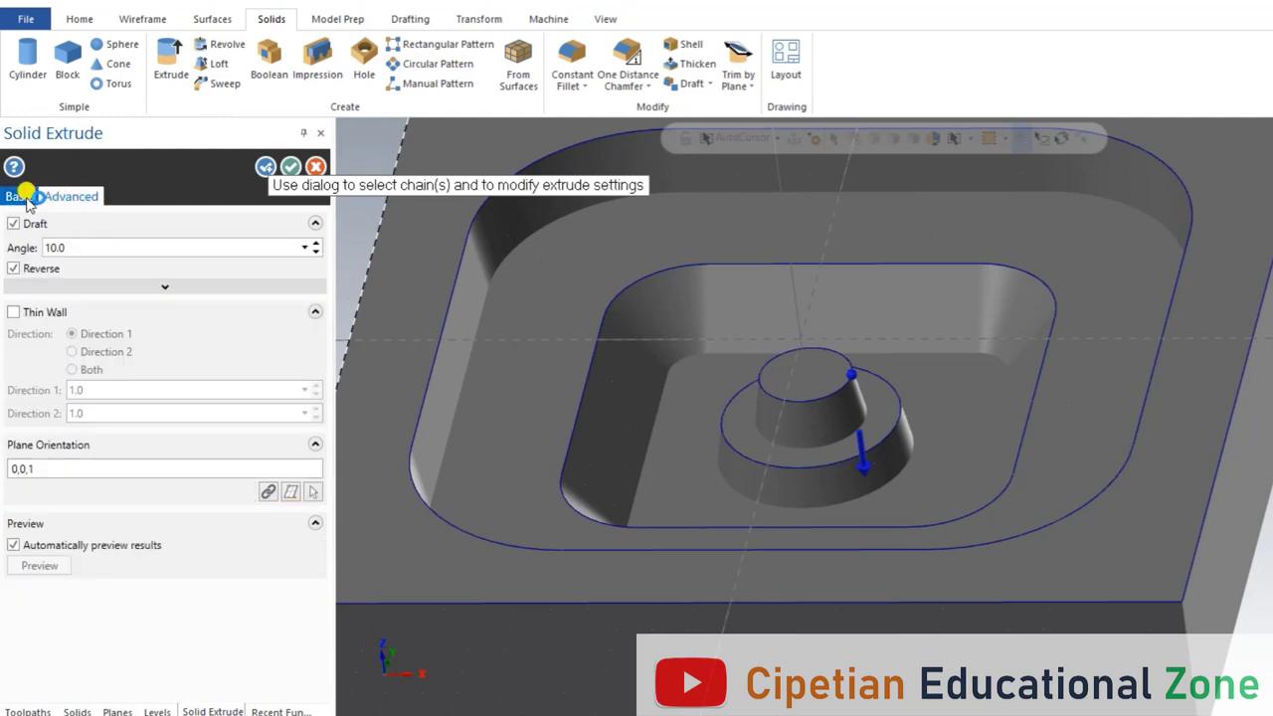
pyautogui.click(20, 196)
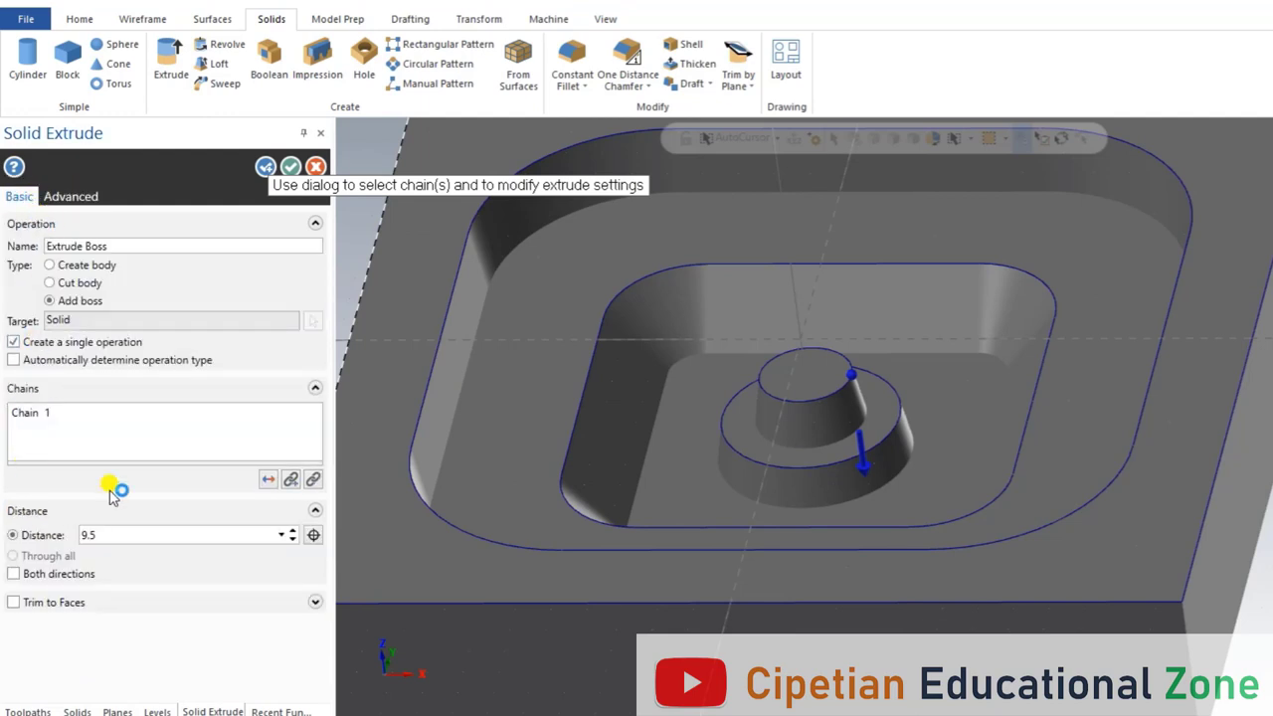
pyautogui.click(313, 536)
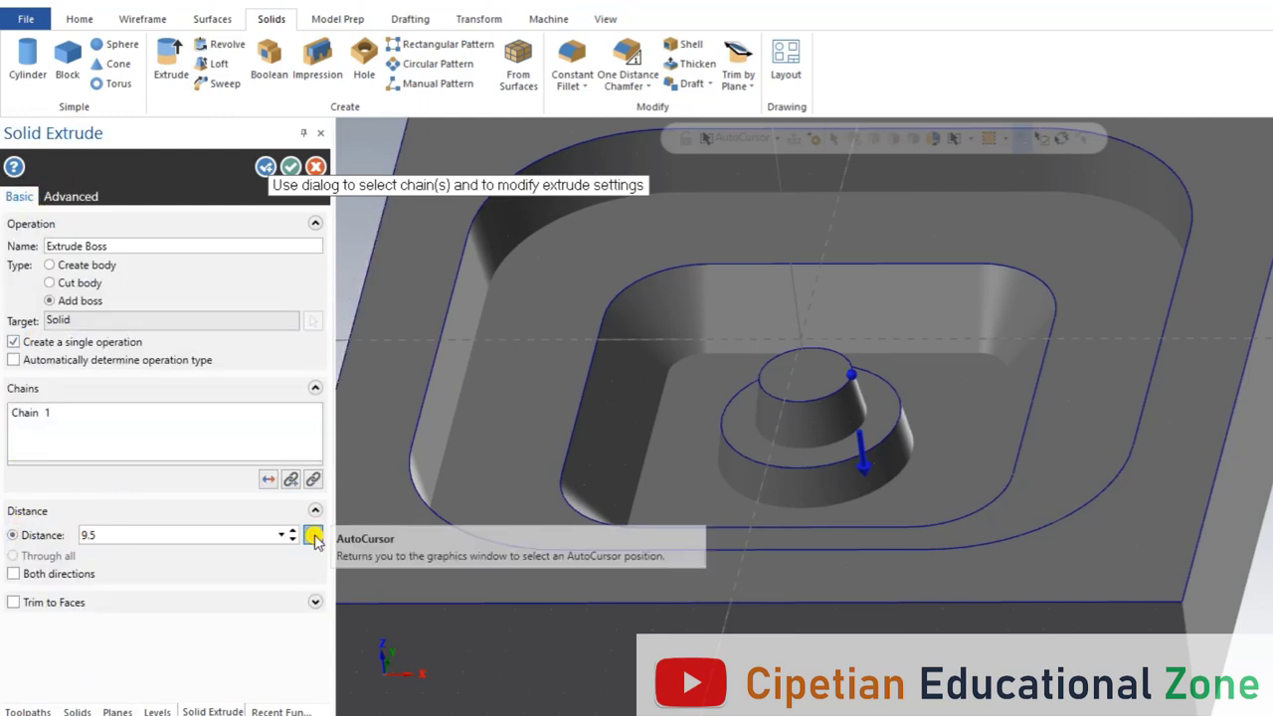
pyautogui.click(781, 467)
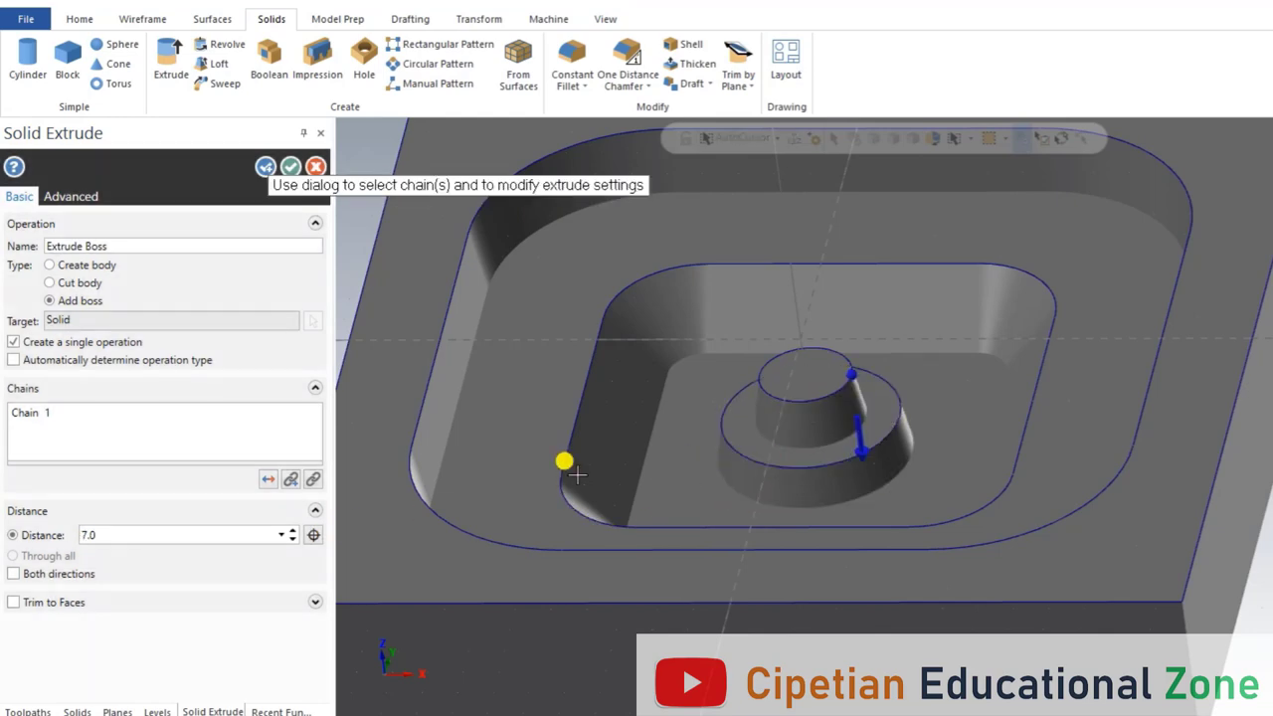
pyautogui.click(288, 167)
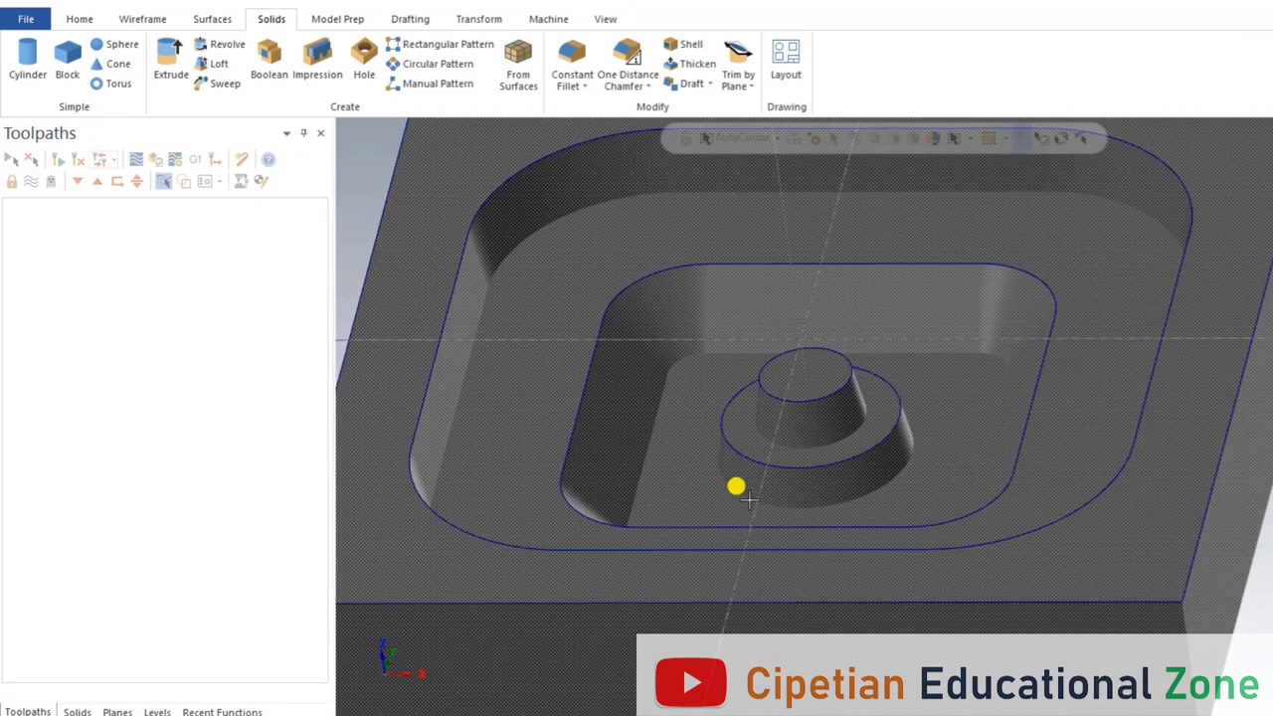
pyautogui.scroll(-3, 943, 479)
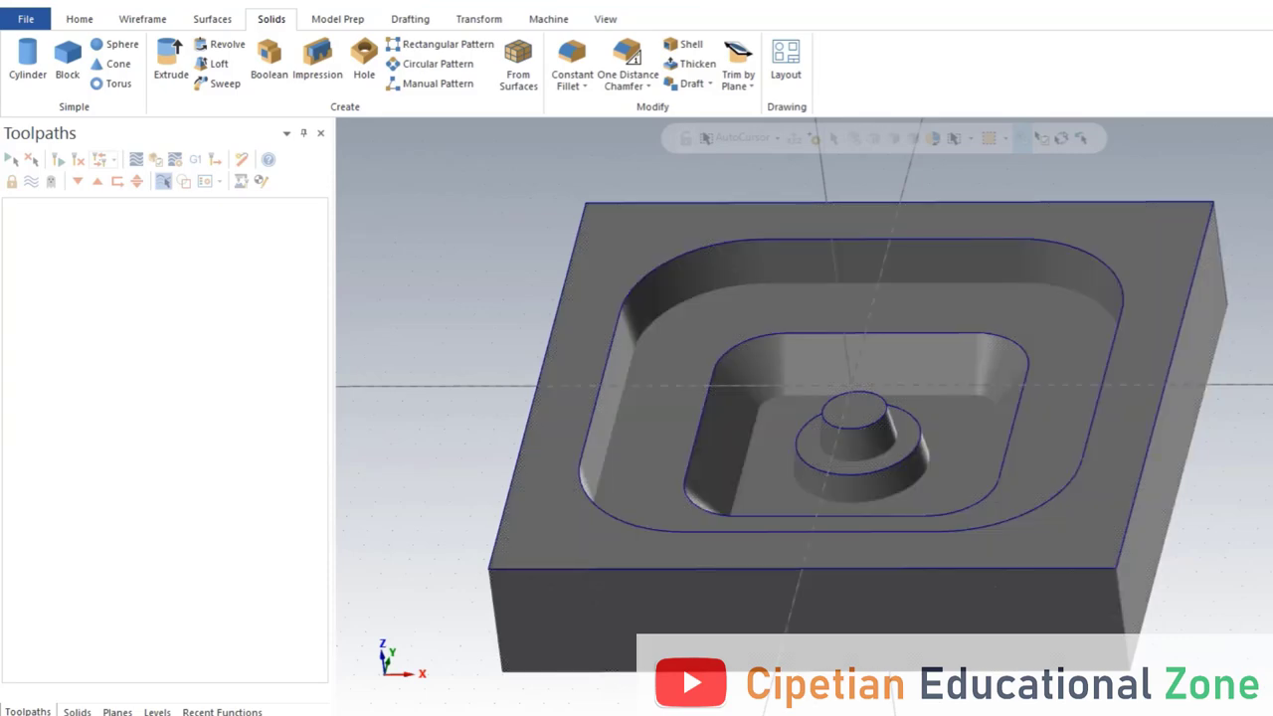
pyautogui.scroll(1, 844, 431)
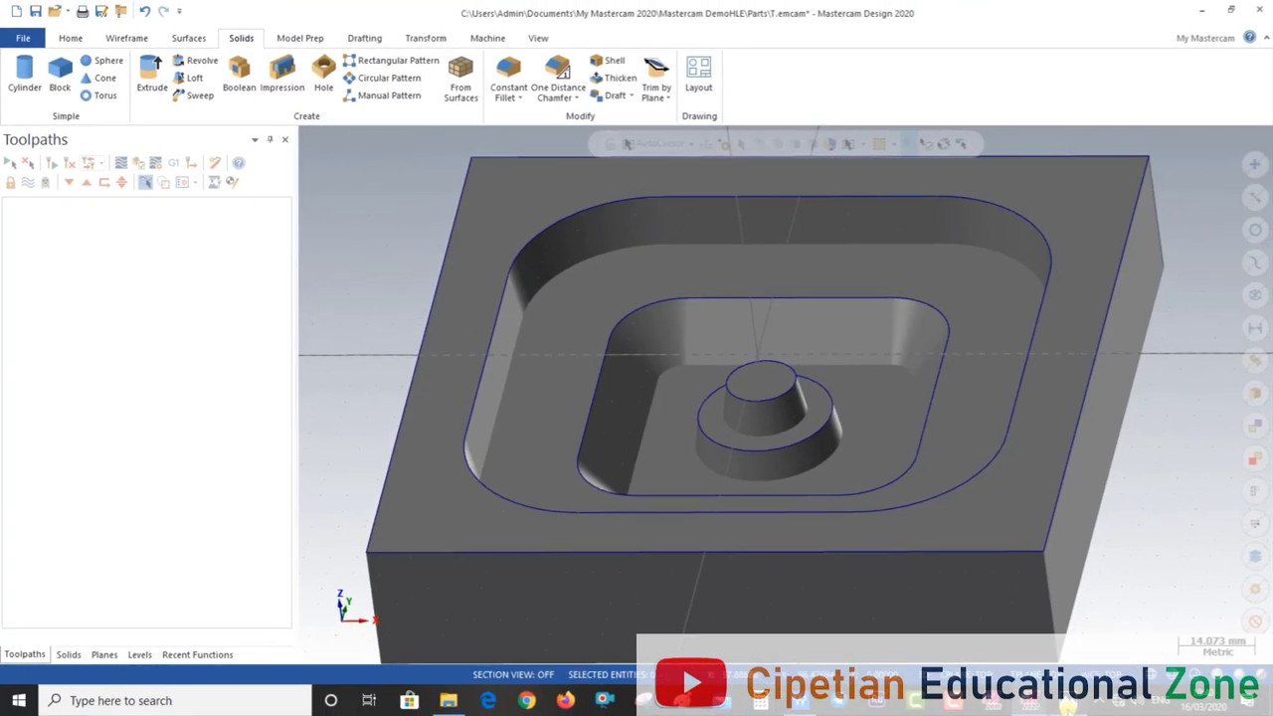
pyautogui.hotkey('alt', 'Tab')
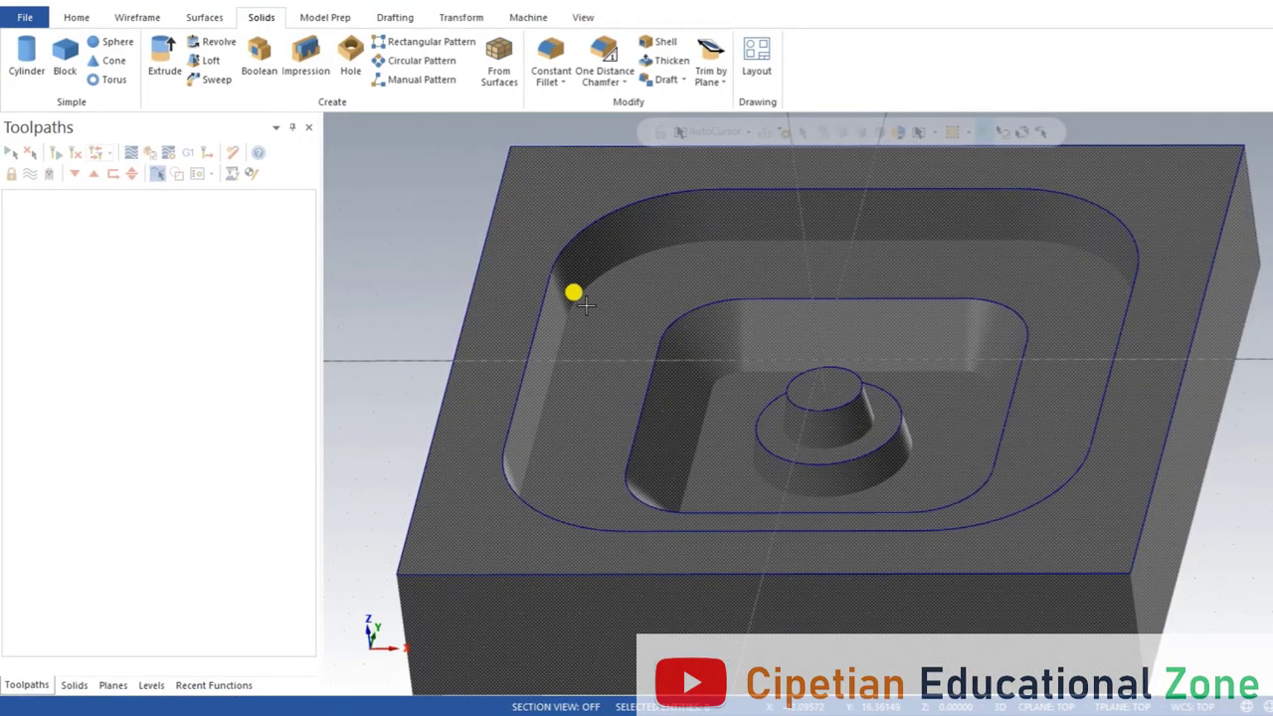
pyautogui.moveTo(585, 305); pyautogui.dragTo(549, 366, button='middle')
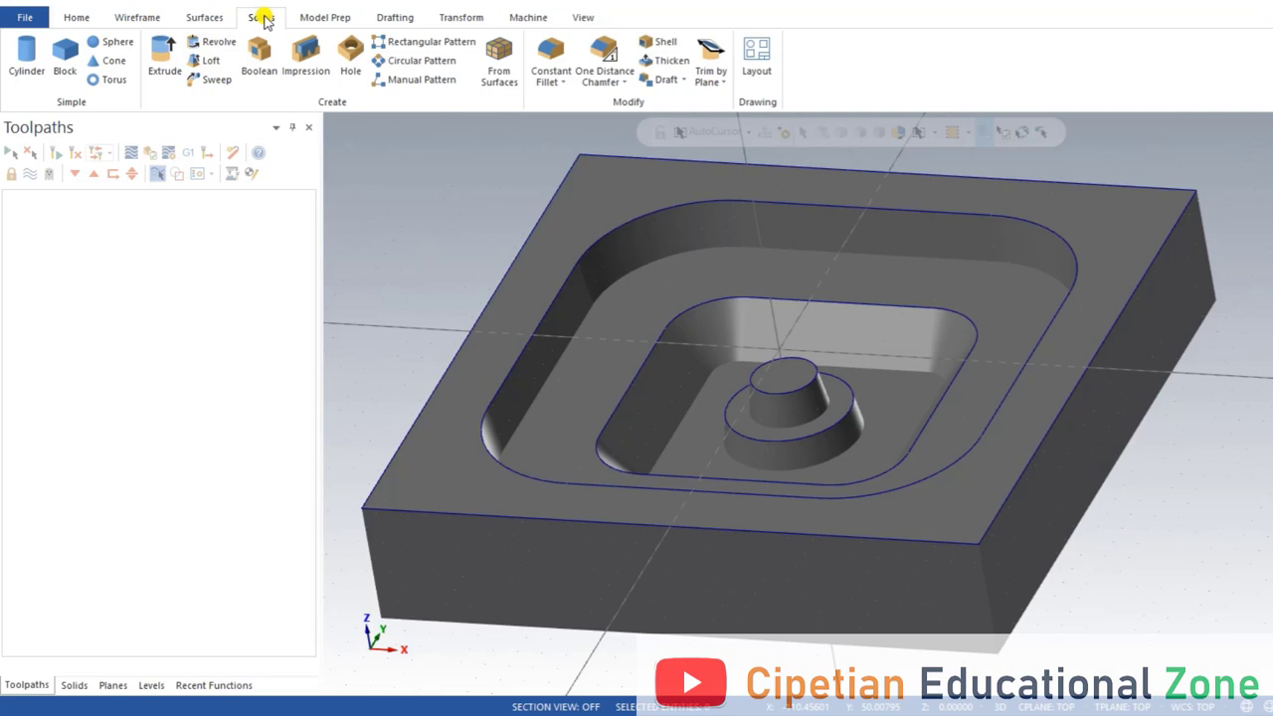
# Fillet the outer pocket's floor edge with a 3.0 constant radius
pyautogui.click(550, 51)
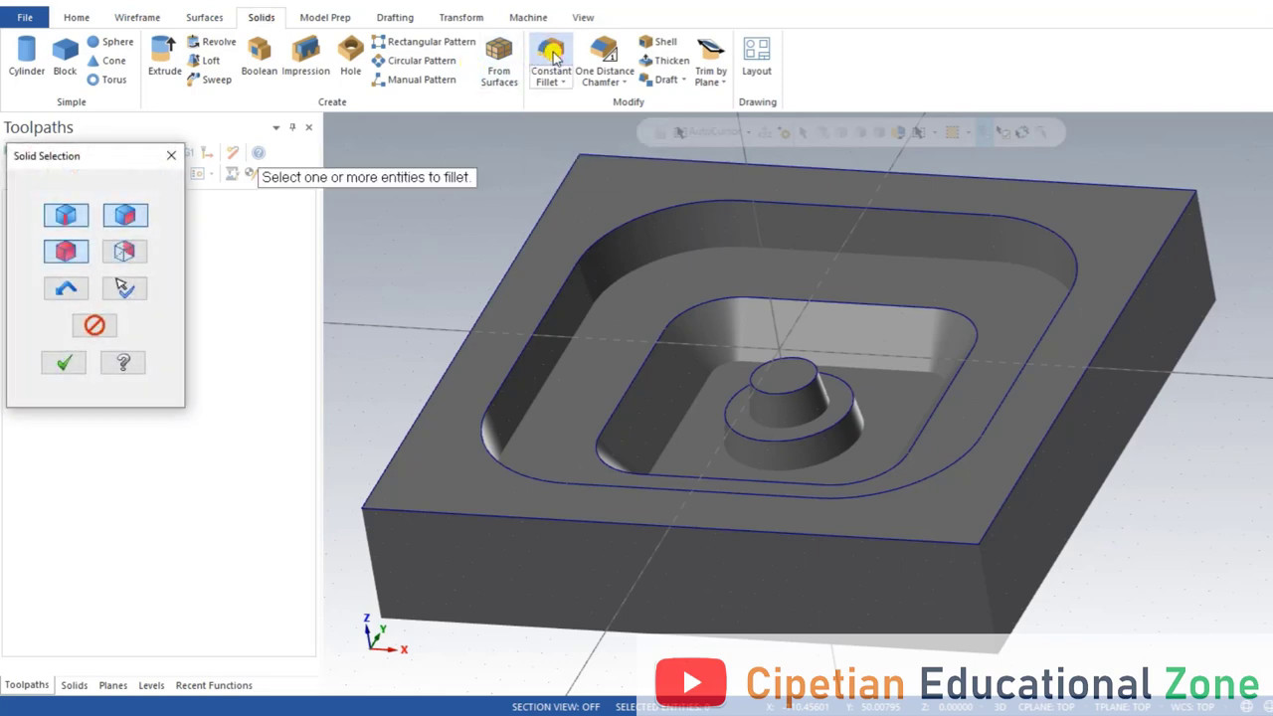
pyautogui.click(584, 329)
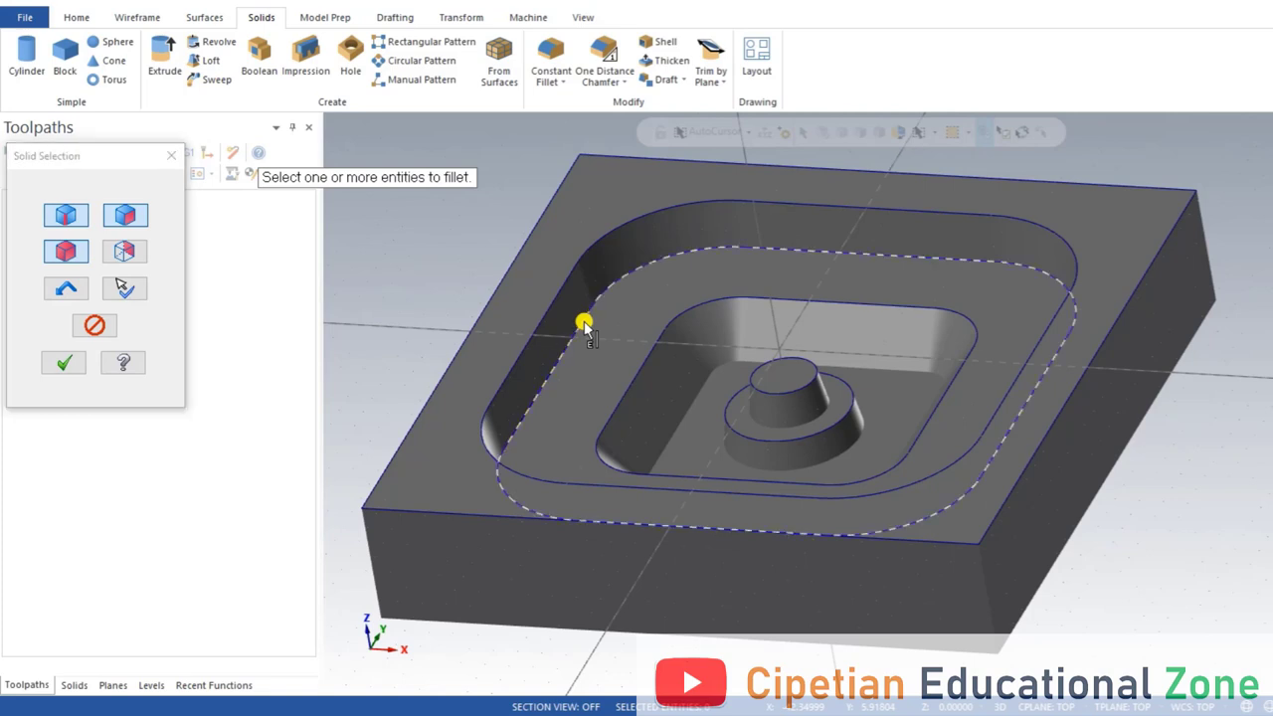
pyautogui.click(62, 360)
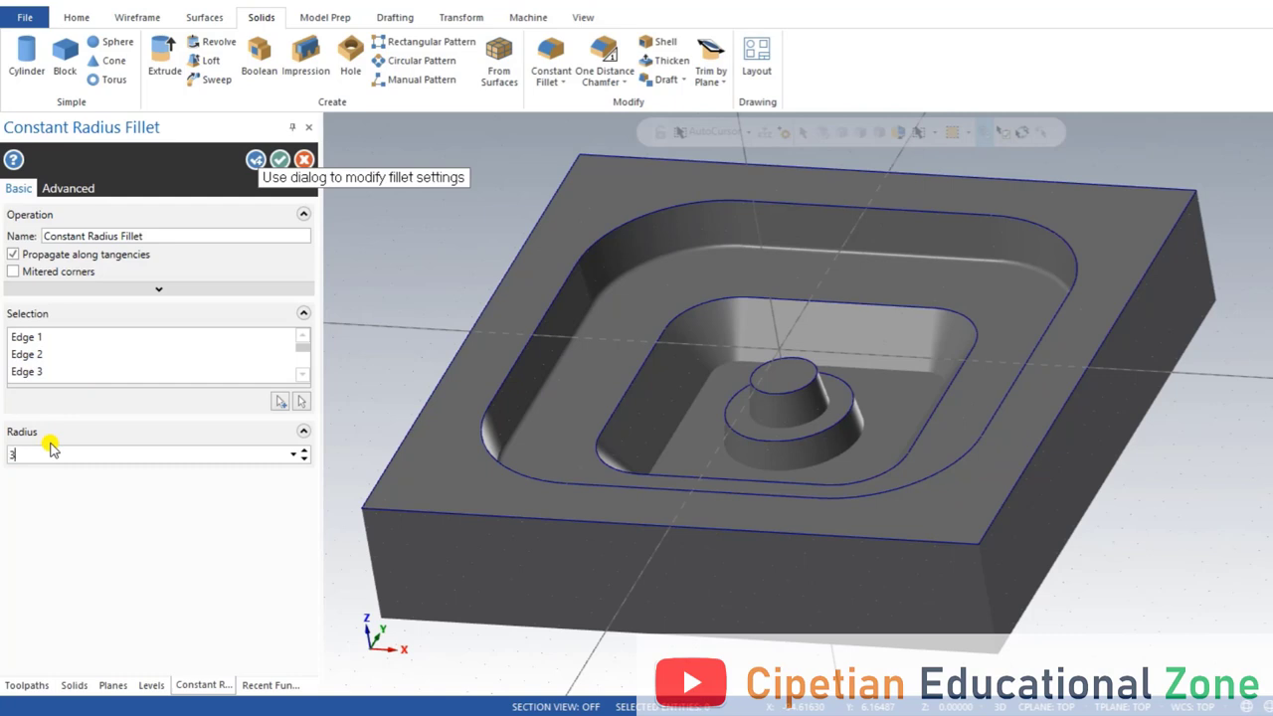
pyautogui.click(49, 441)
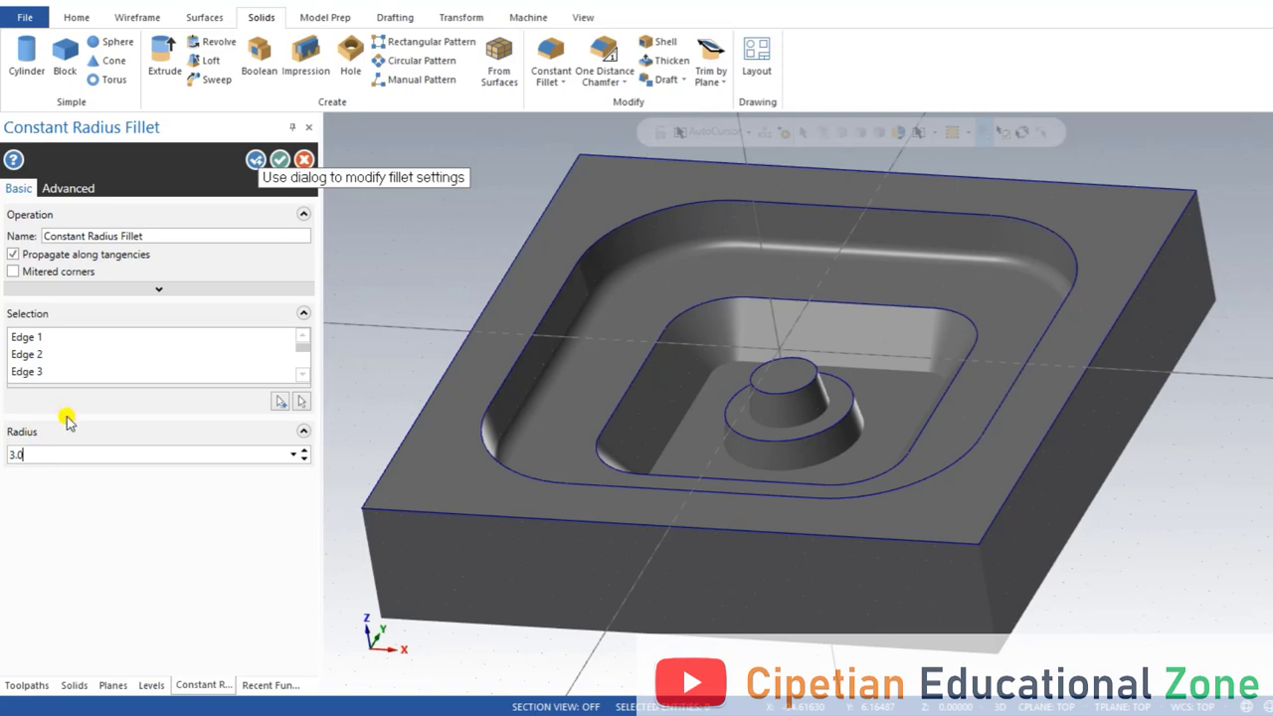
pyautogui.click(257, 160)
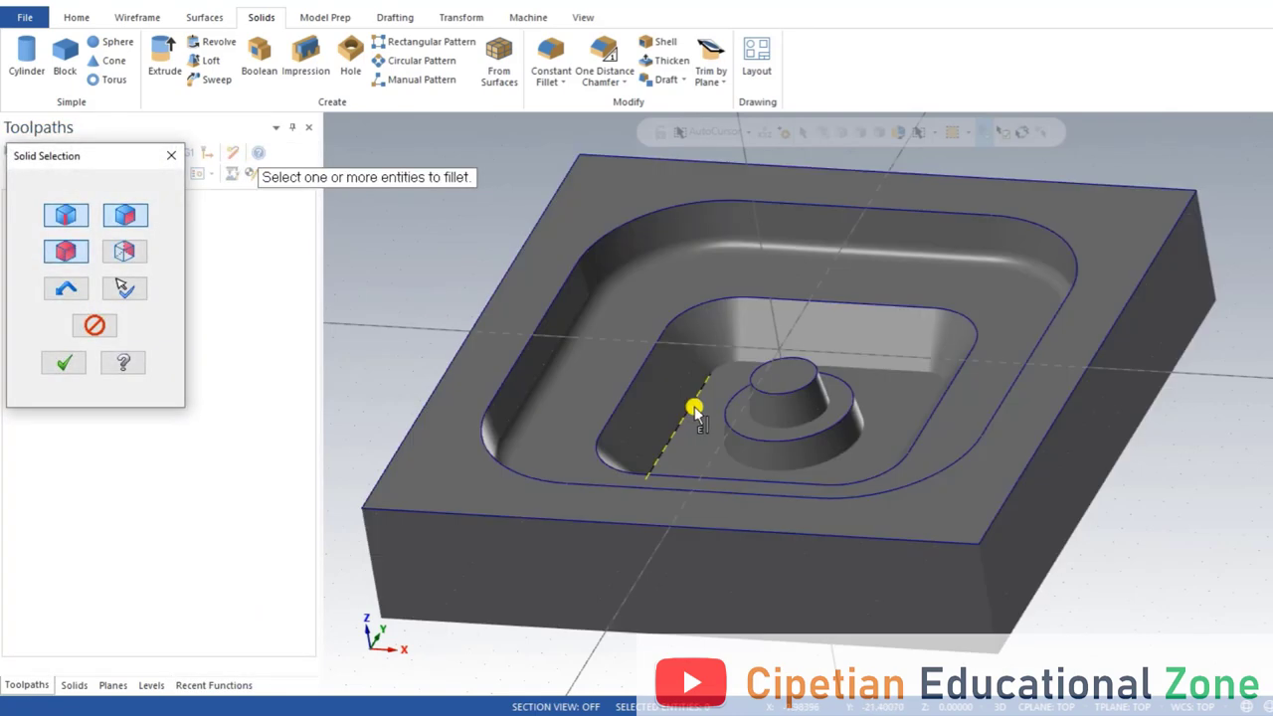
# Fillet the inner pocket's floor edges at the same 3.0 radius
pyautogui.click(676, 418)
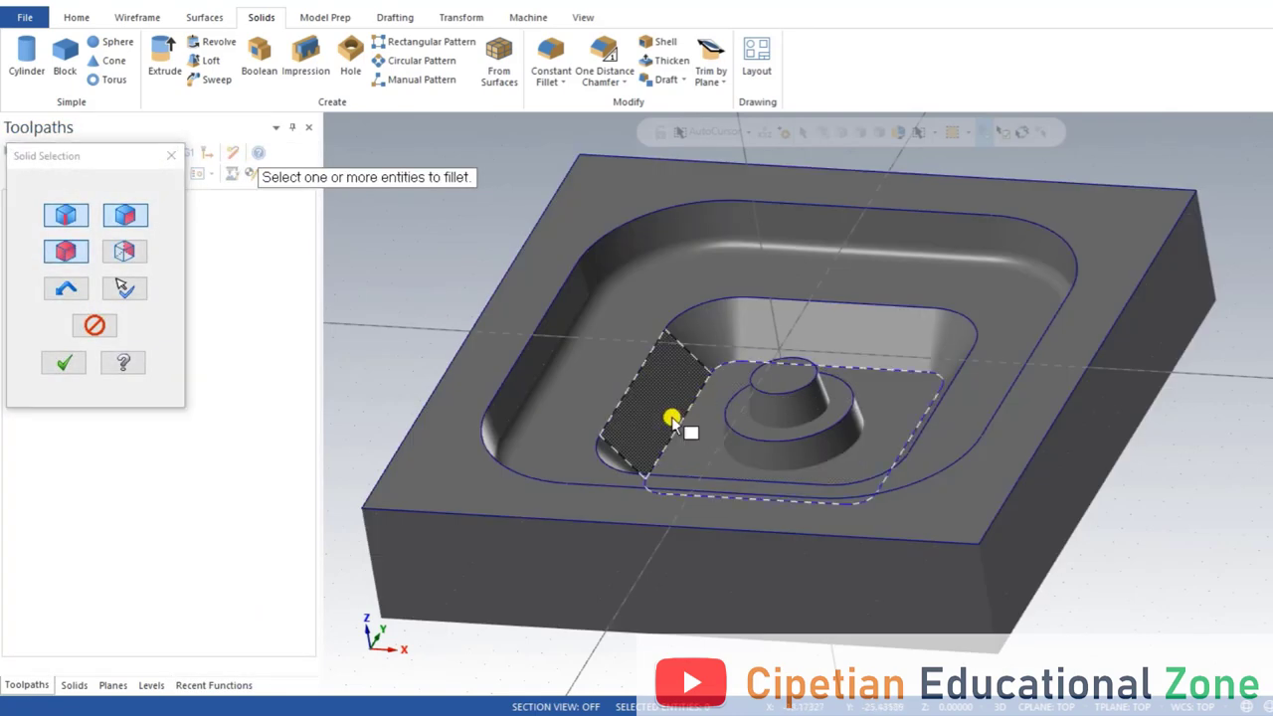
pyautogui.click(68, 364)
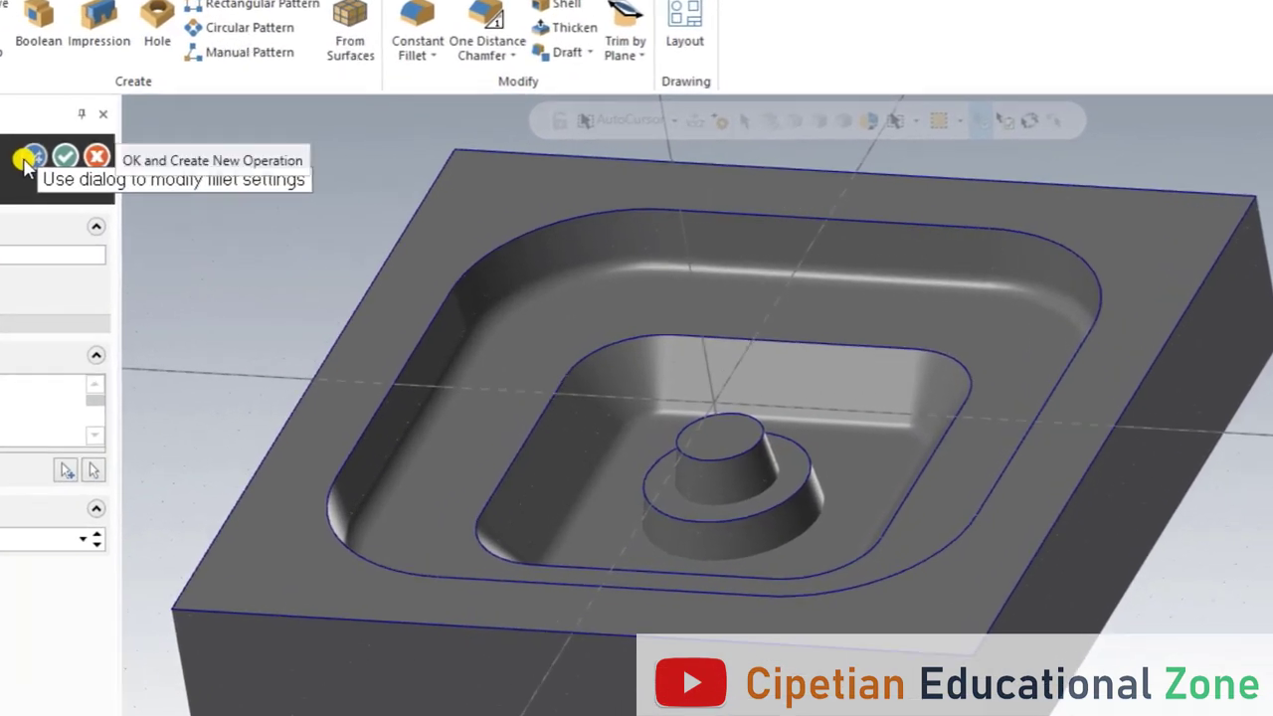
pyautogui.click(257, 160)
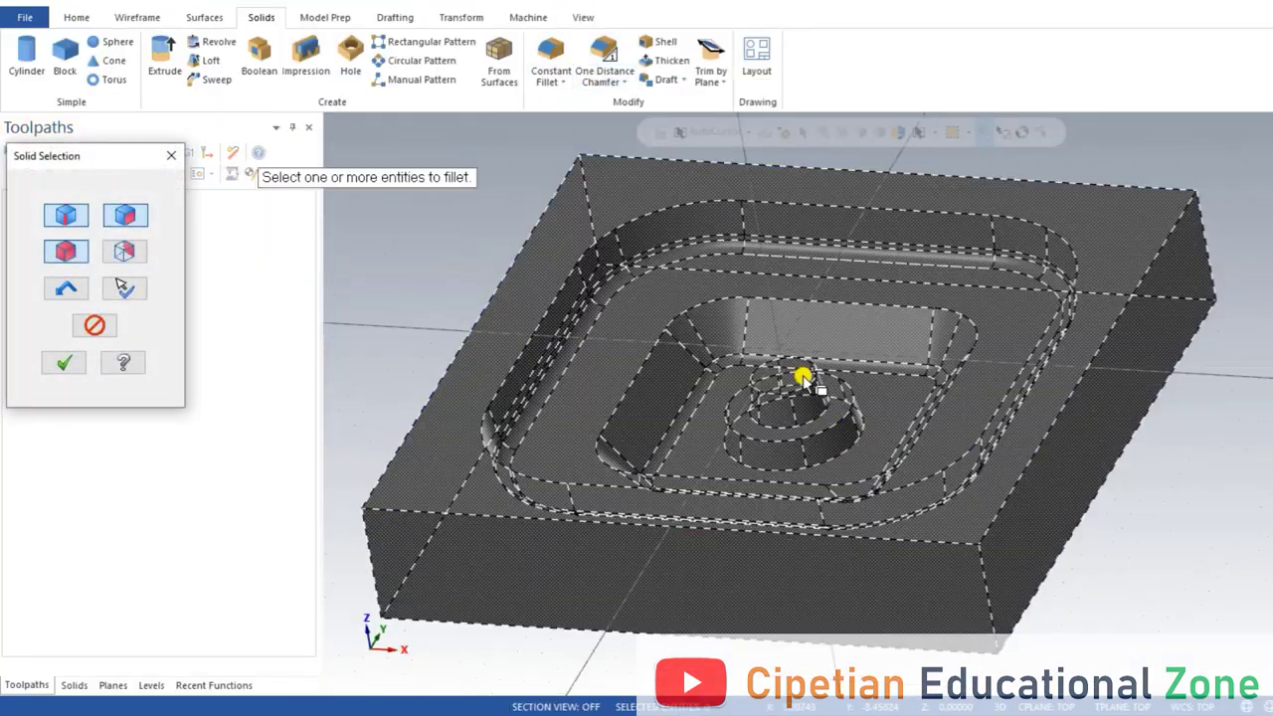
# Fillet the boss base edge and both upper circular tier edges at radius 2.0
pyautogui.click(743, 410)
pyautogui.click(64, 363)
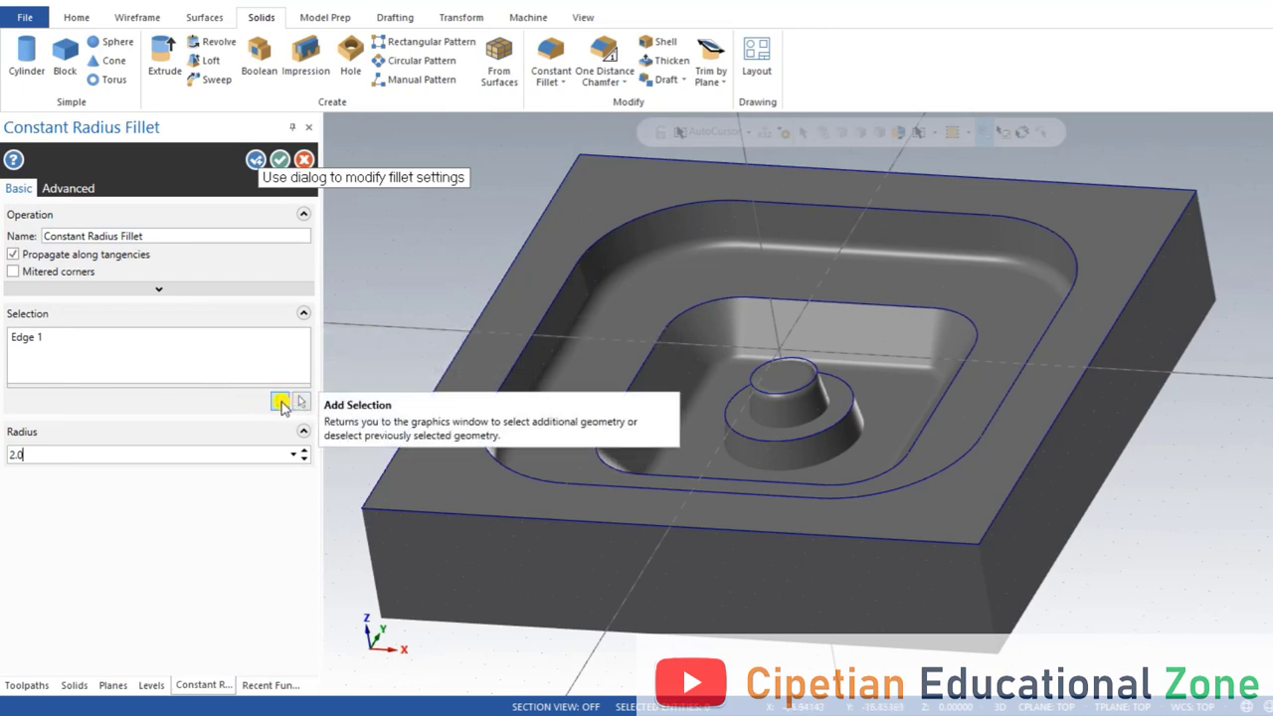
pyautogui.click(283, 403)
pyautogui.click(801, 427)
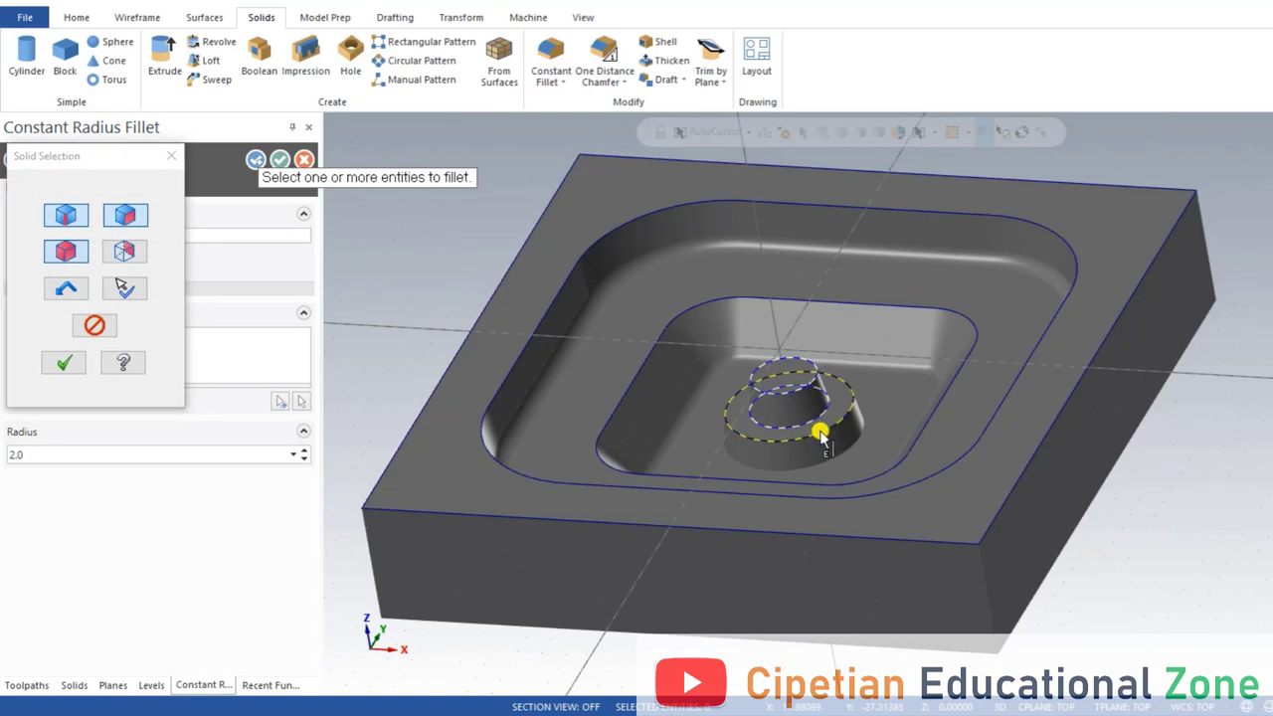
pyautogui.click(823, 441)
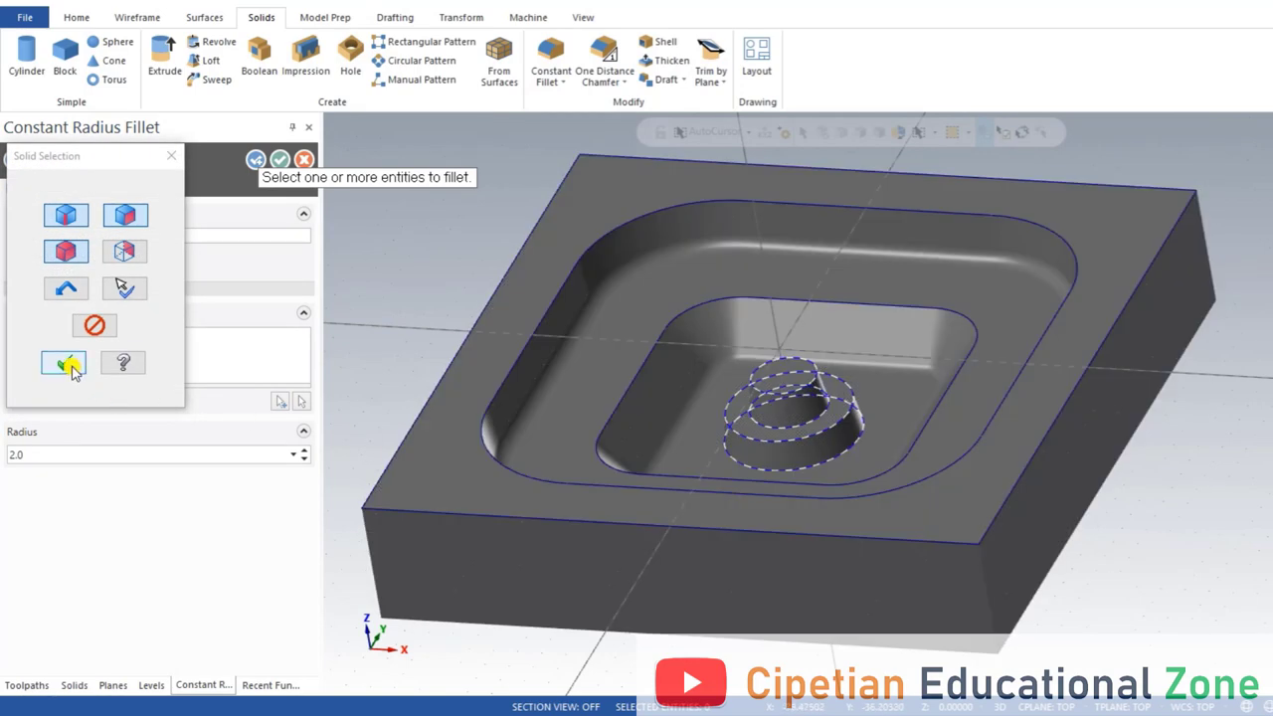
pyautogui.click(62, 362)
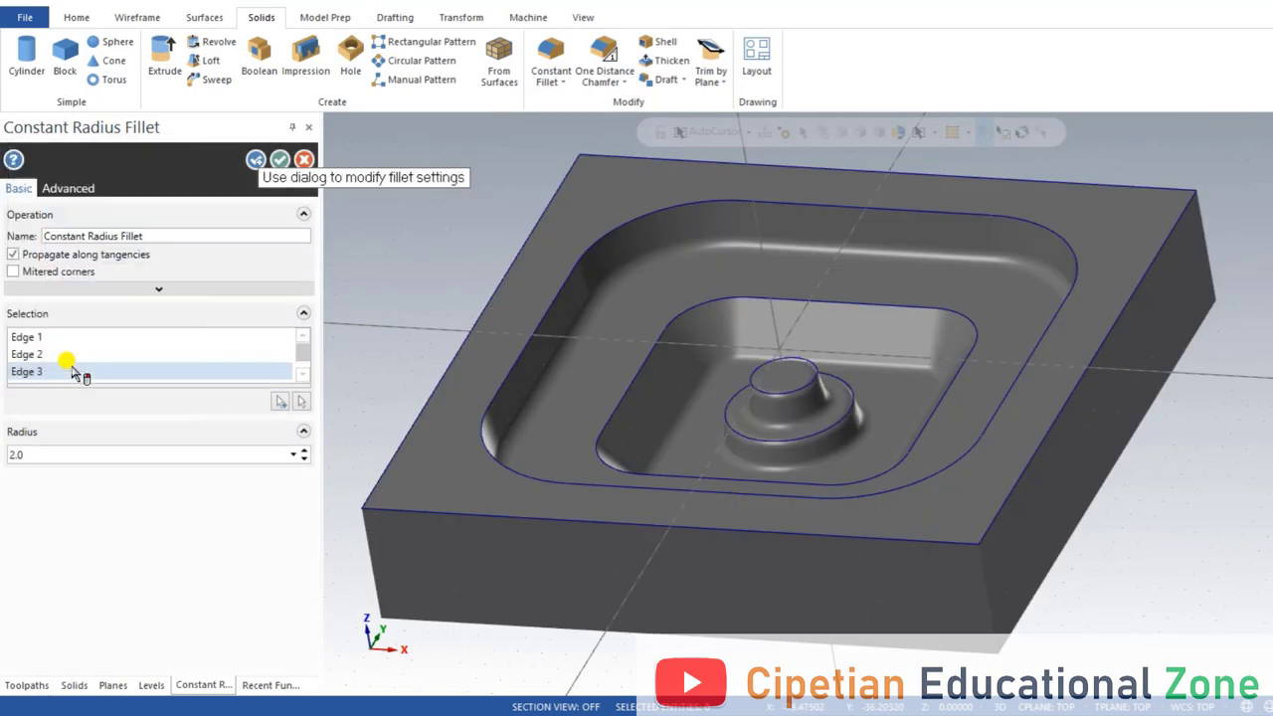
pyautogui.click(279, 160)
pyautogui.moveTo(744, 431); pyautogui.dragTo(1099, 522, button='middle')
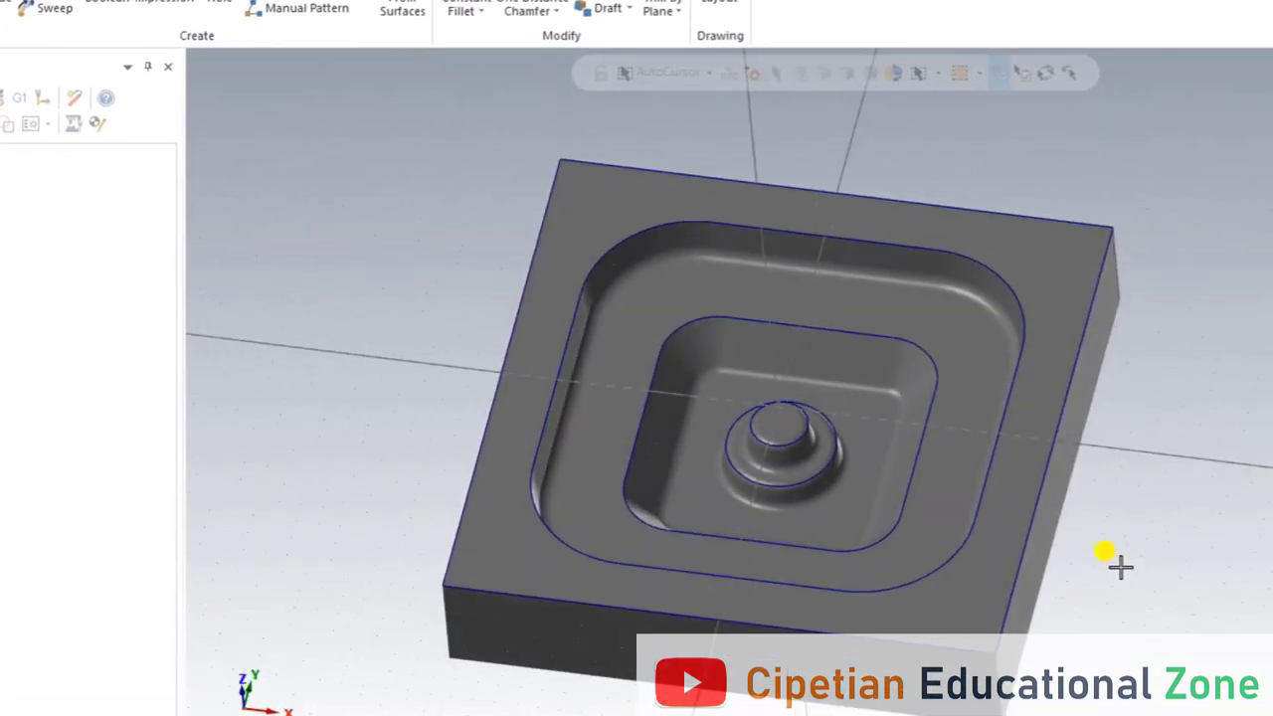
pyautogui.moveTo(1120, 566); pyautogui.dragTo(1159, 375, button='middle')
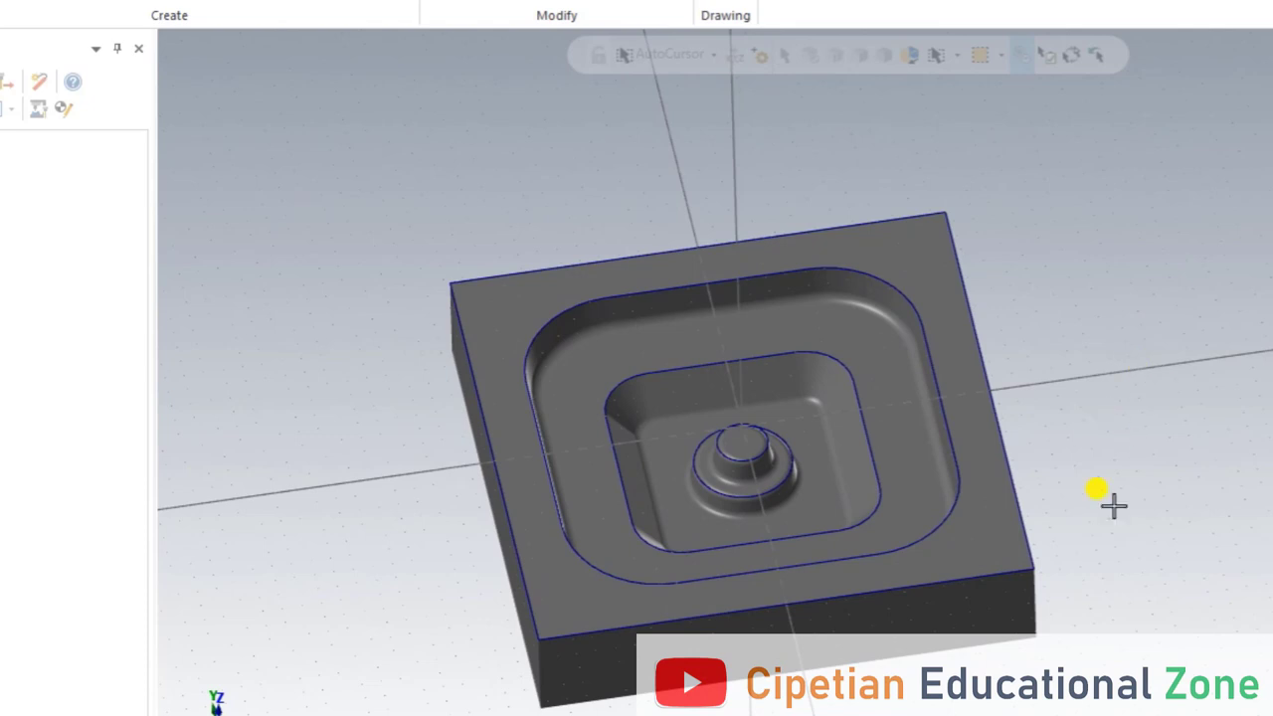
pyautogui.moveTo(1112, 505)
pyautogui.mouseDown(button='middle')
pyautogui.moveTo(1085, 469)
pyautogui.moveTo(1057, 483)
pyautogui.moveTo(1043, 474)
pyautogui.moveTo(1144, 480)
pyautogui.moveTo(1107, 500)
pyautogui.mouseUp(button='middle')
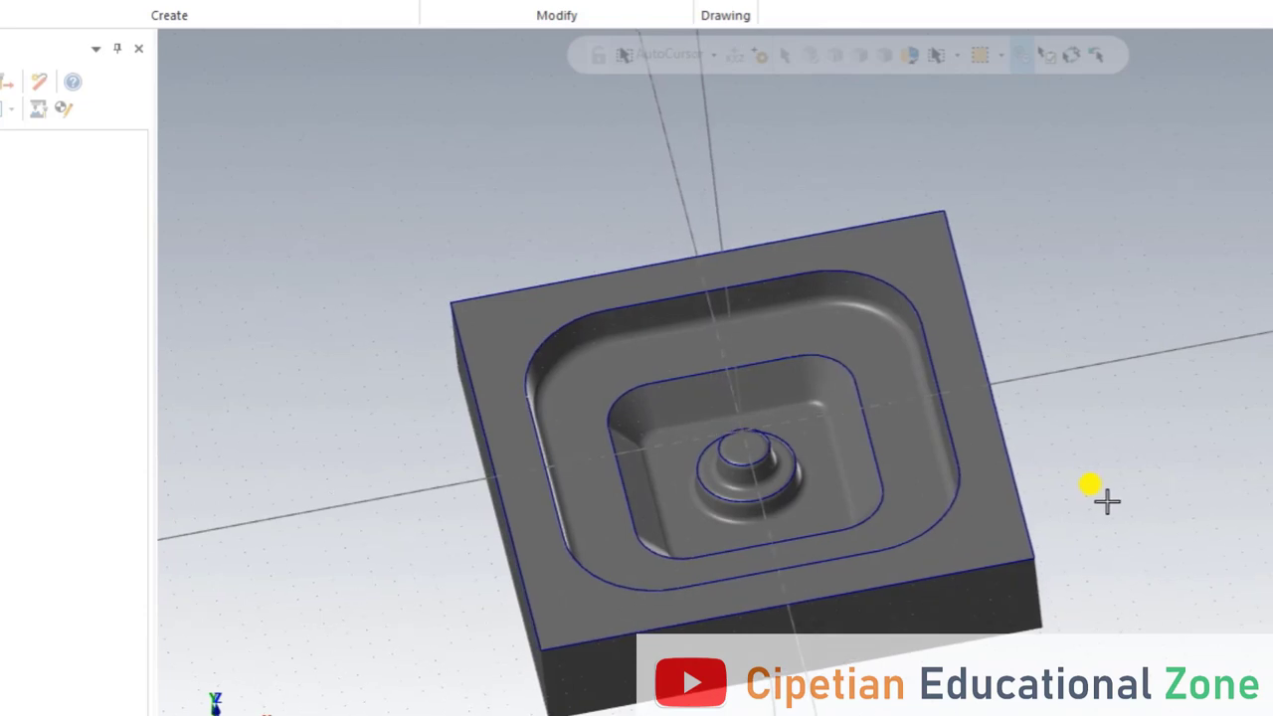
pyautogui.rightClick(1126, 281)
pyautogui.click(1143, 403)
pyautogui.scroll(3, 838, 440)
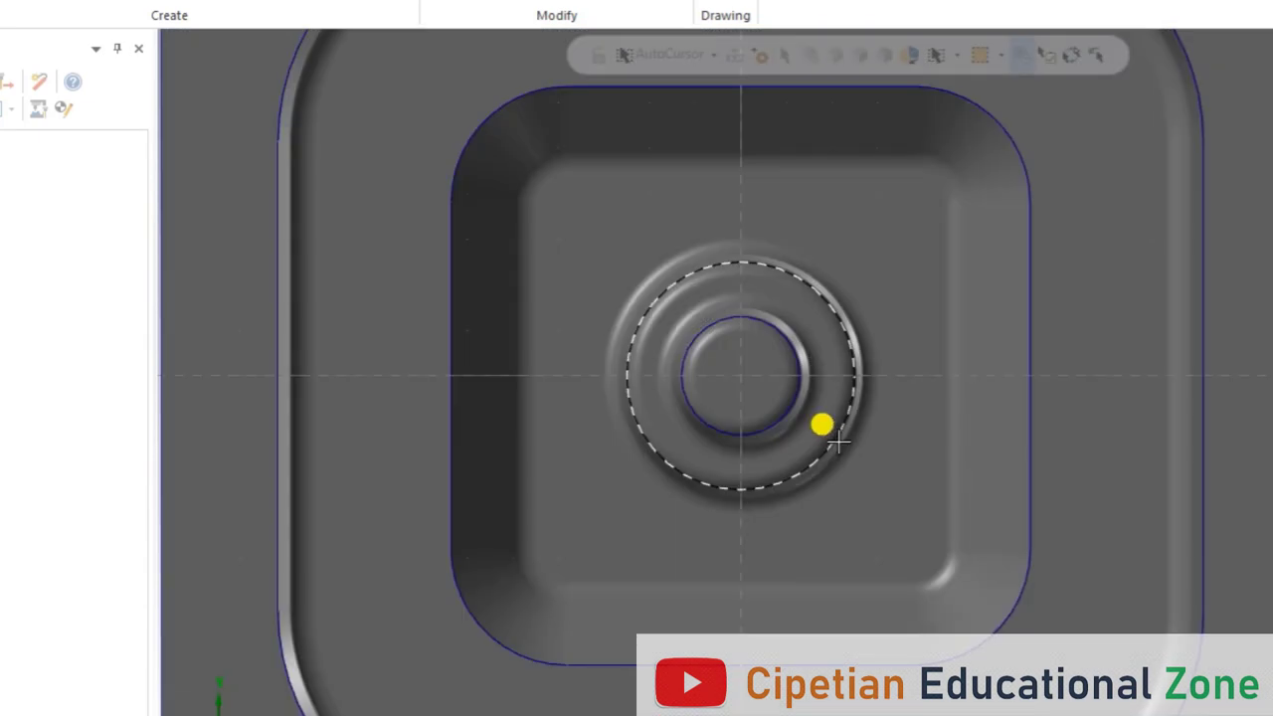
pyautogui.scroll(-2, 825, 442)
pyautogui.scroll(-3, 818, 442)
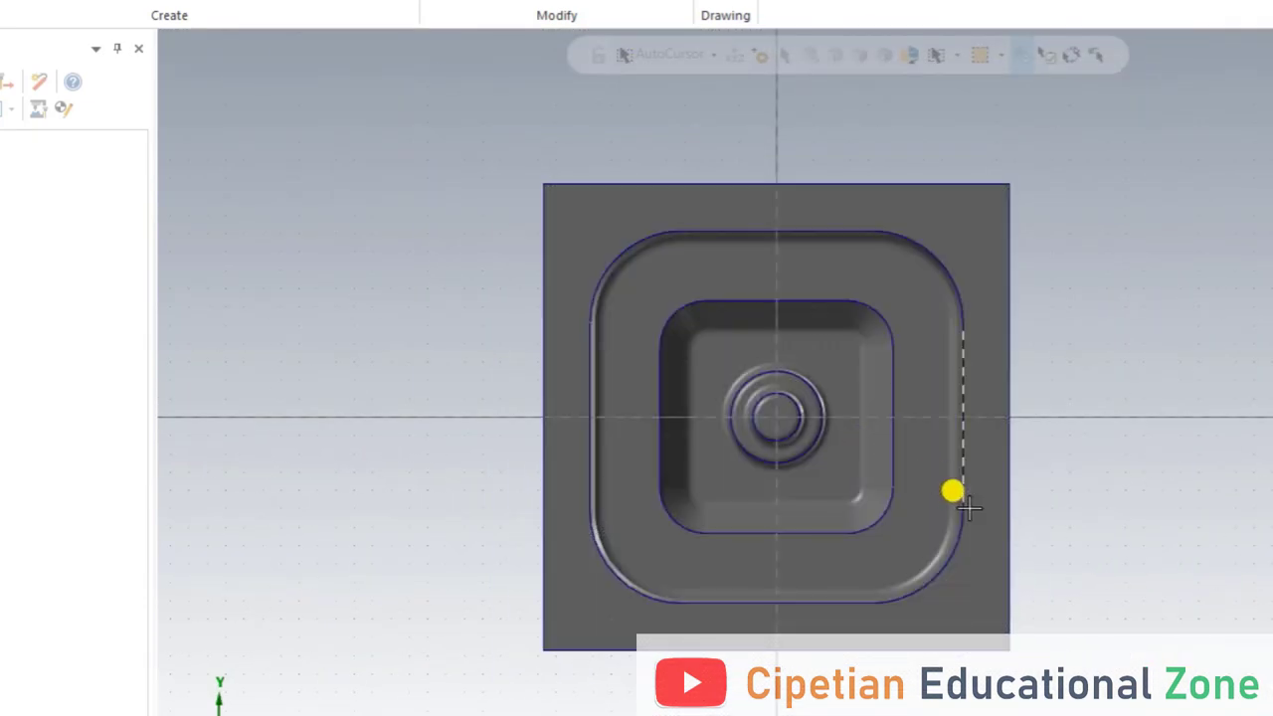